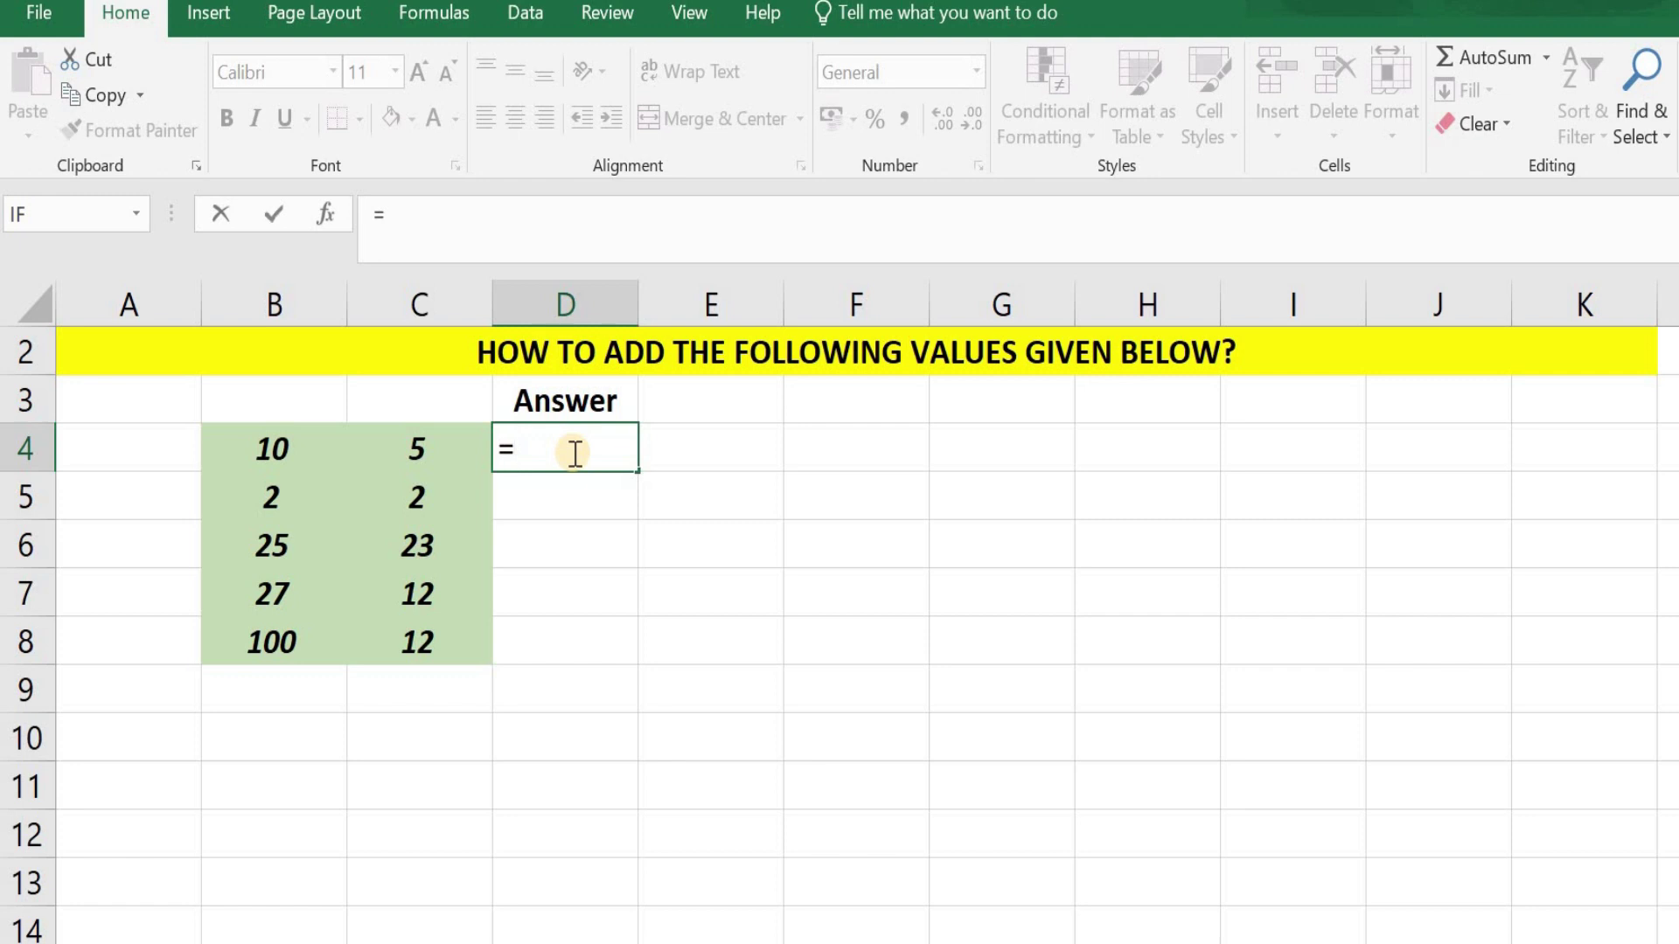
Complete the formula =B4+C4 in cell D4 to add the first pair of values
left_click(294, 452)
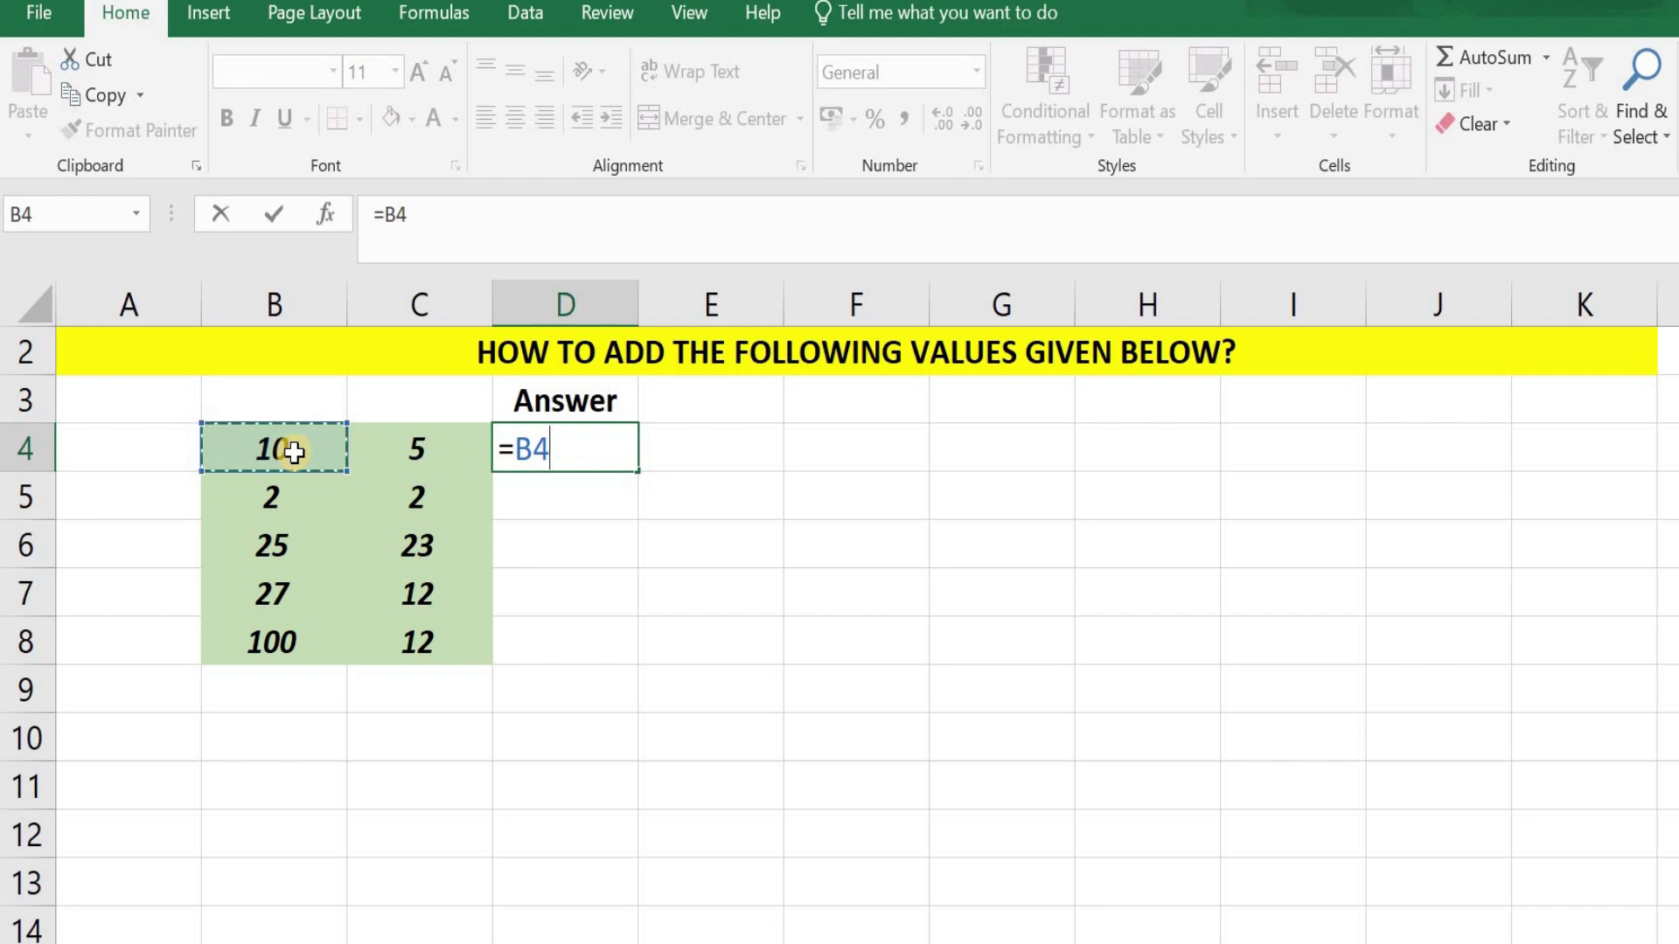
type("+")
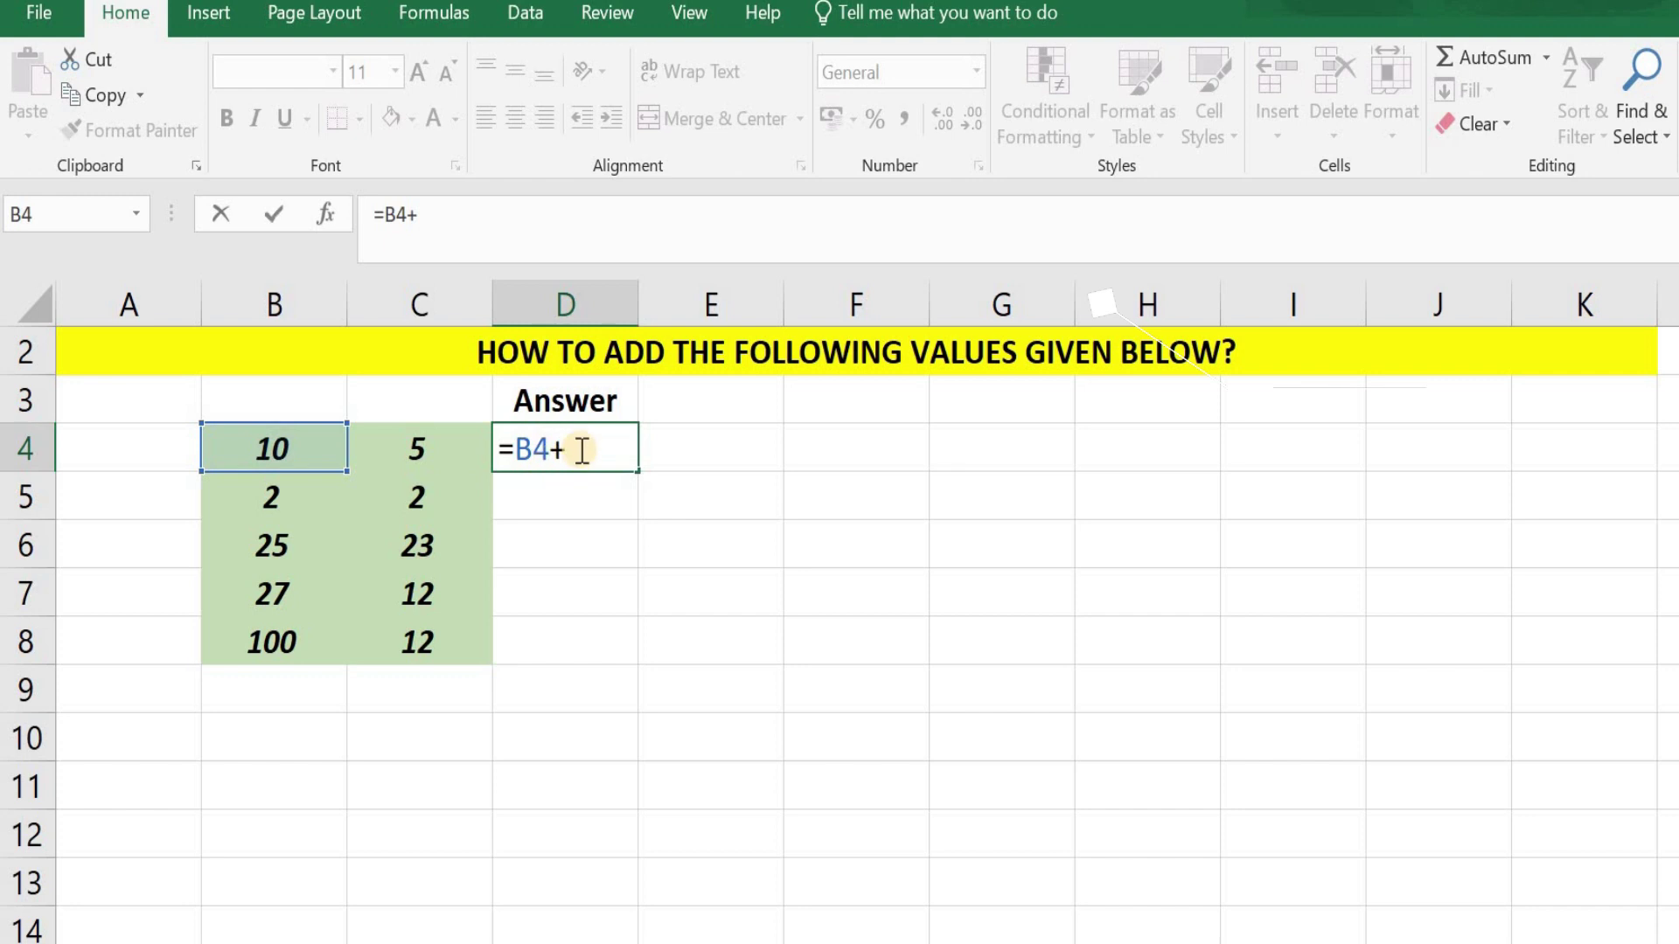
left_click(408, 447)
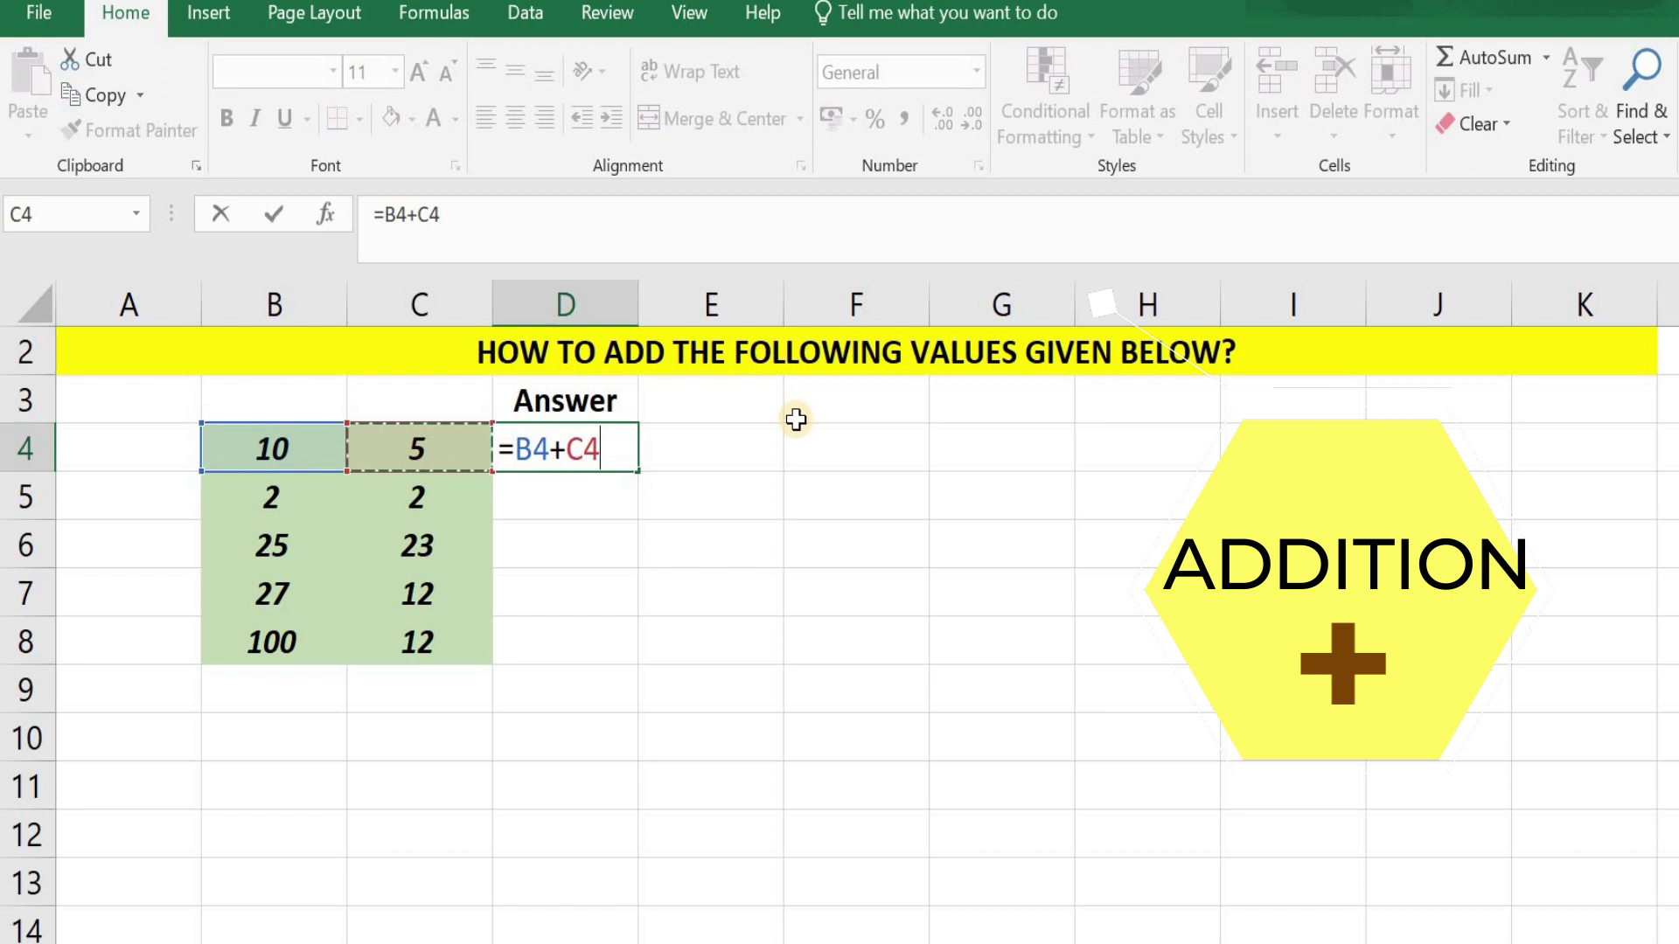
key("Return")
Review the addition formula in cell D4 and leave the cell without editing it
left_click(579, 461)
left_click(465, 218)
left_click_drag(374, 215, 441, 215)
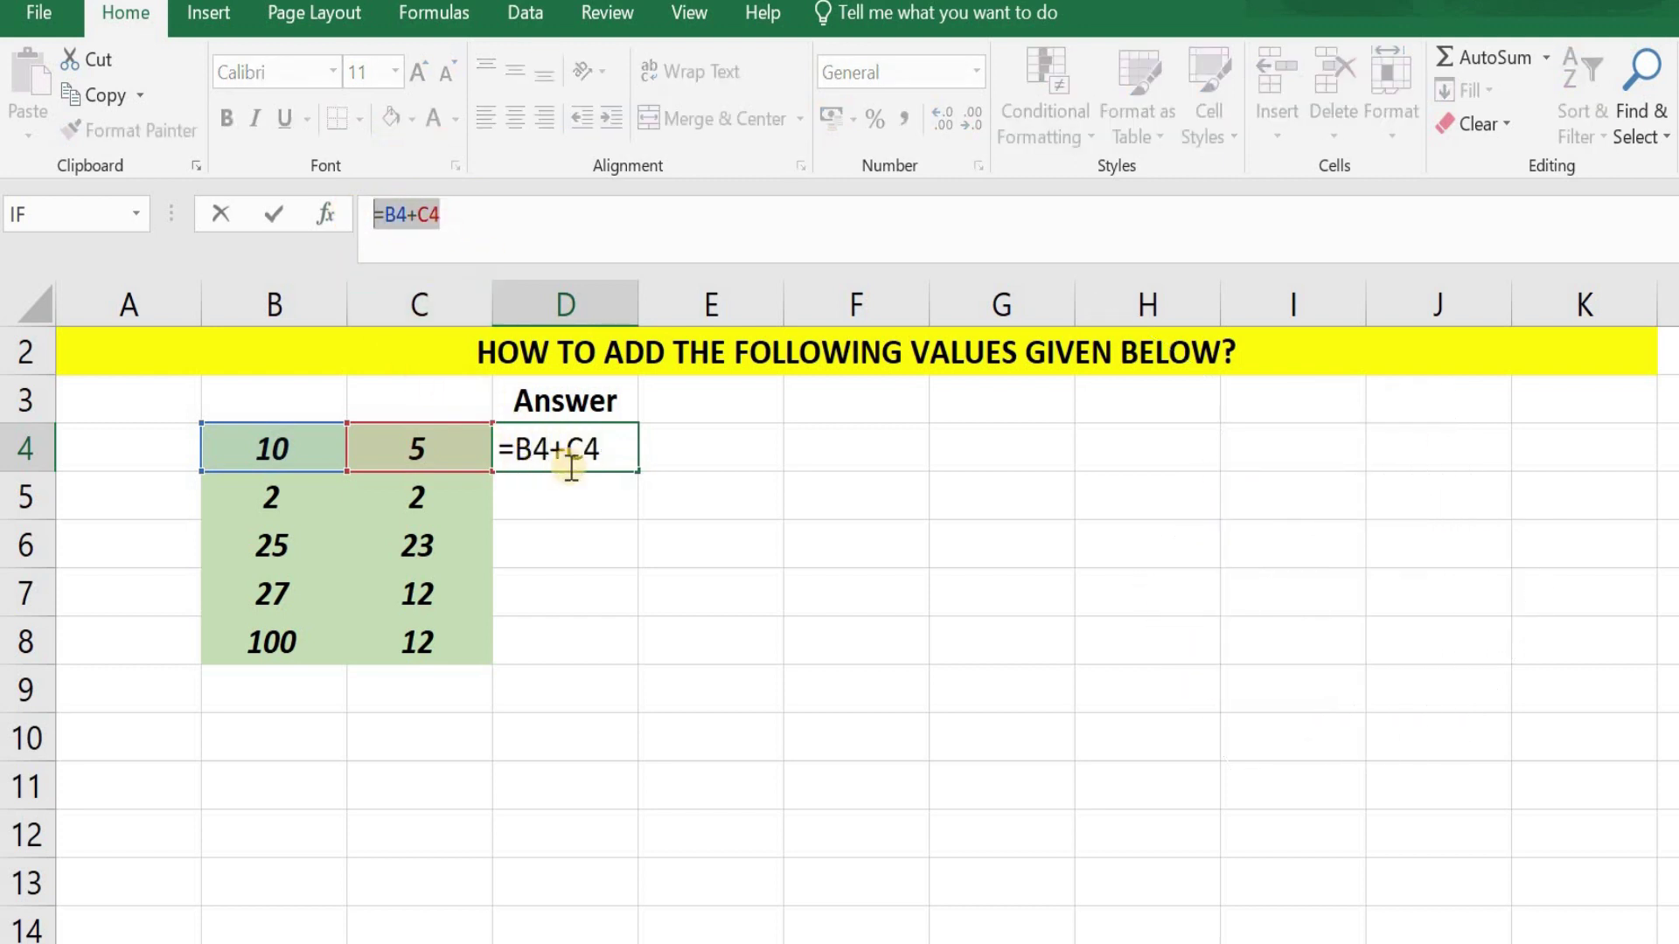
key("Return")
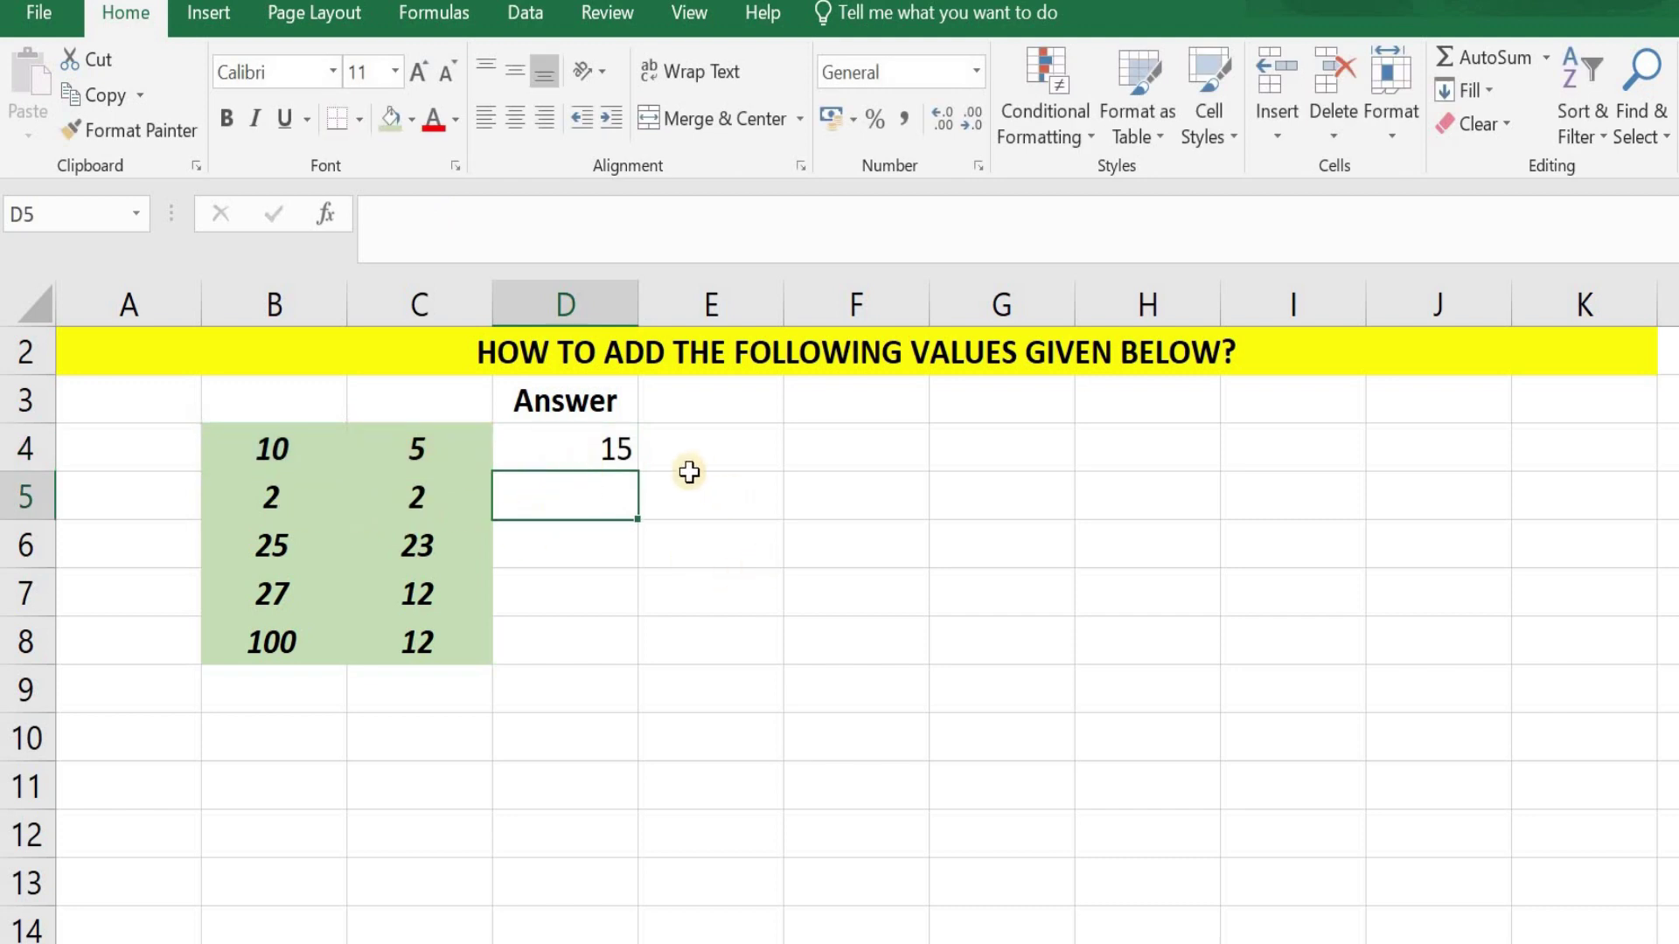
Enter the formula =B5+C5 in cell D5 to add the second pair of values
type("=")
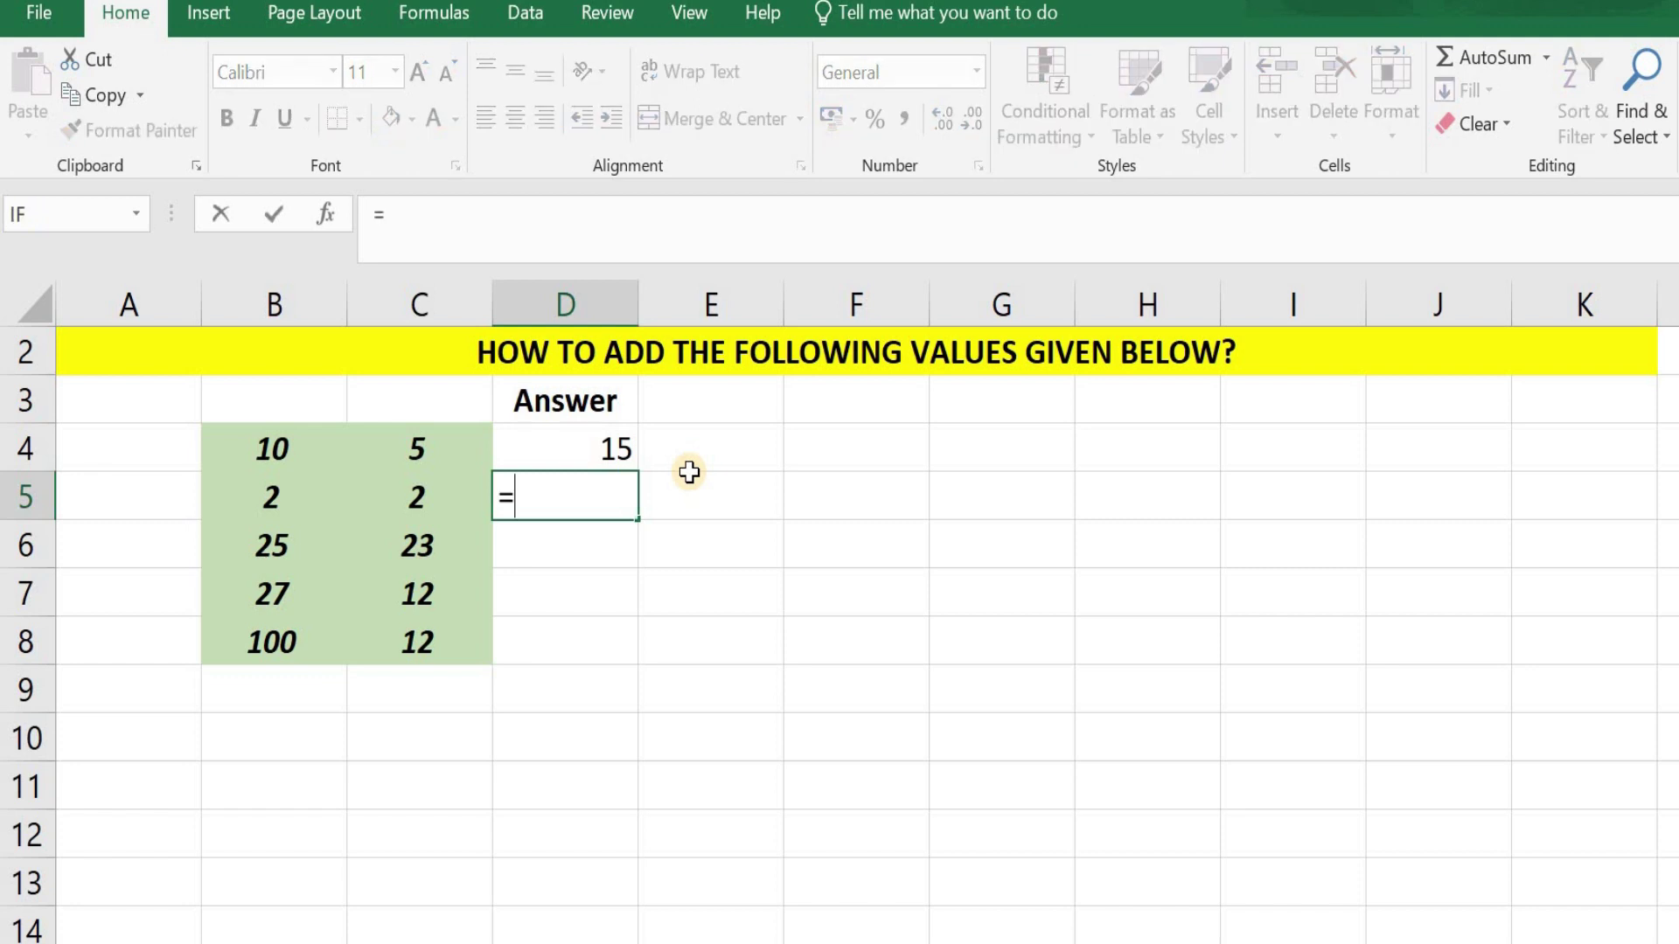
left_click(280, 499)
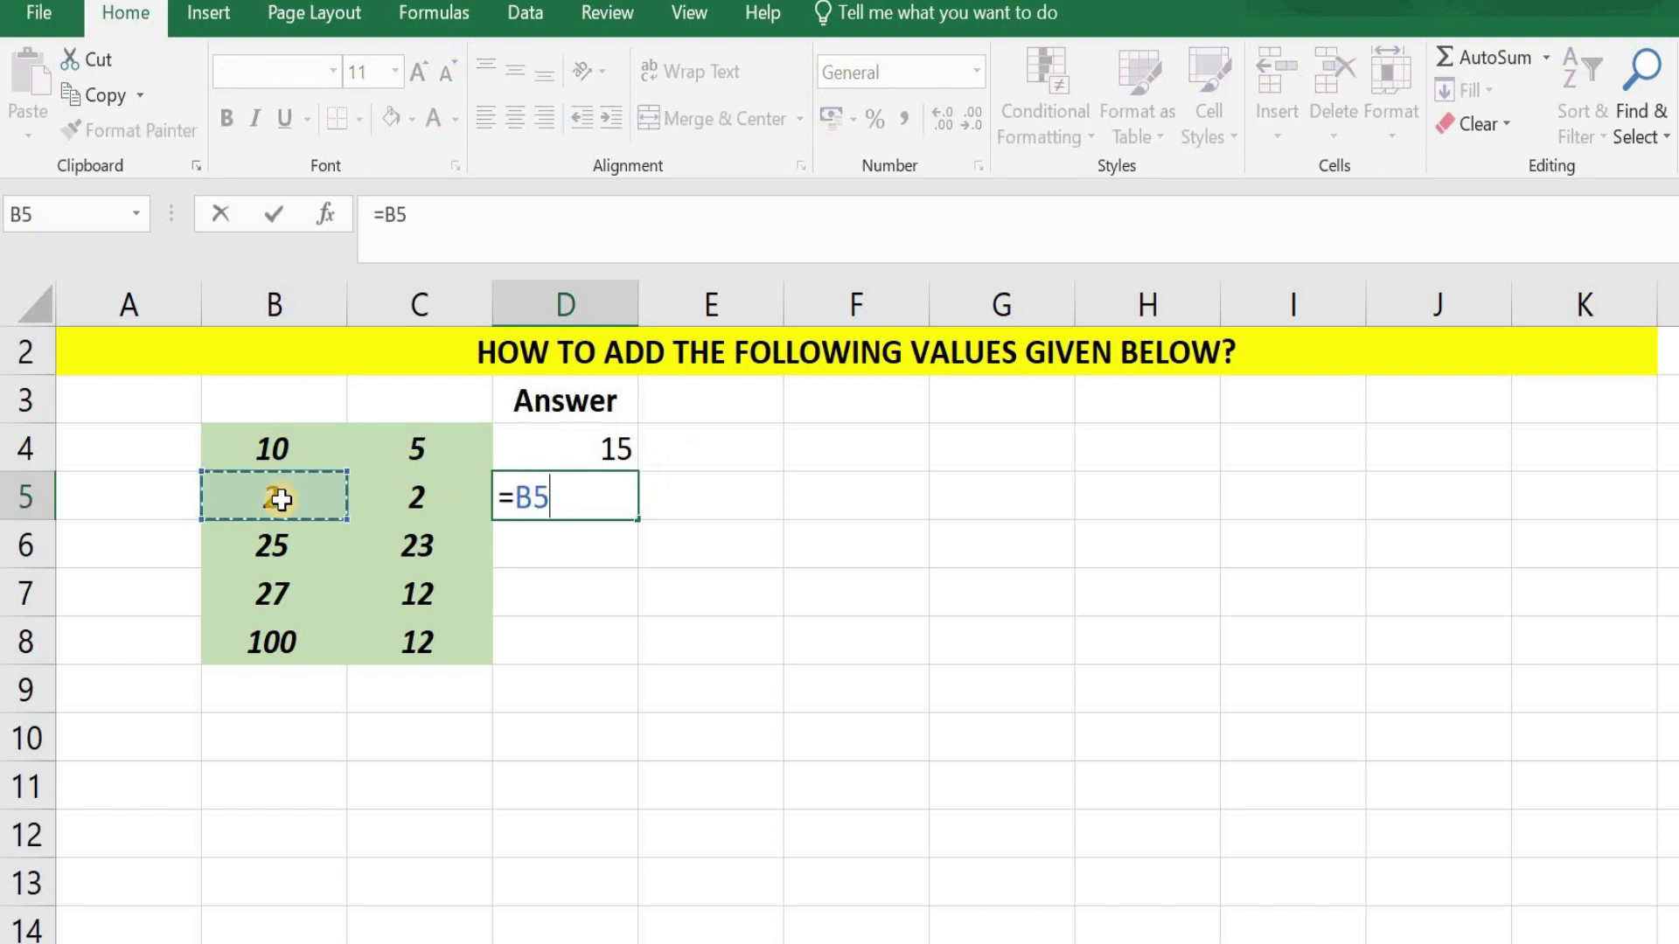
type("+")
left_click(418, 504)
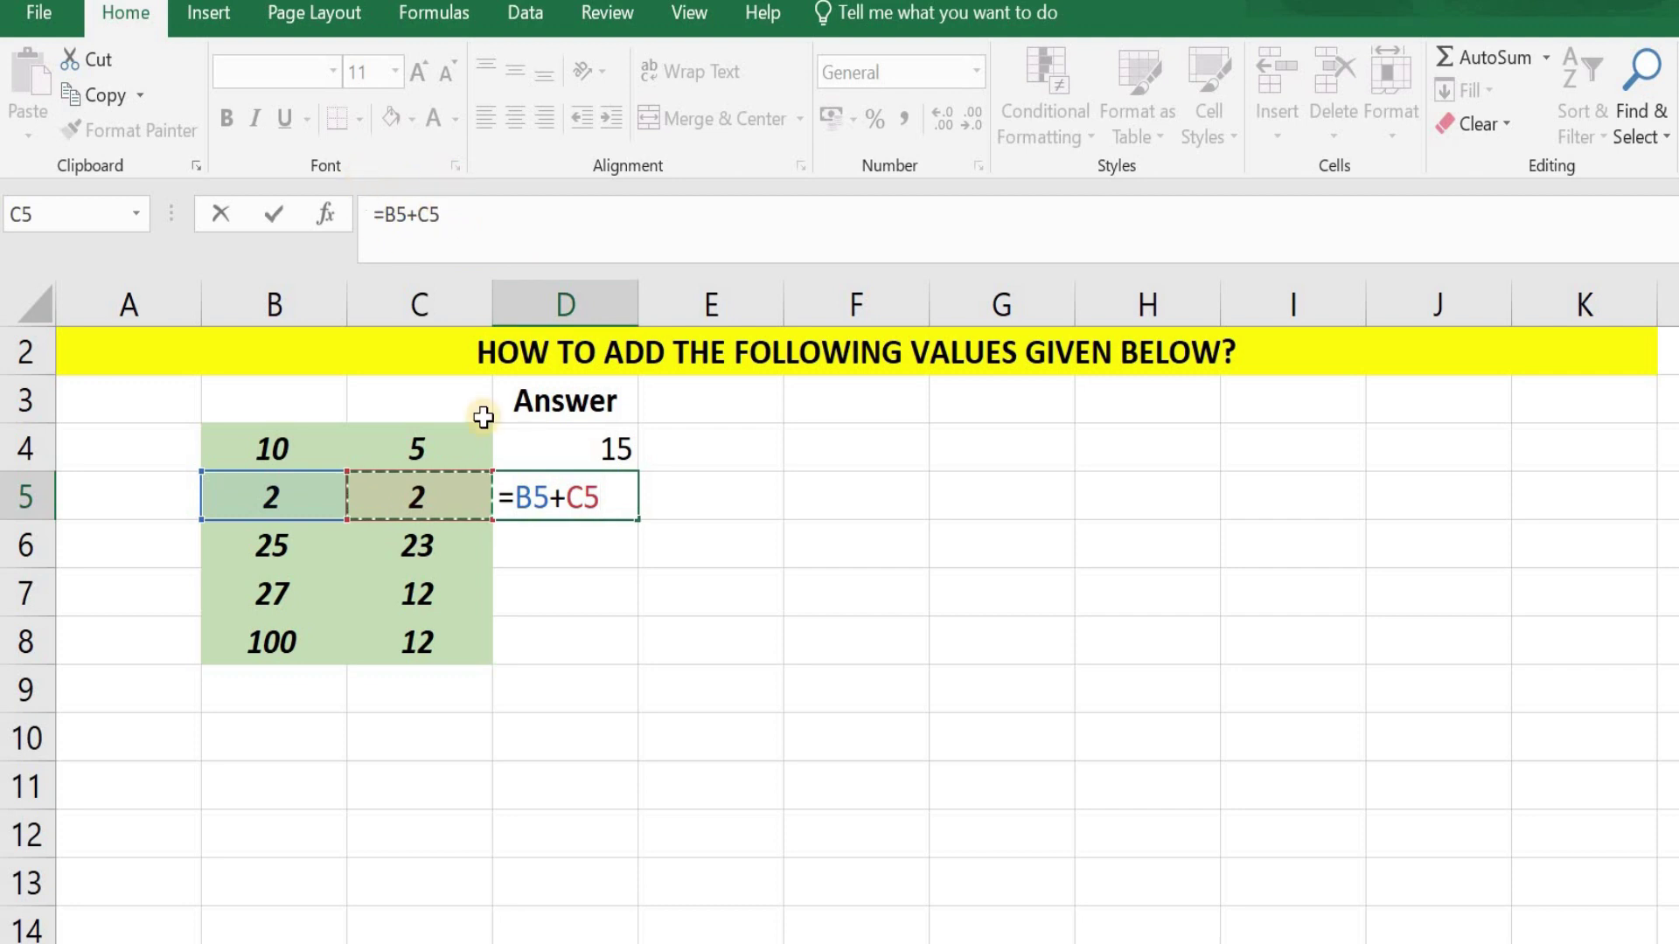
key("Return")
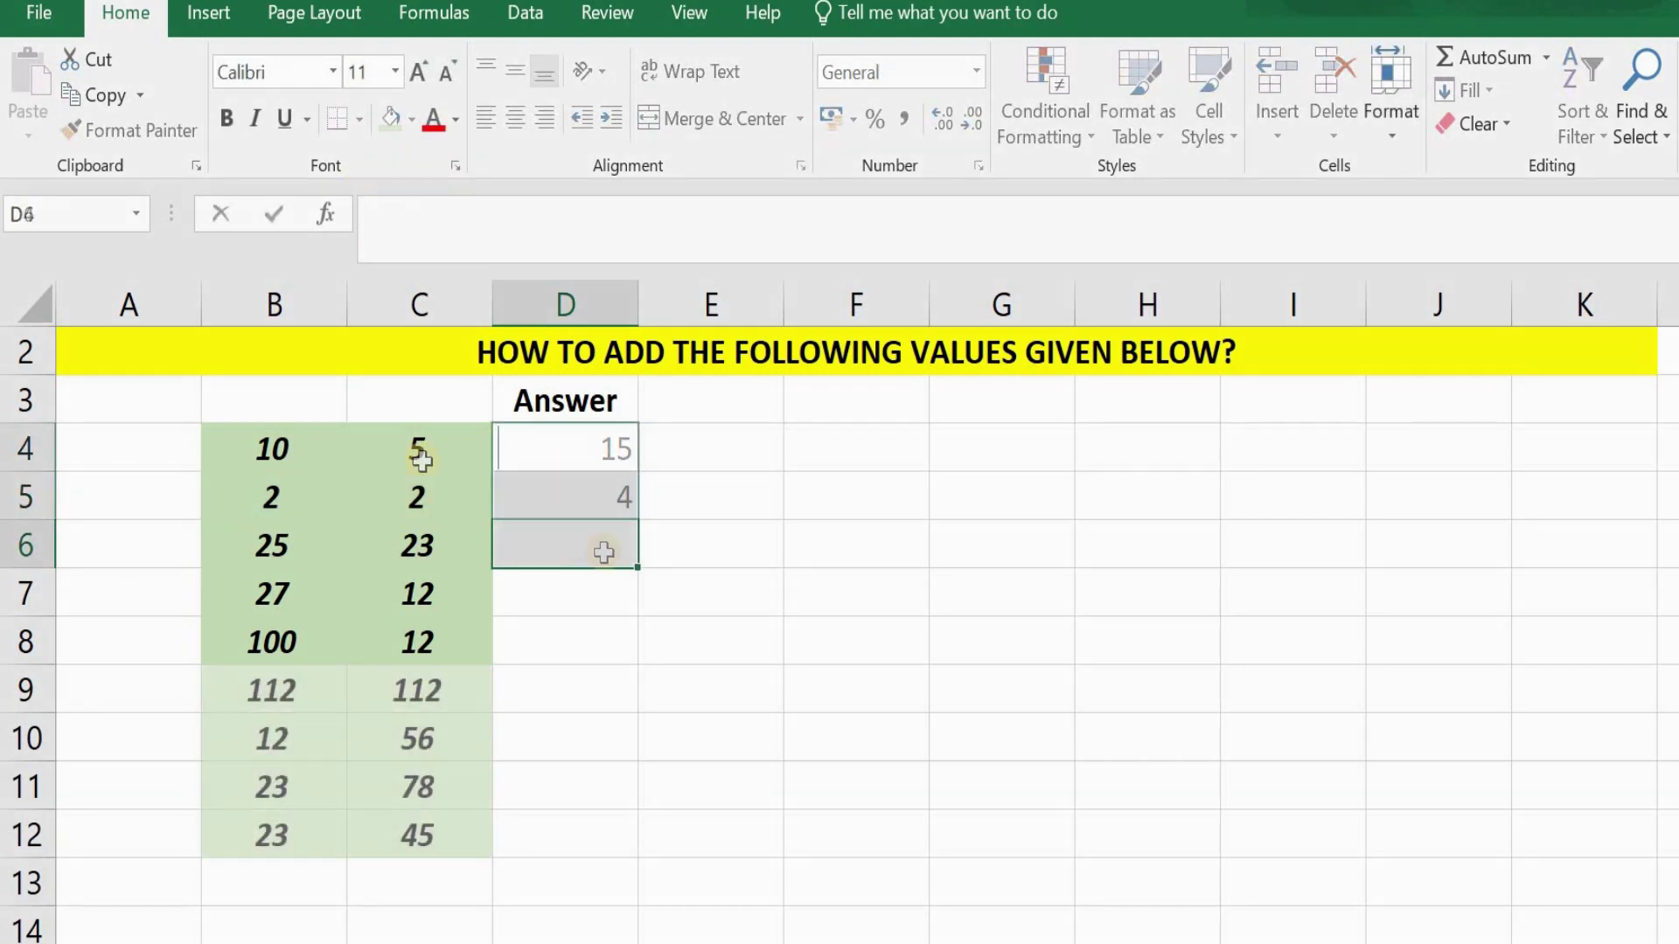
Enter =B4+C4 again in cell D4 and fill the formula down the Answer column to D12
type("=")
left_click(291, 456)
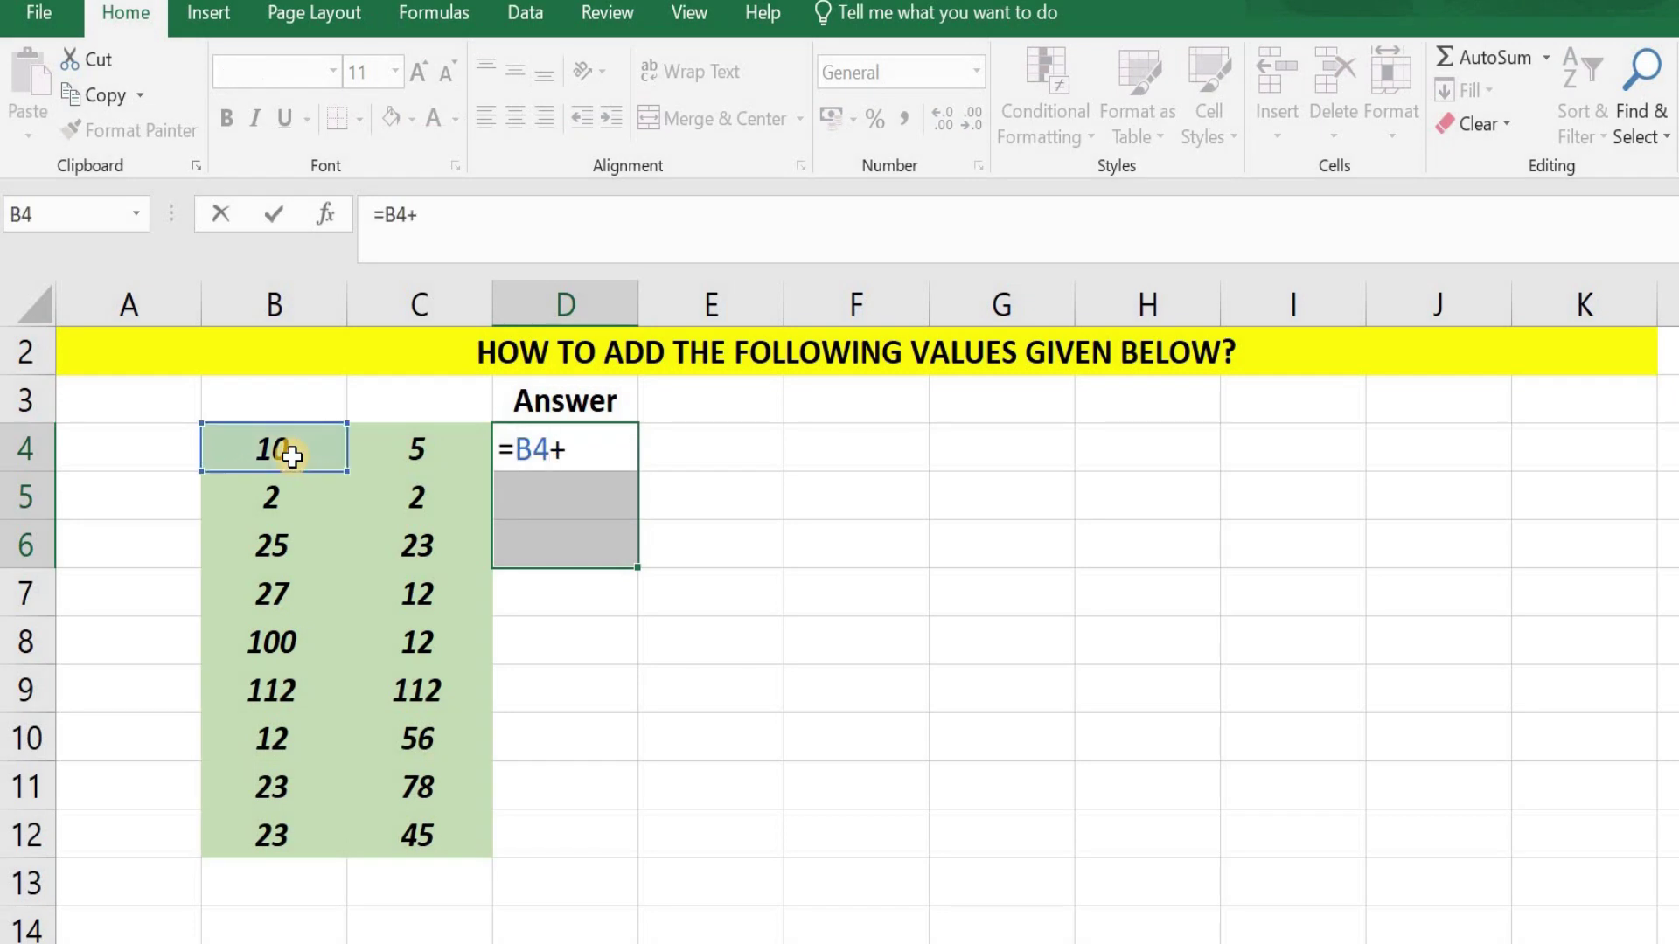
left_click(407, 450)
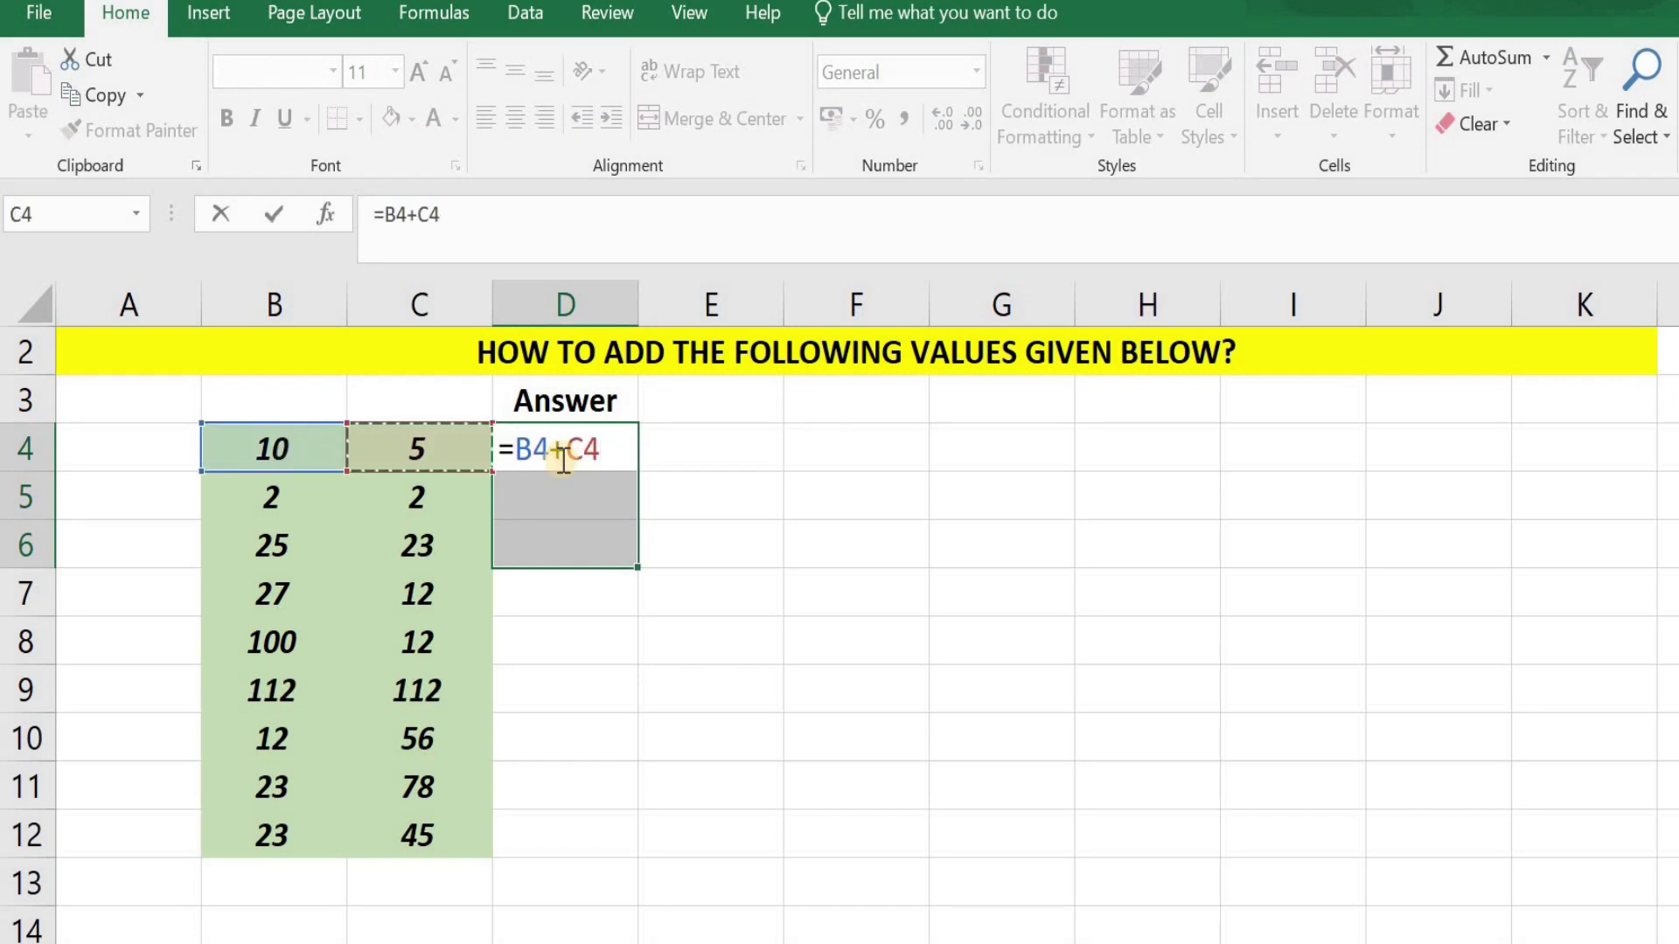
key("Return")
left_click(596, 448)
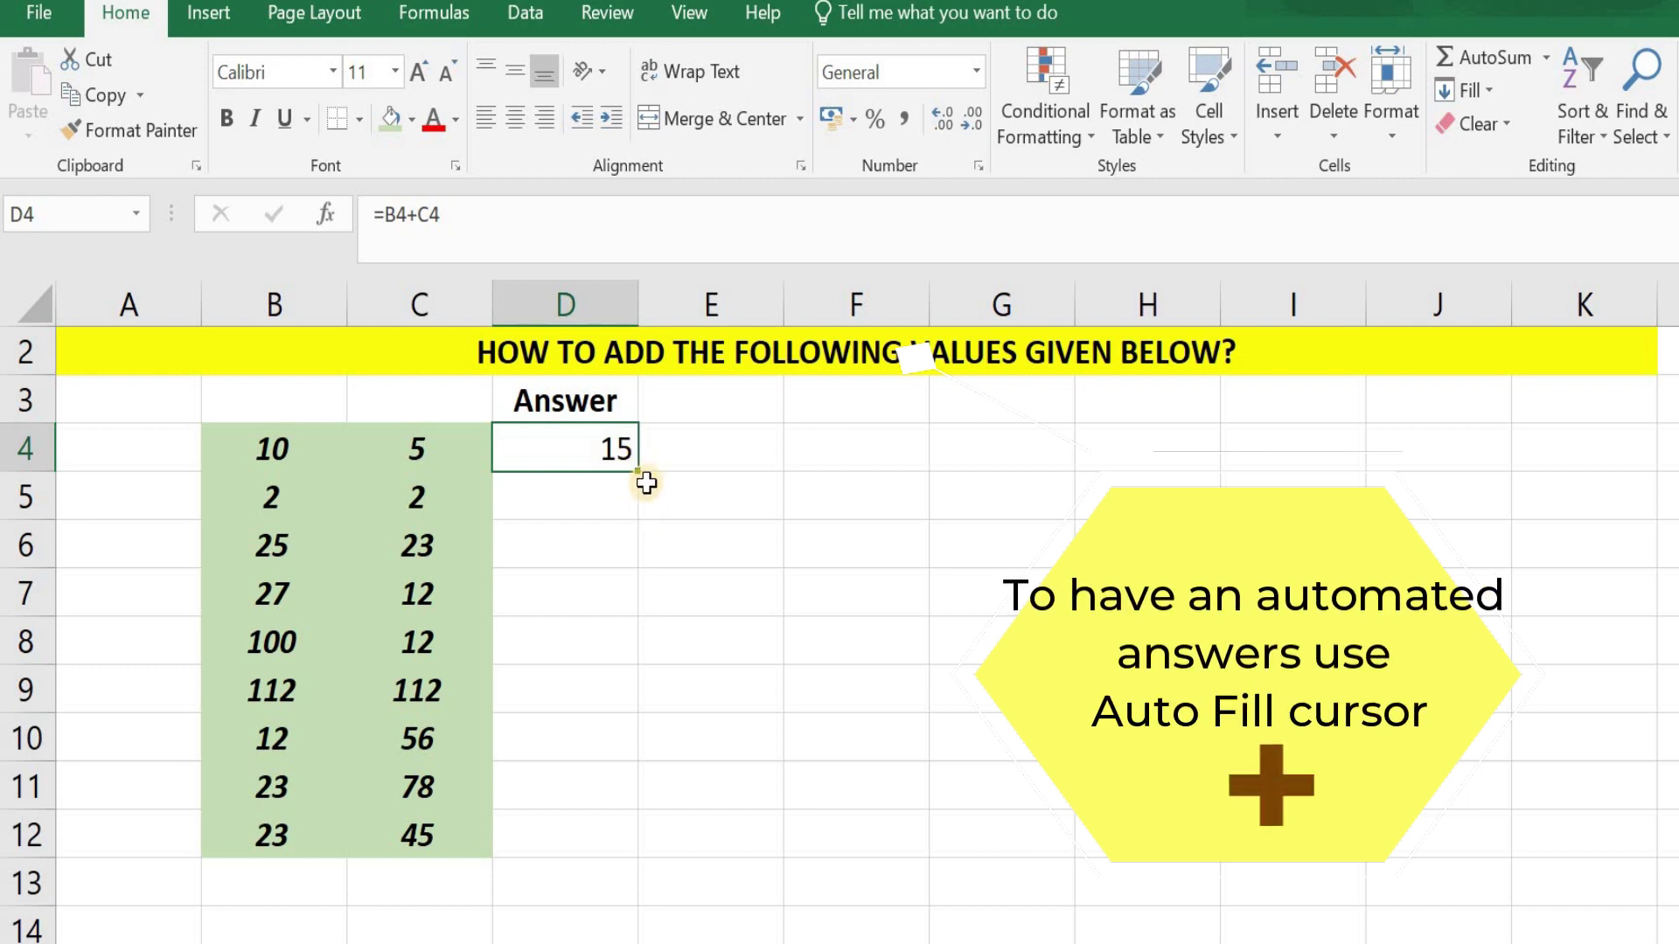
left_click_drag(644, 476, 638, 864)
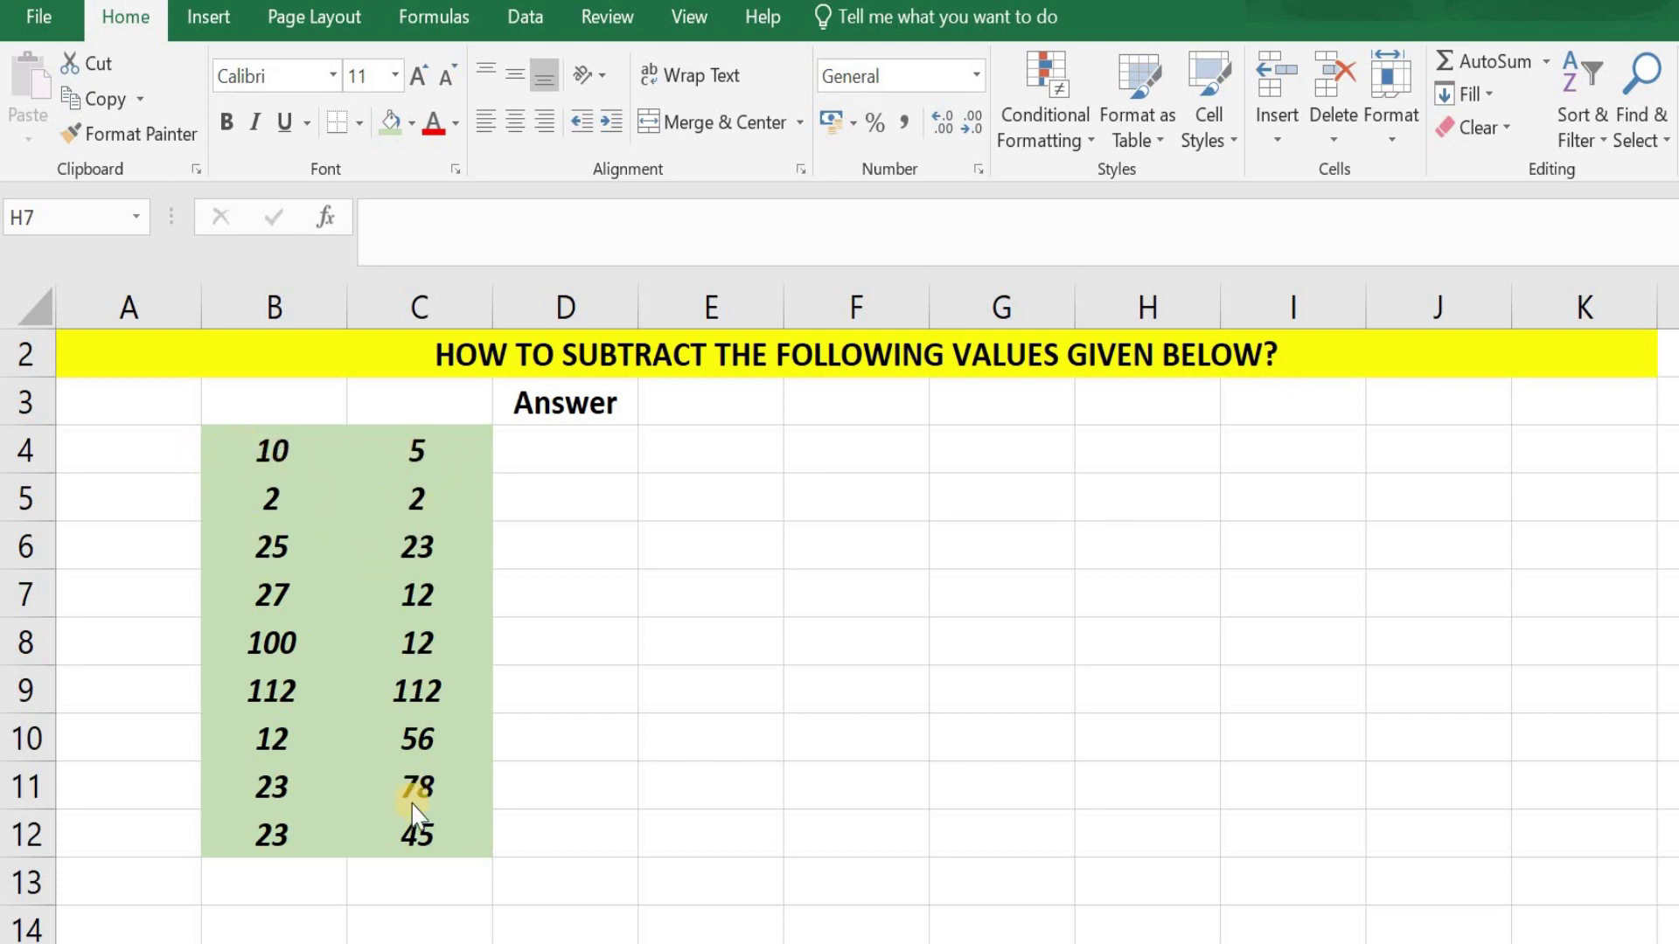
Enter the formula =B4-C4 in cell D4 of the subtraction table
left_click(588, 449)
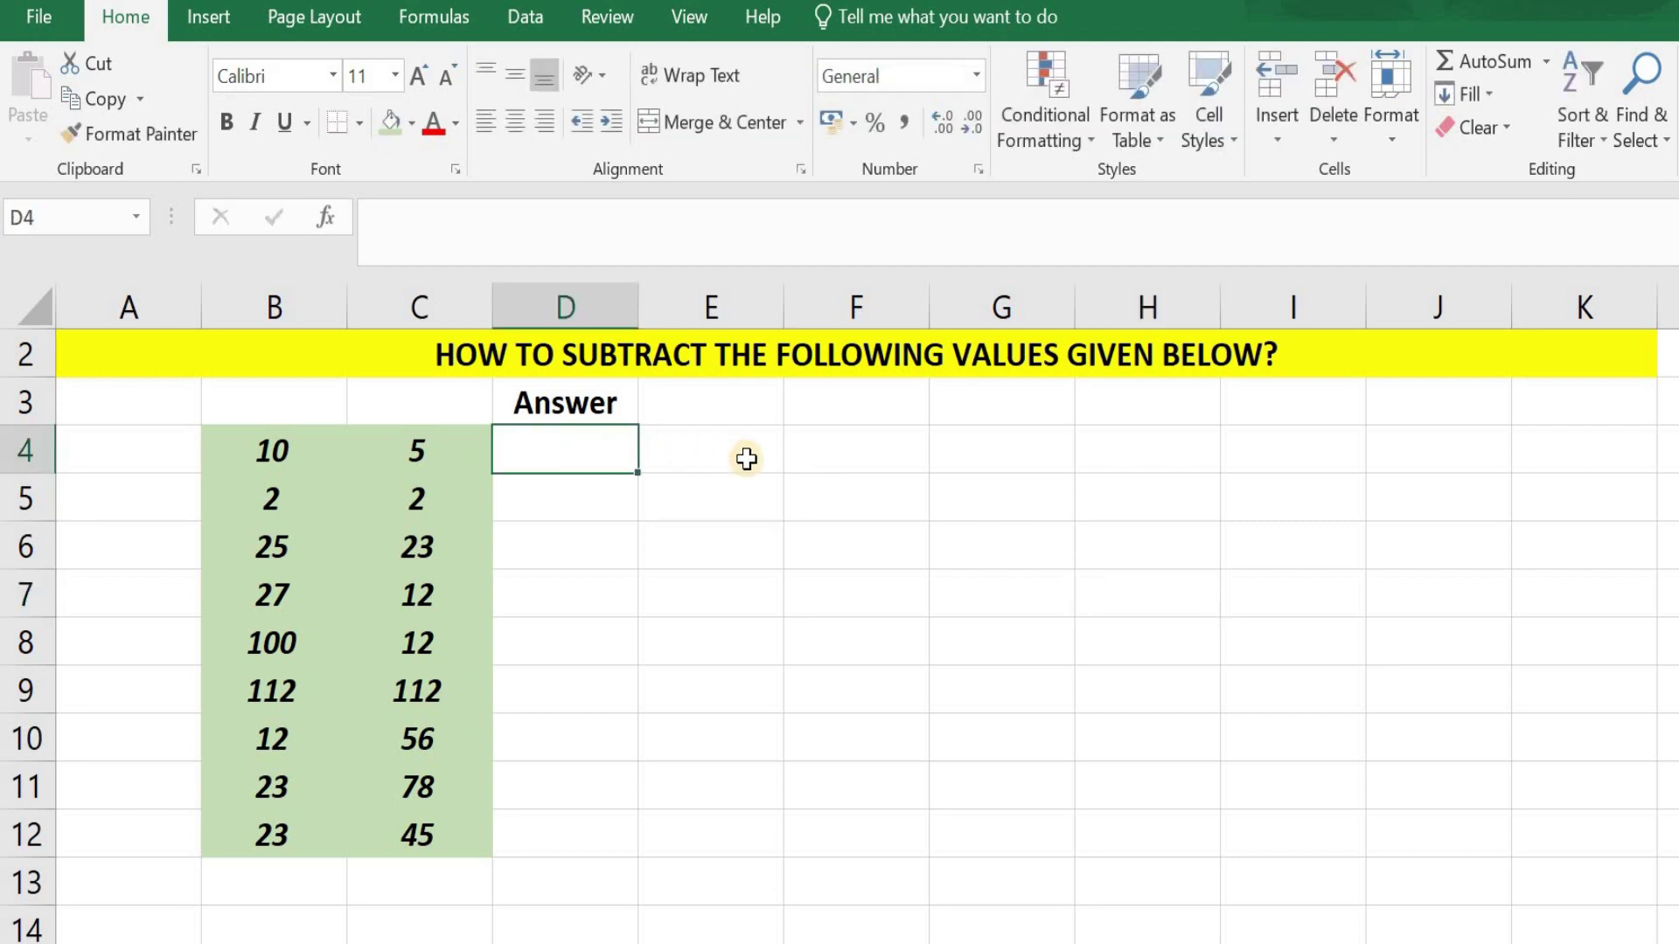
type("=")
left_click(274, 454)
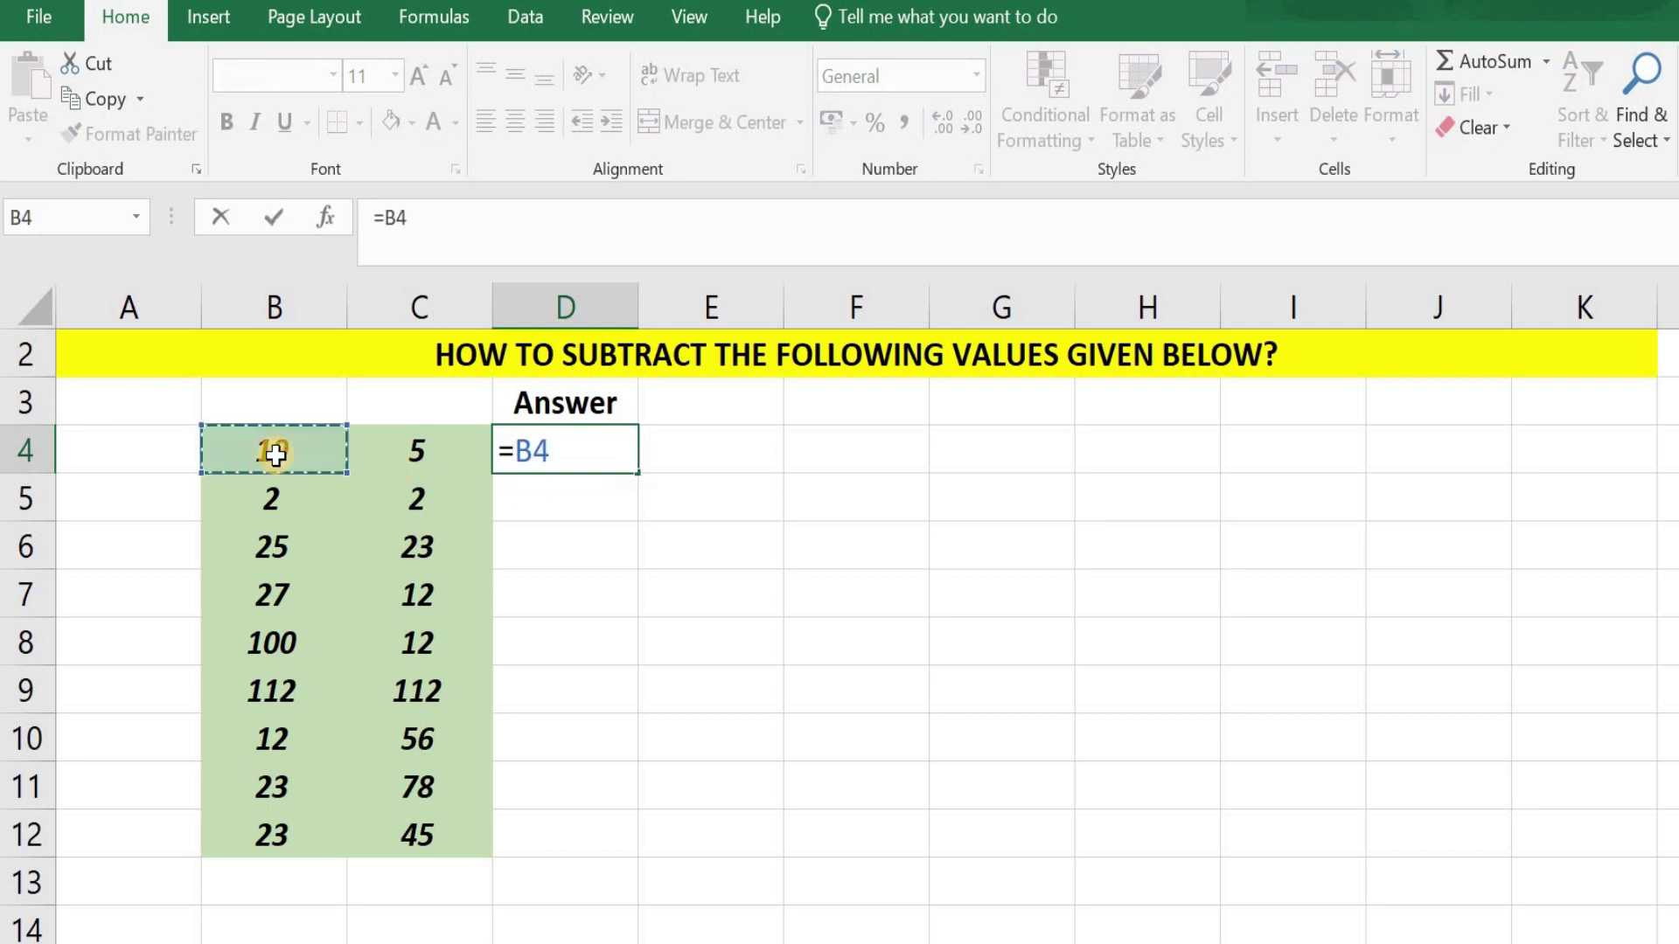
type("-")
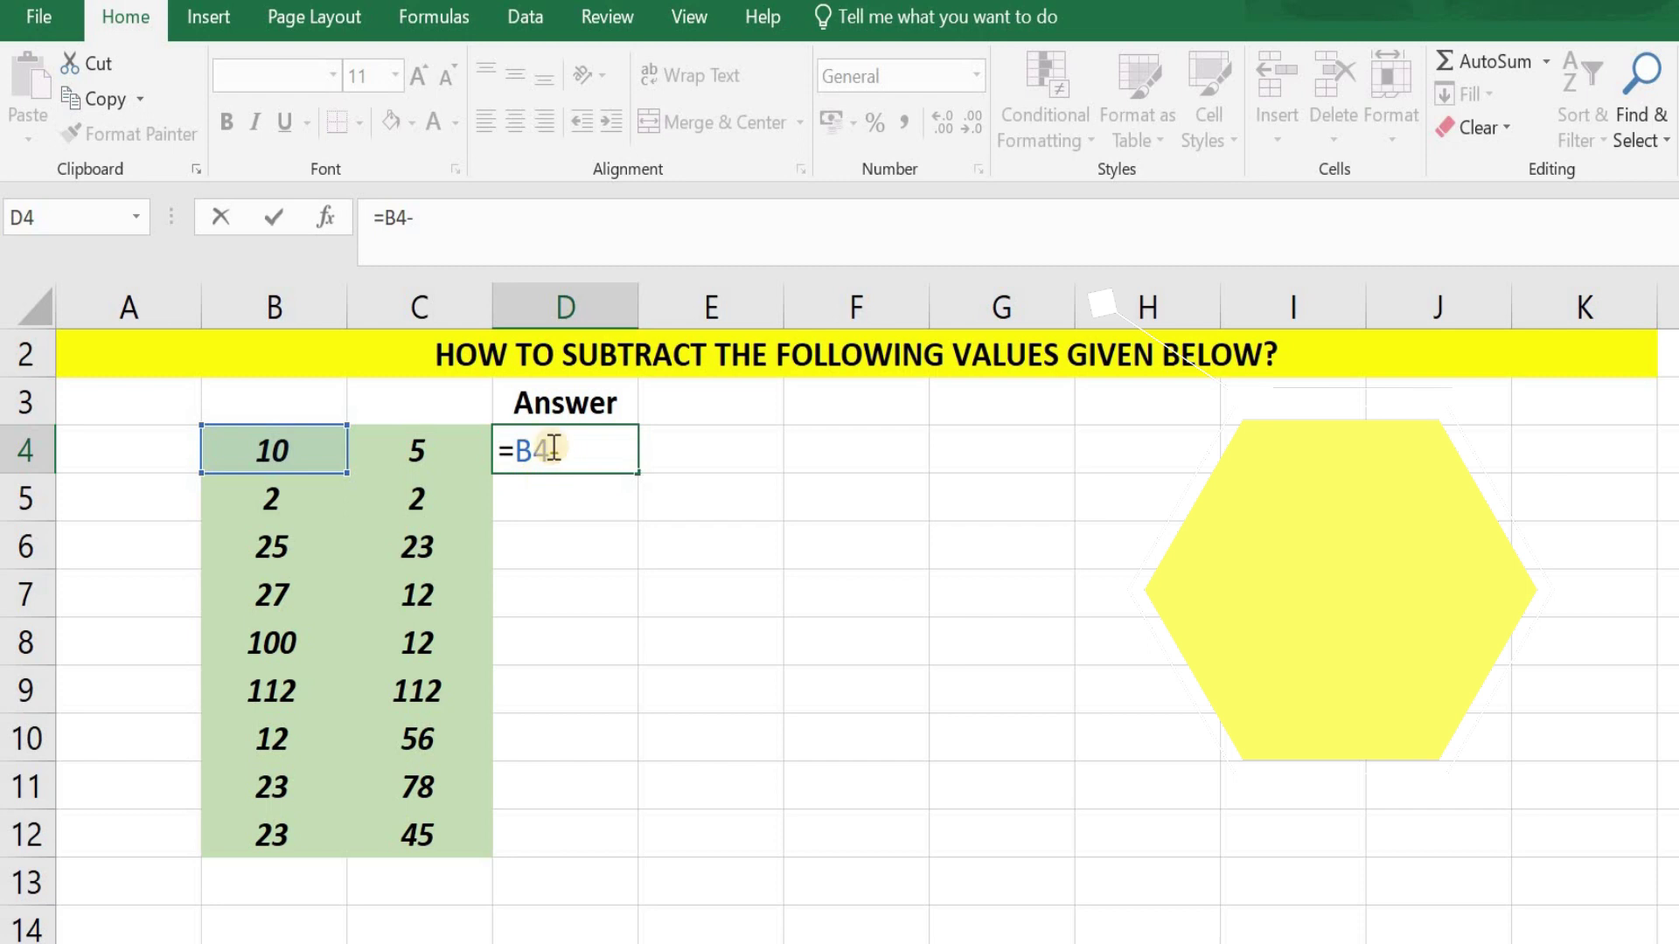
left_click(417, 450)
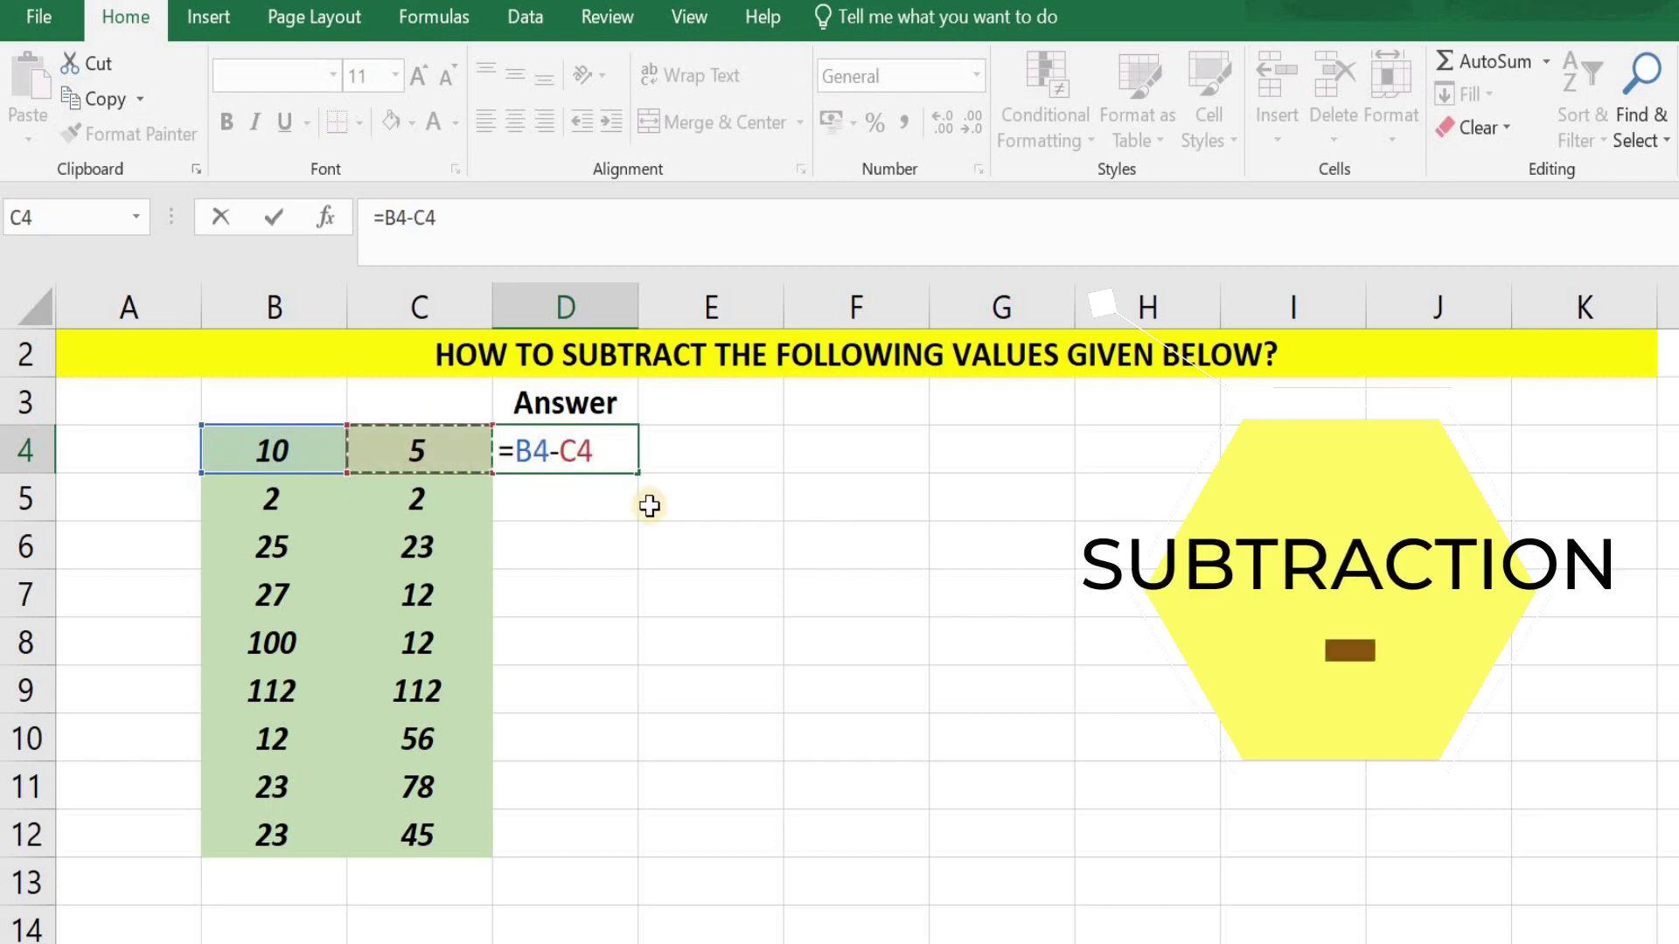
key("Return")
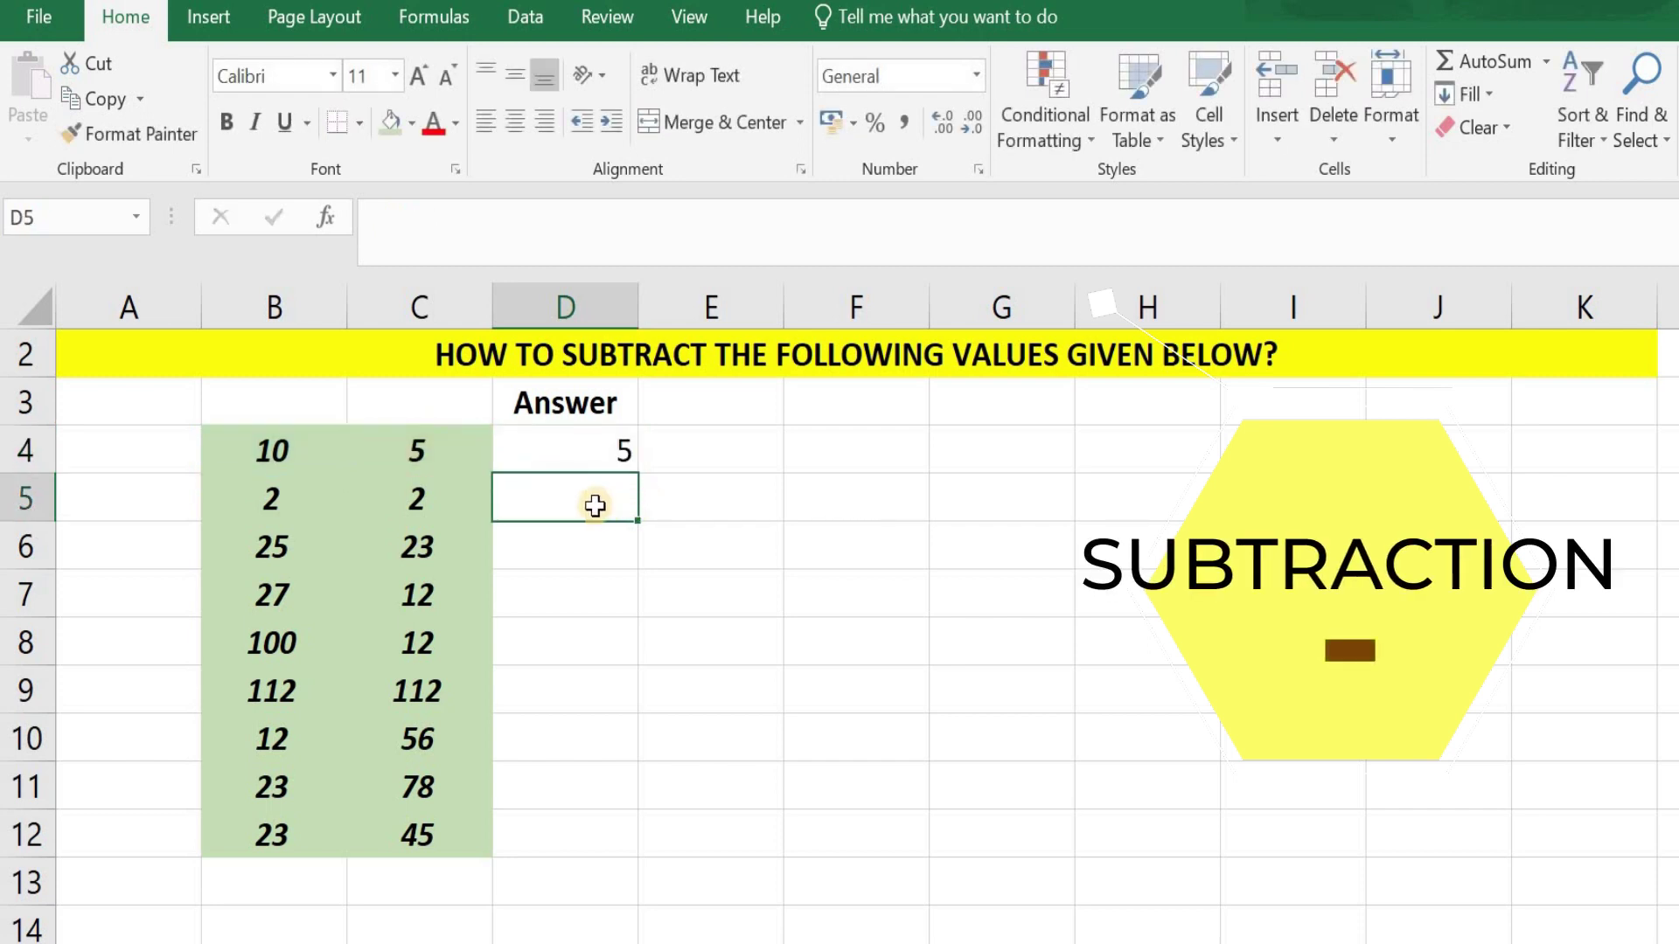
Enter =B5-C5 in cell D5 and fill the formula down the Answer column to D12
type("=")
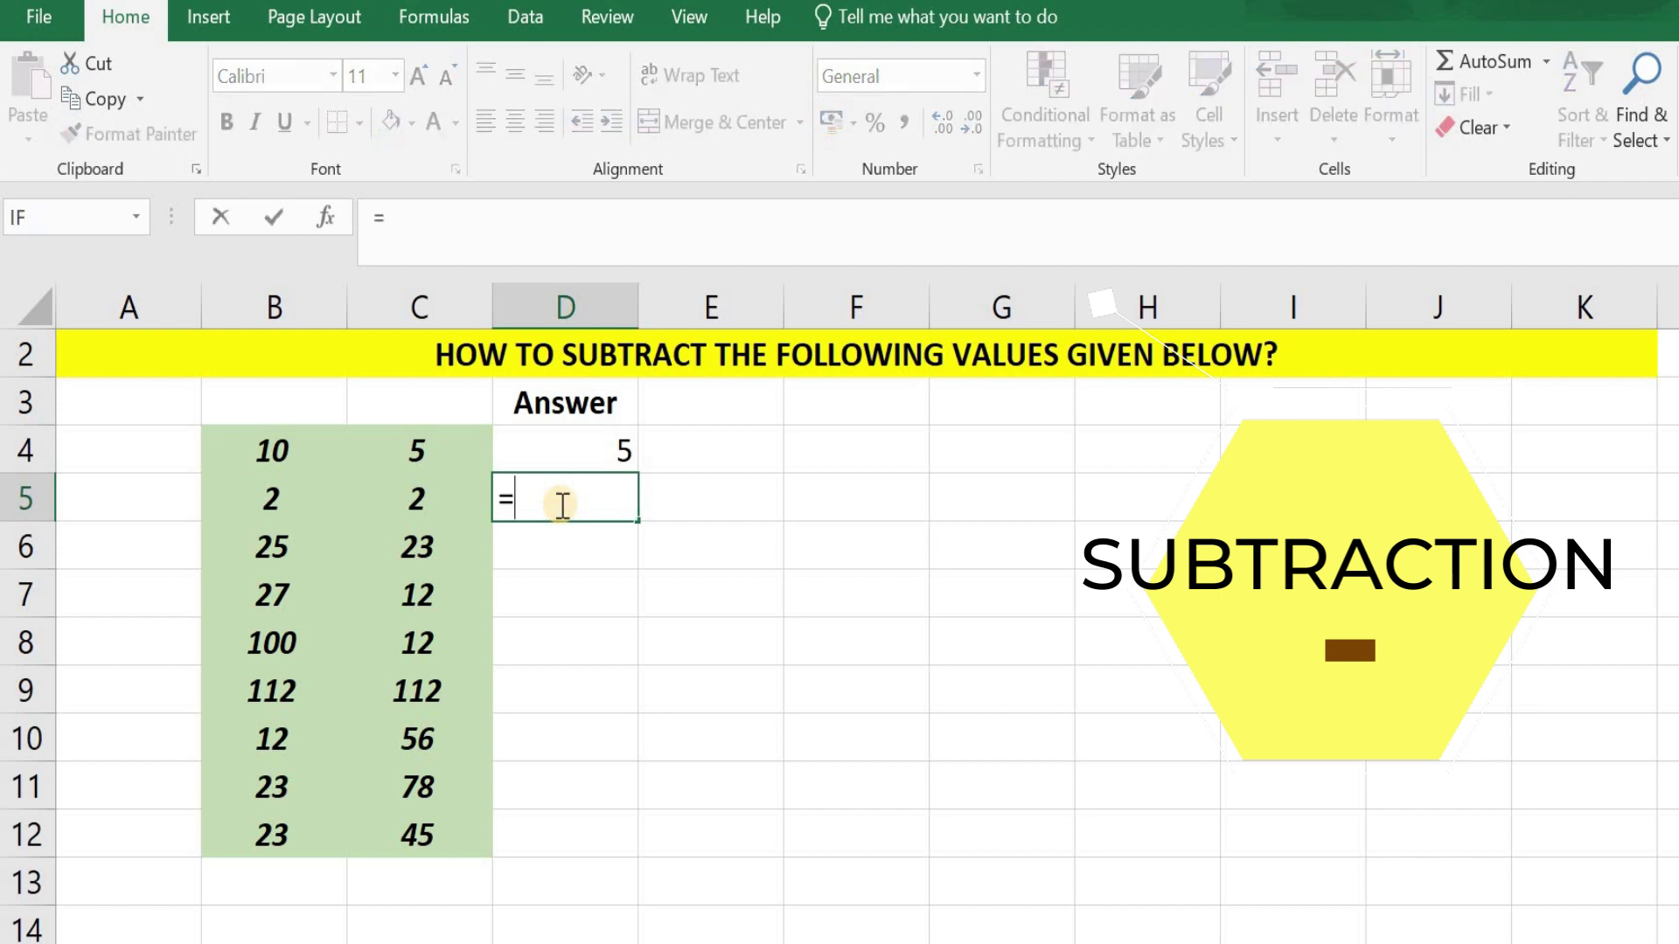
left_click(264, 497)
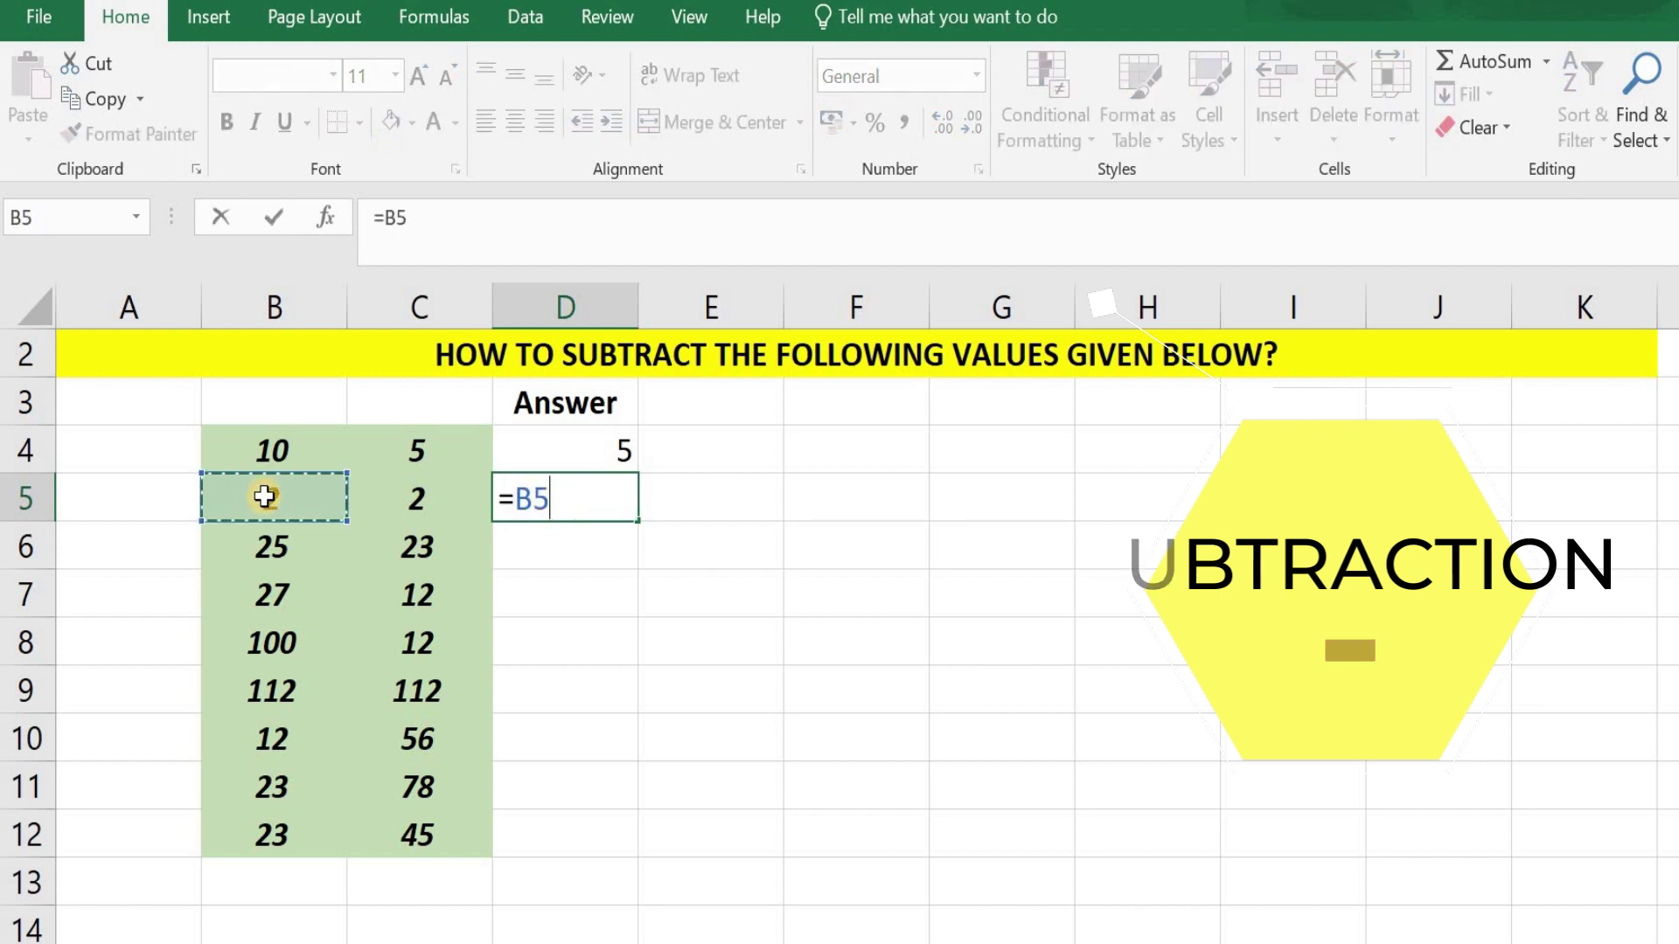
type("-")
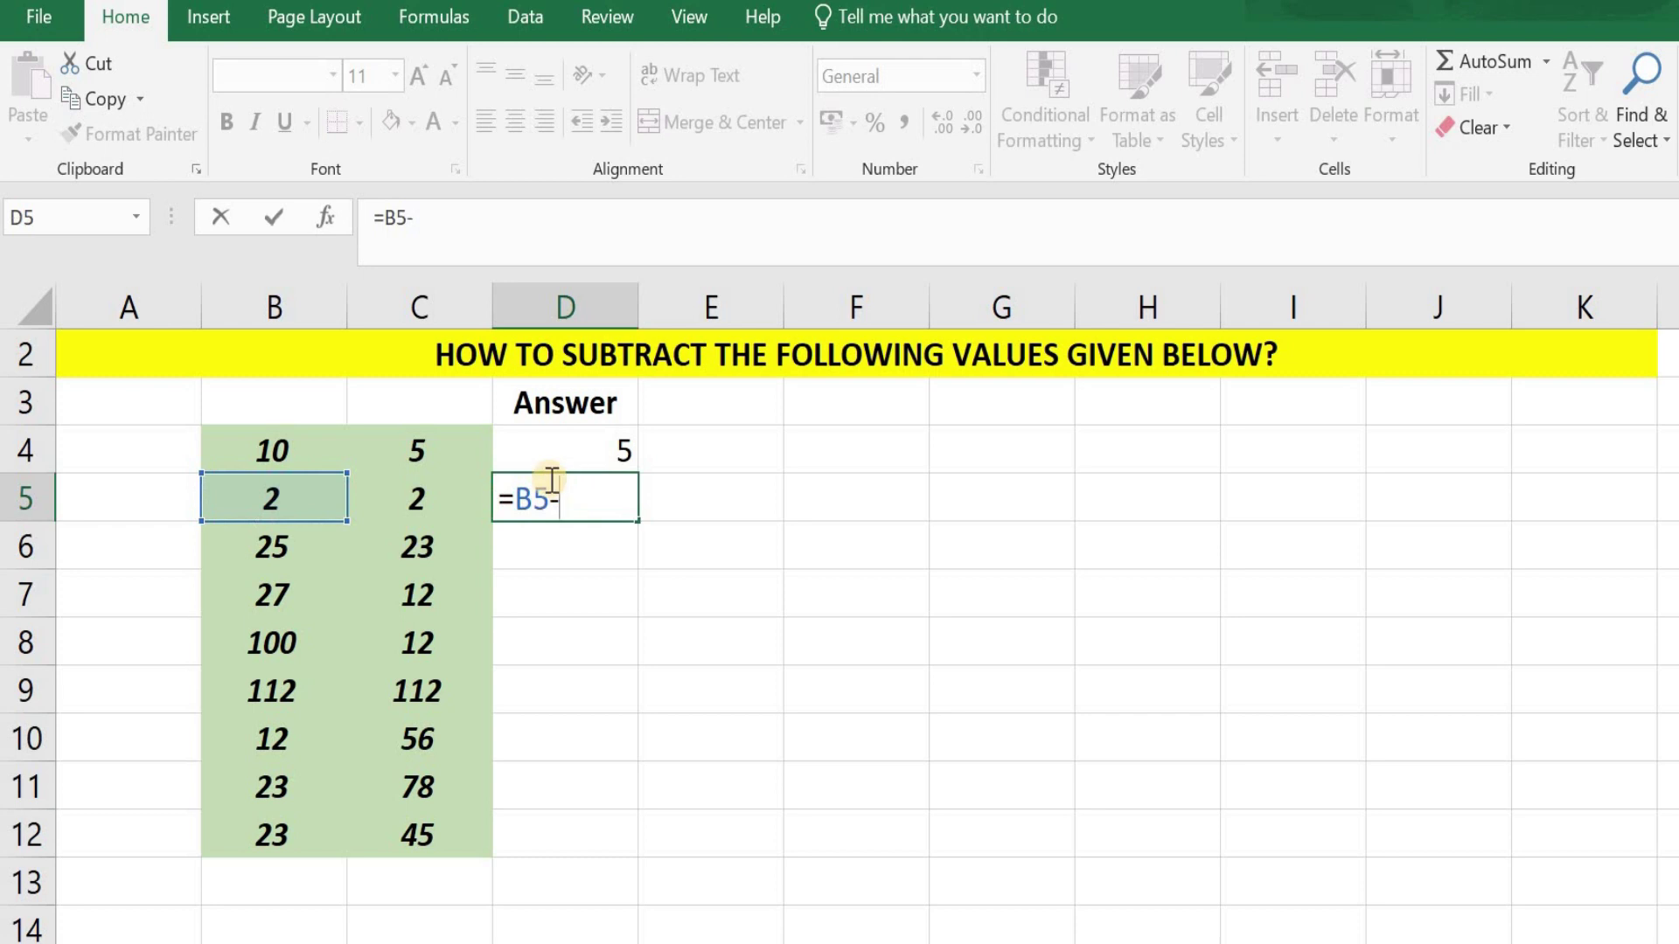
left_click(407, 500)
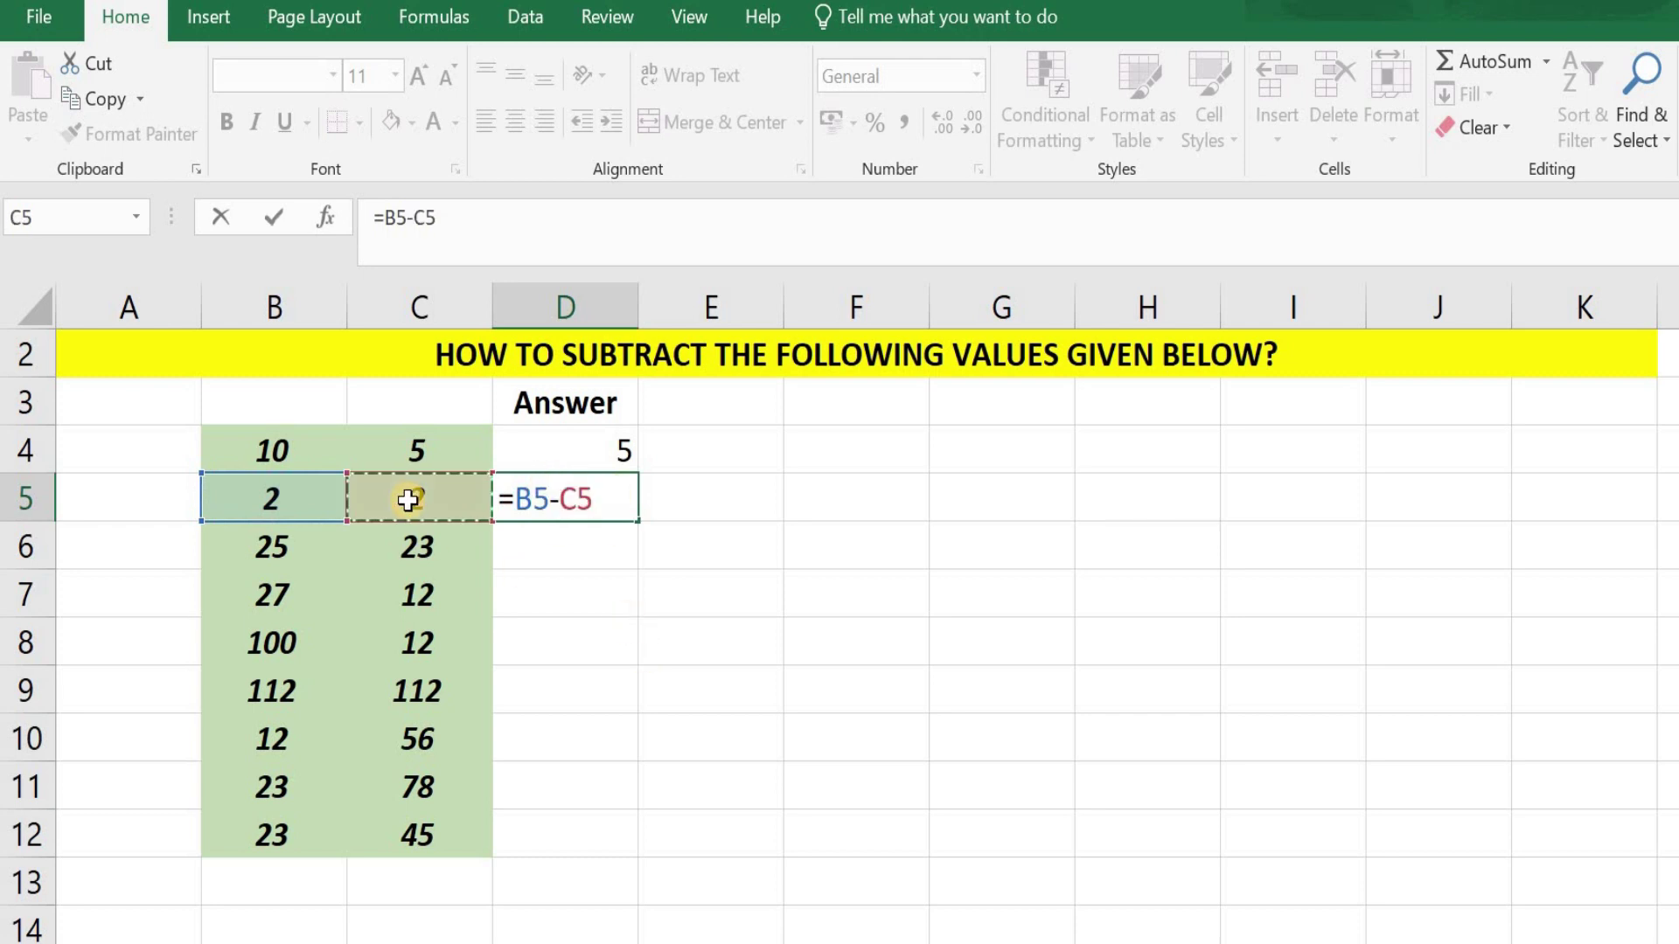
key("Return")
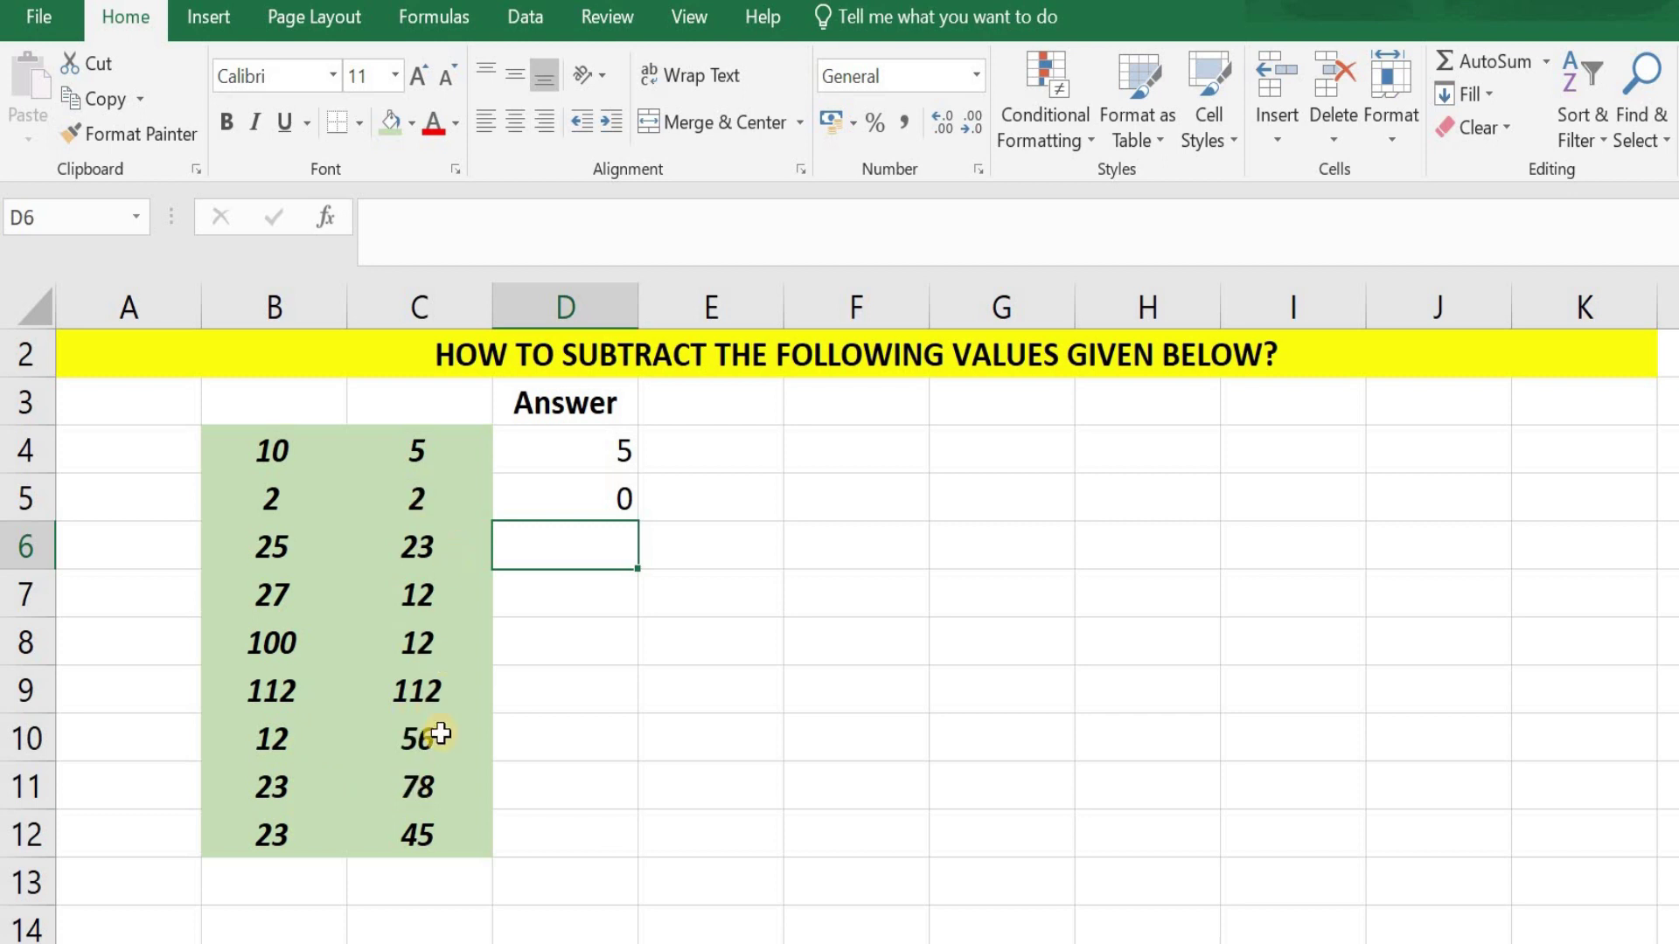
left_click(620, 495)
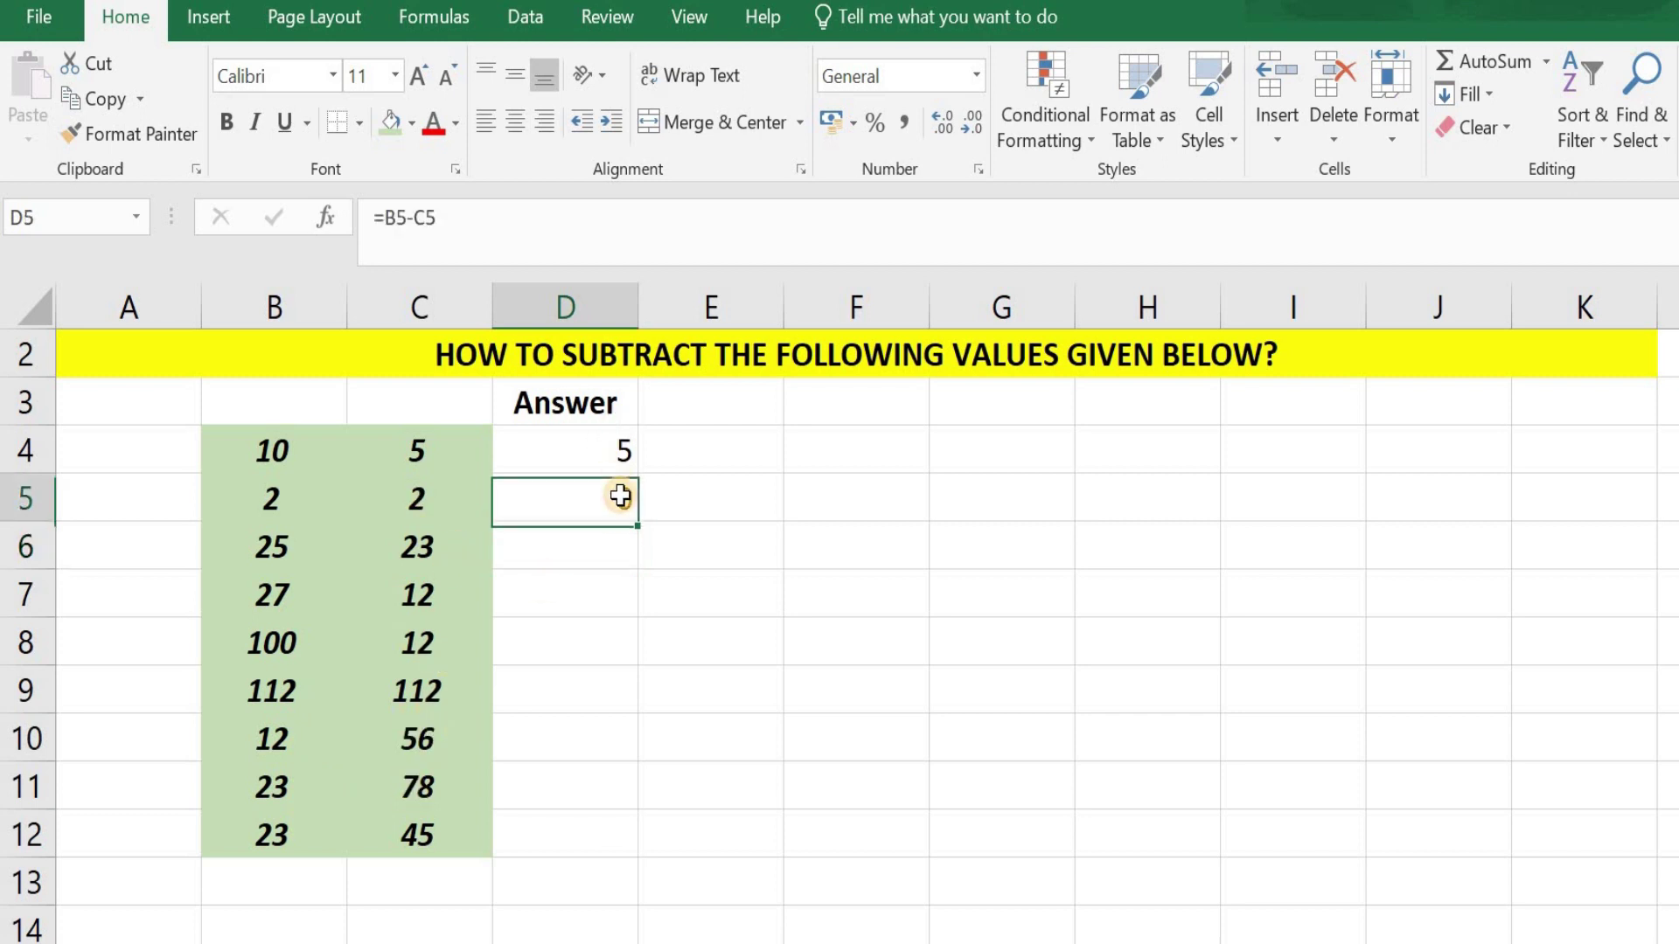
left_click_drag(645, 523, 622, 864)
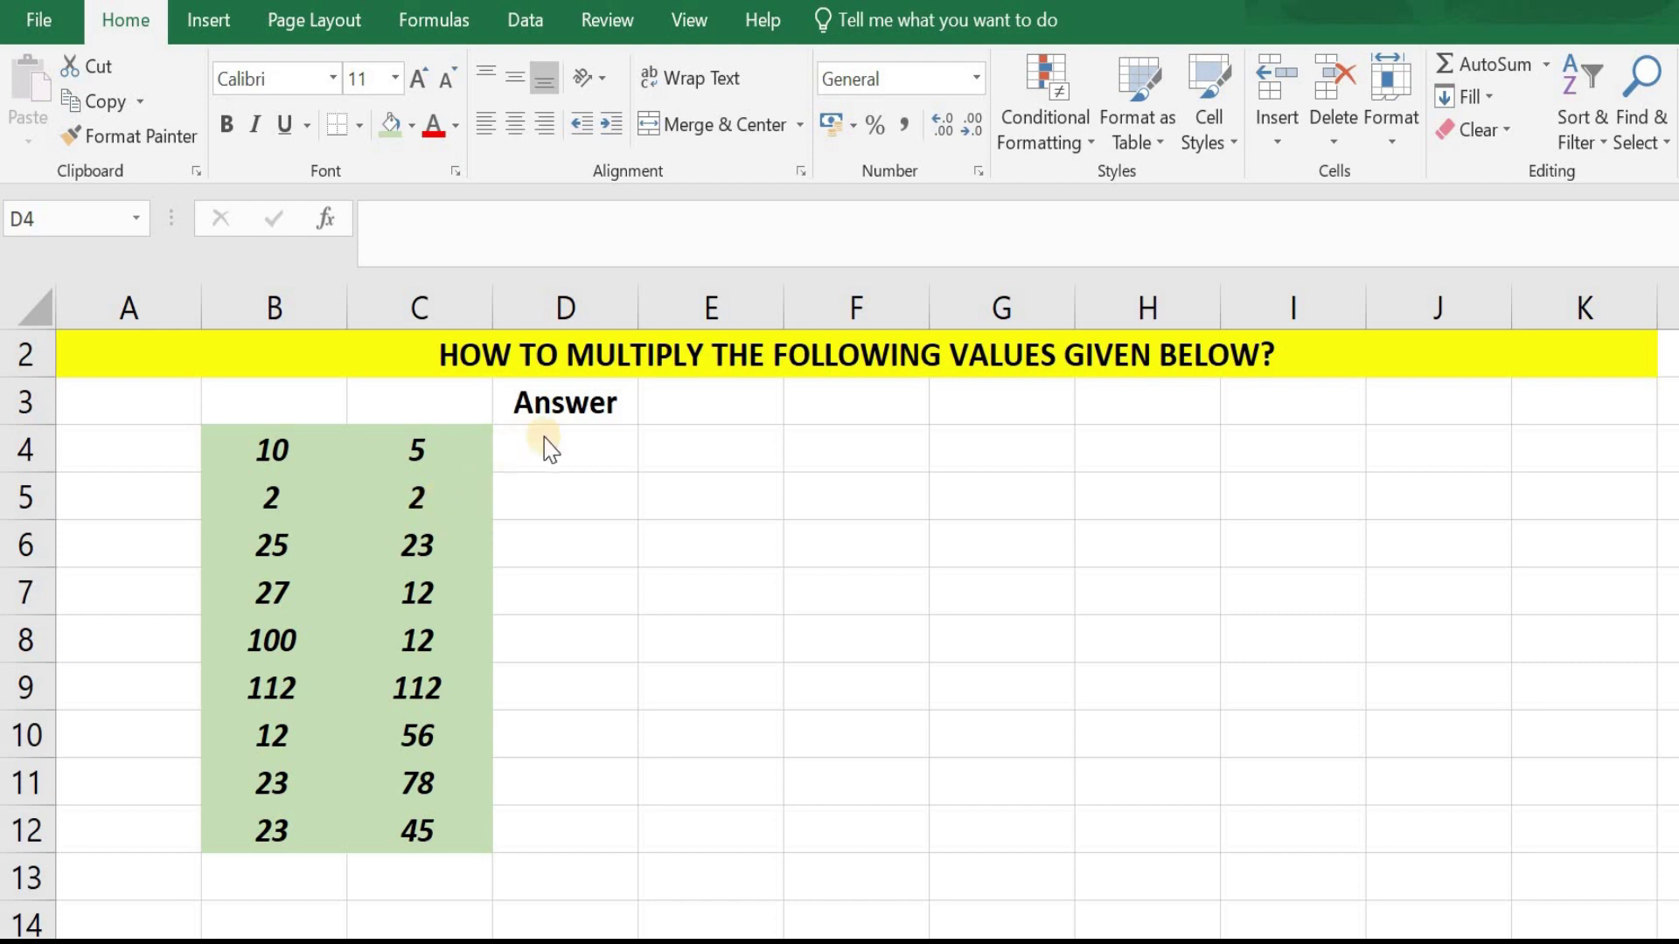
Enter the formula =B4*C4 in cell D4 of the multiplication table
mouse_move(566, 448)
left_mouse_down()
mouse_move(565, 831)
mouse_move(566, 449)
left_mouse_up()
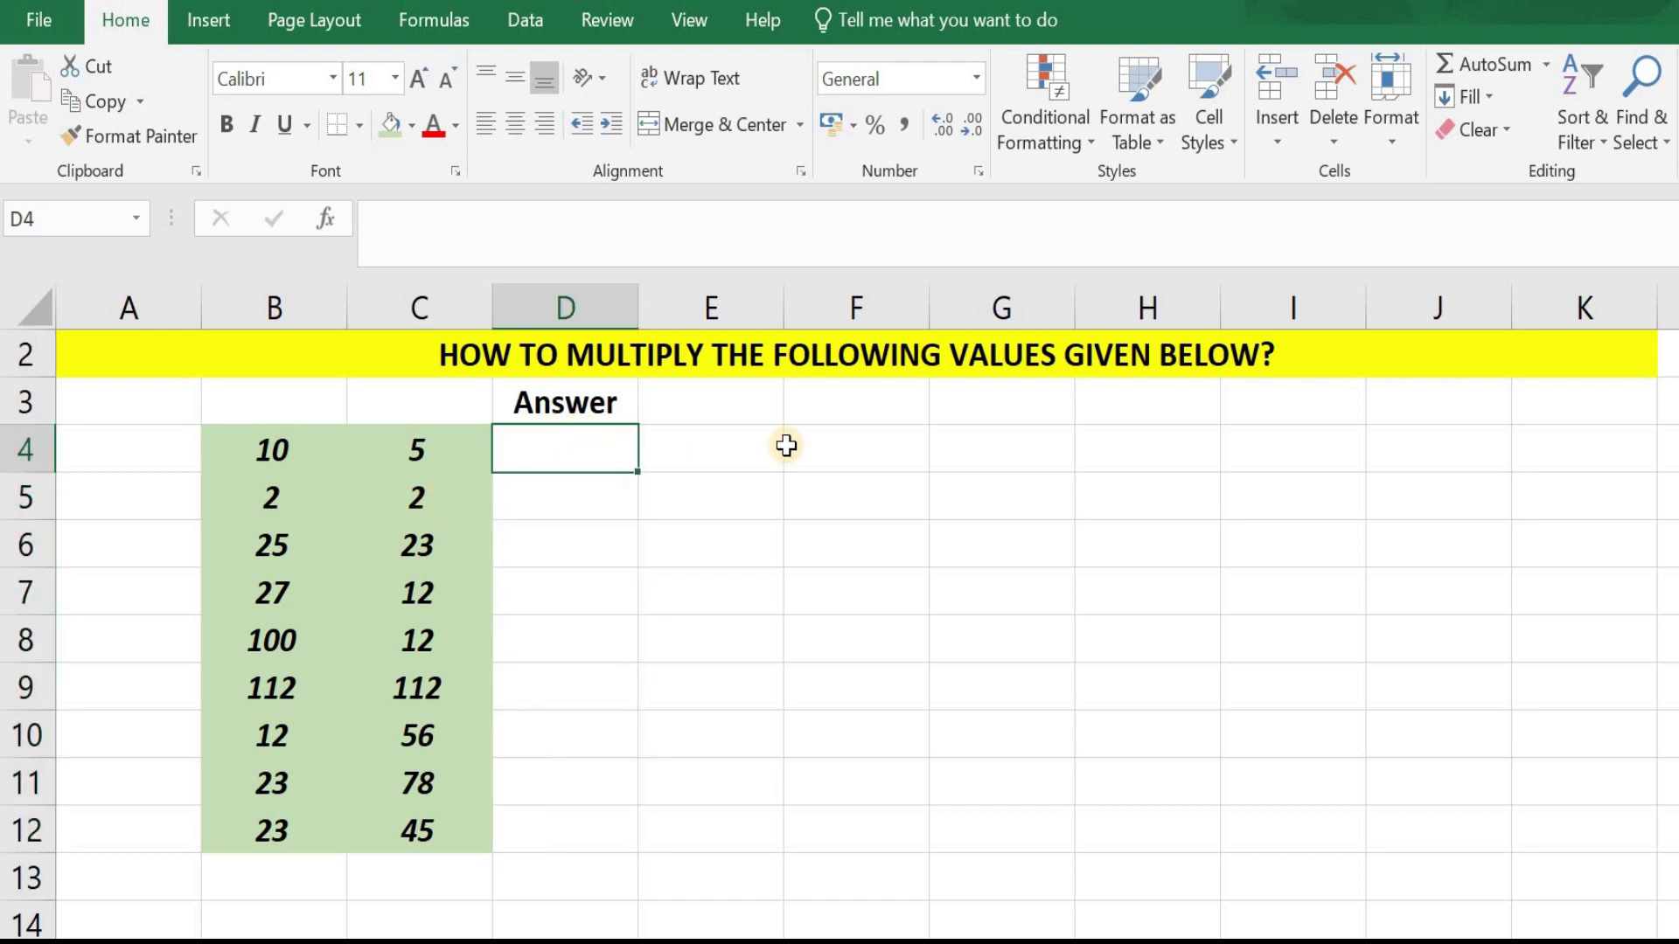
type("=")
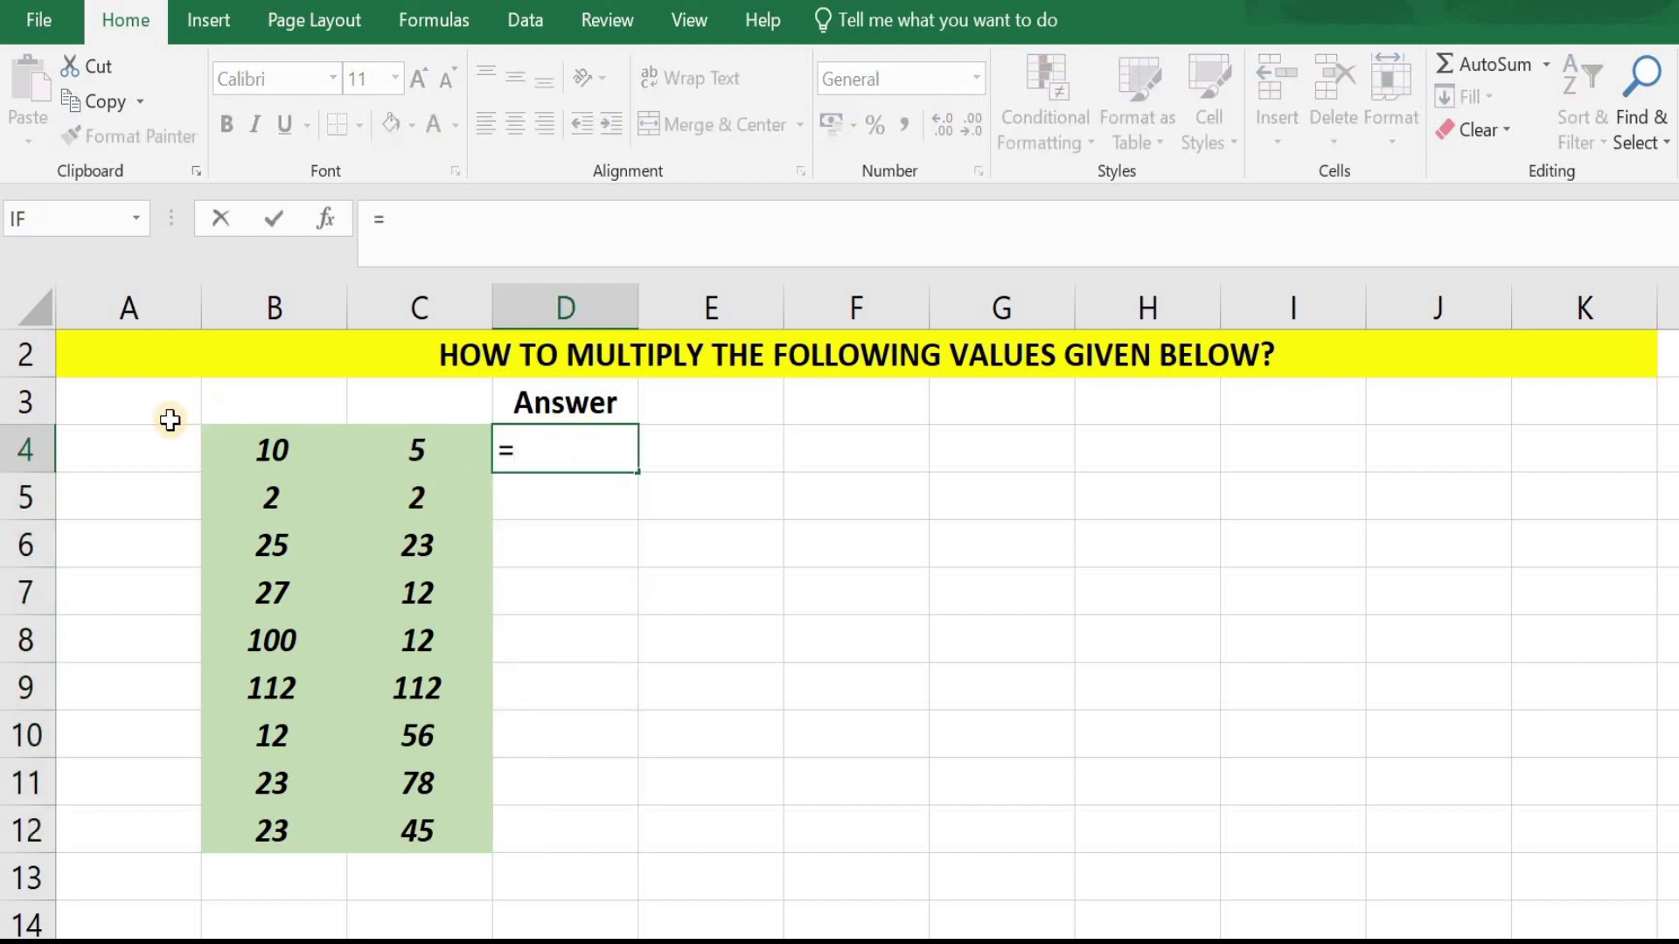
left_click(266, 451)
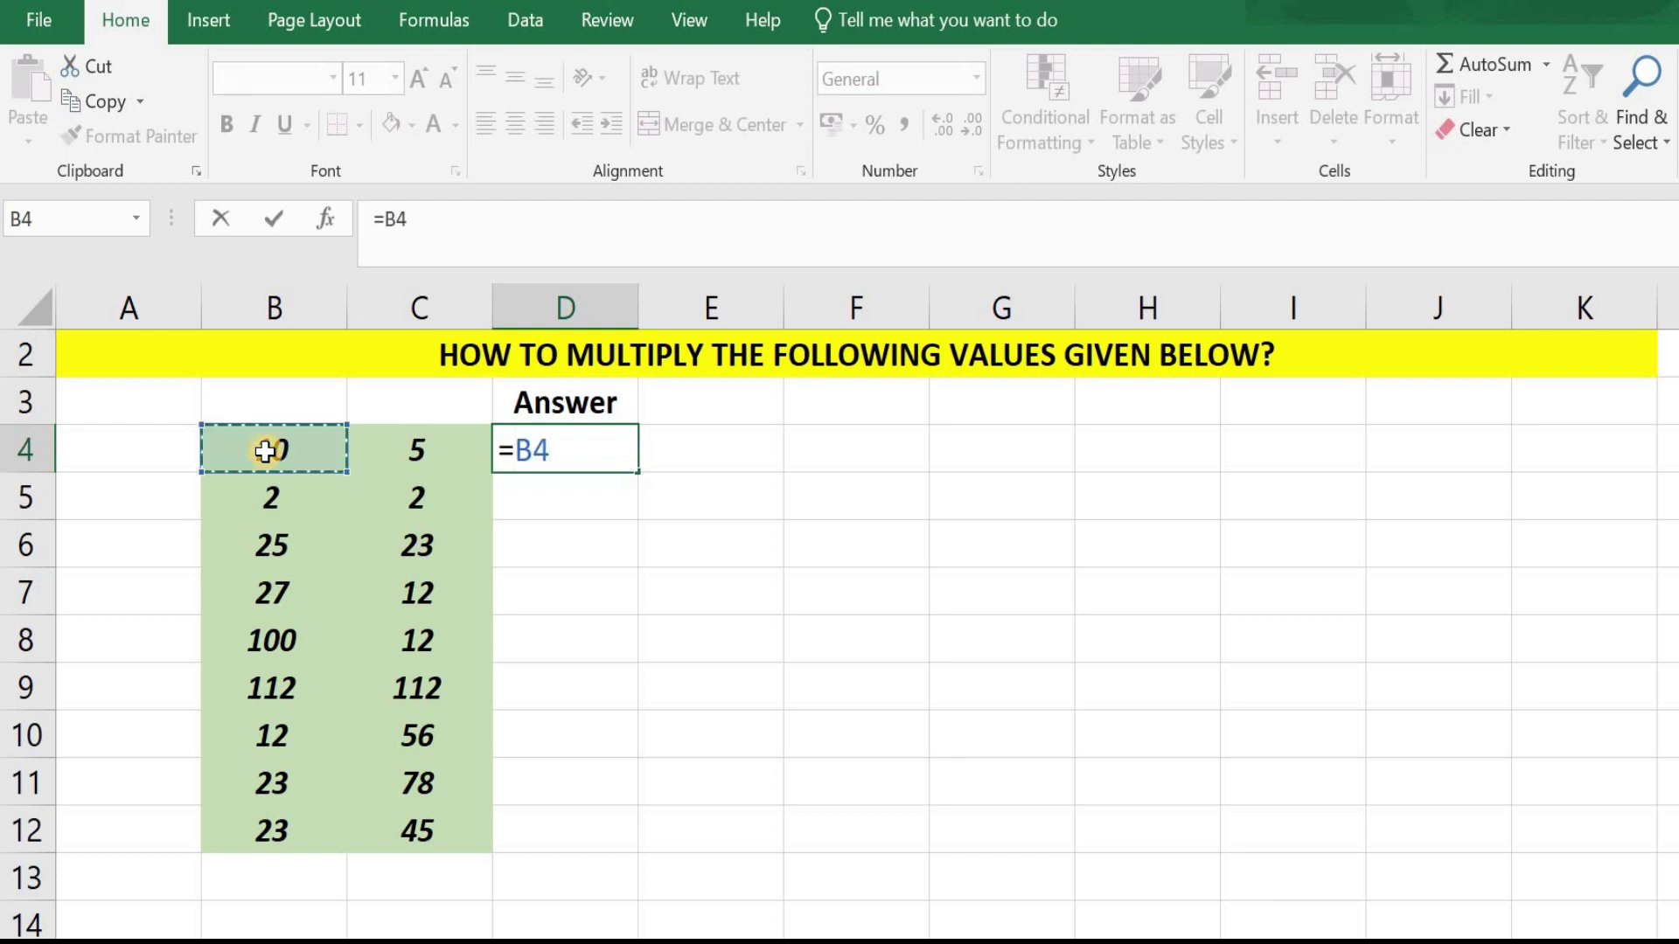
type("*")
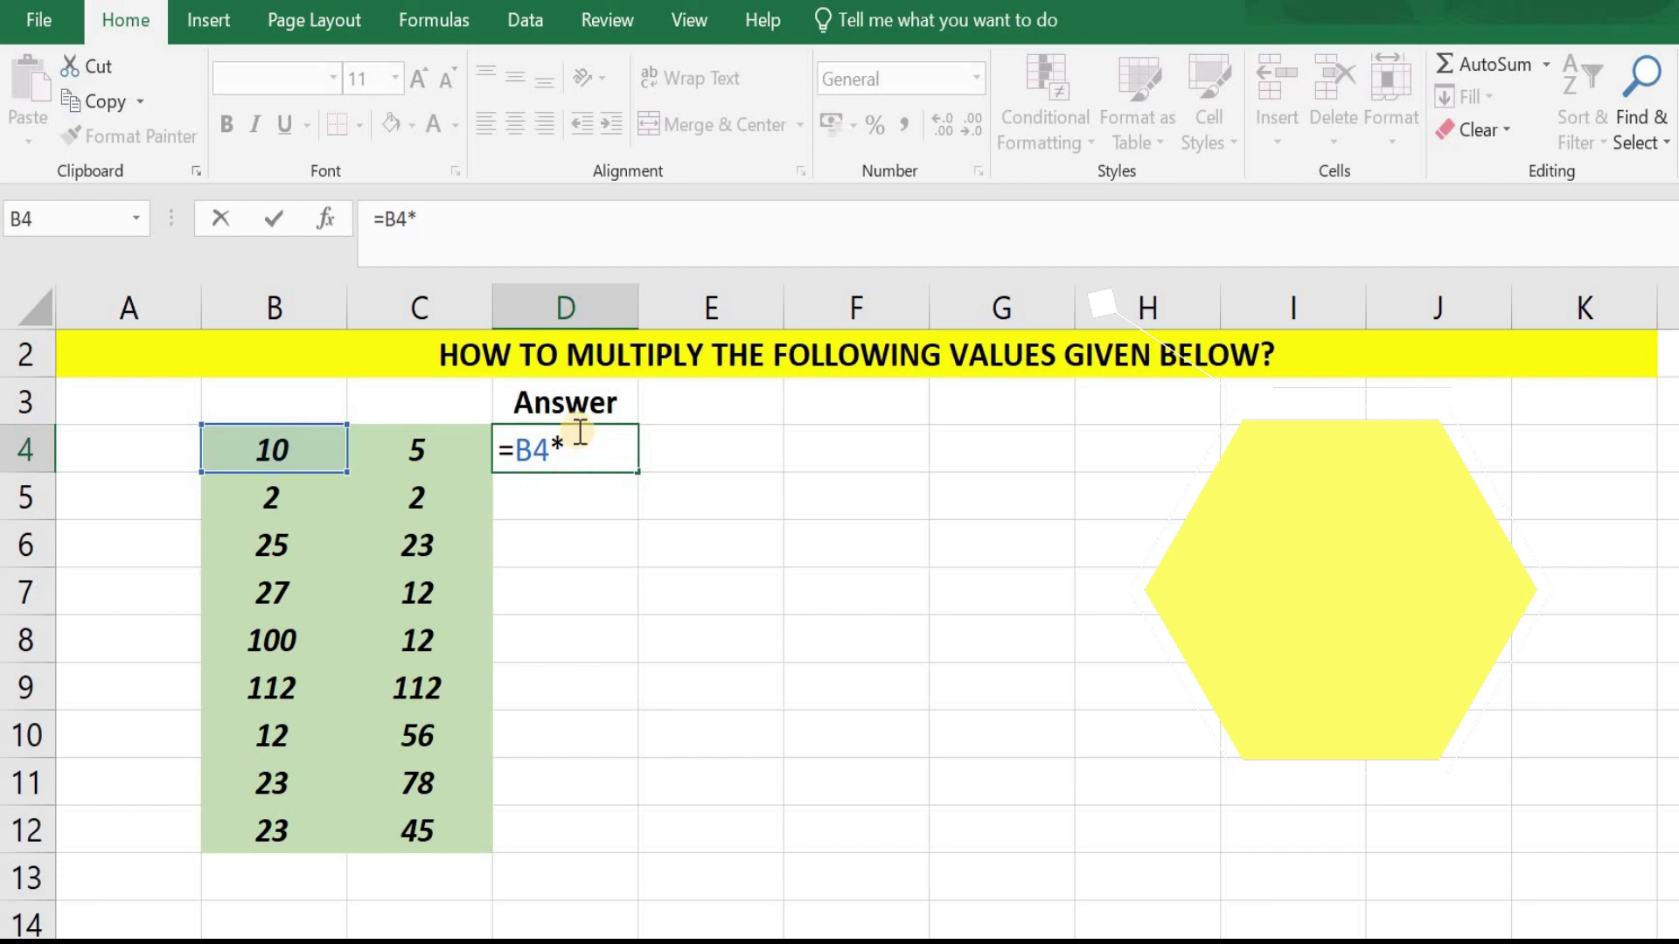
left_click(408, 454)
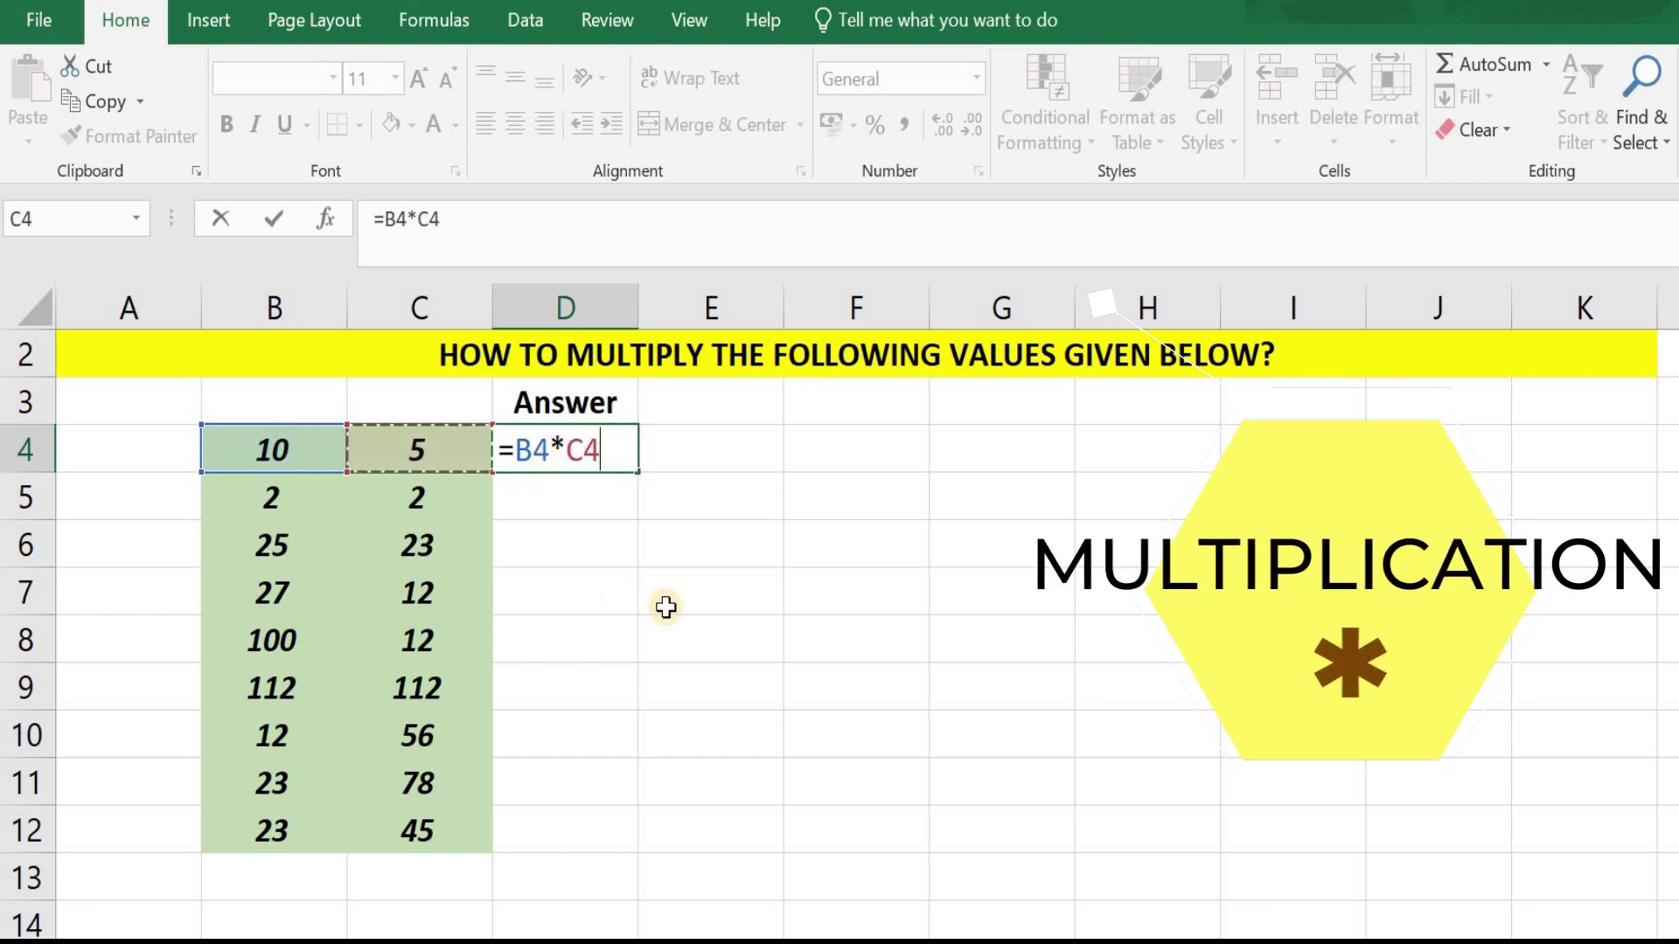
key("Return")
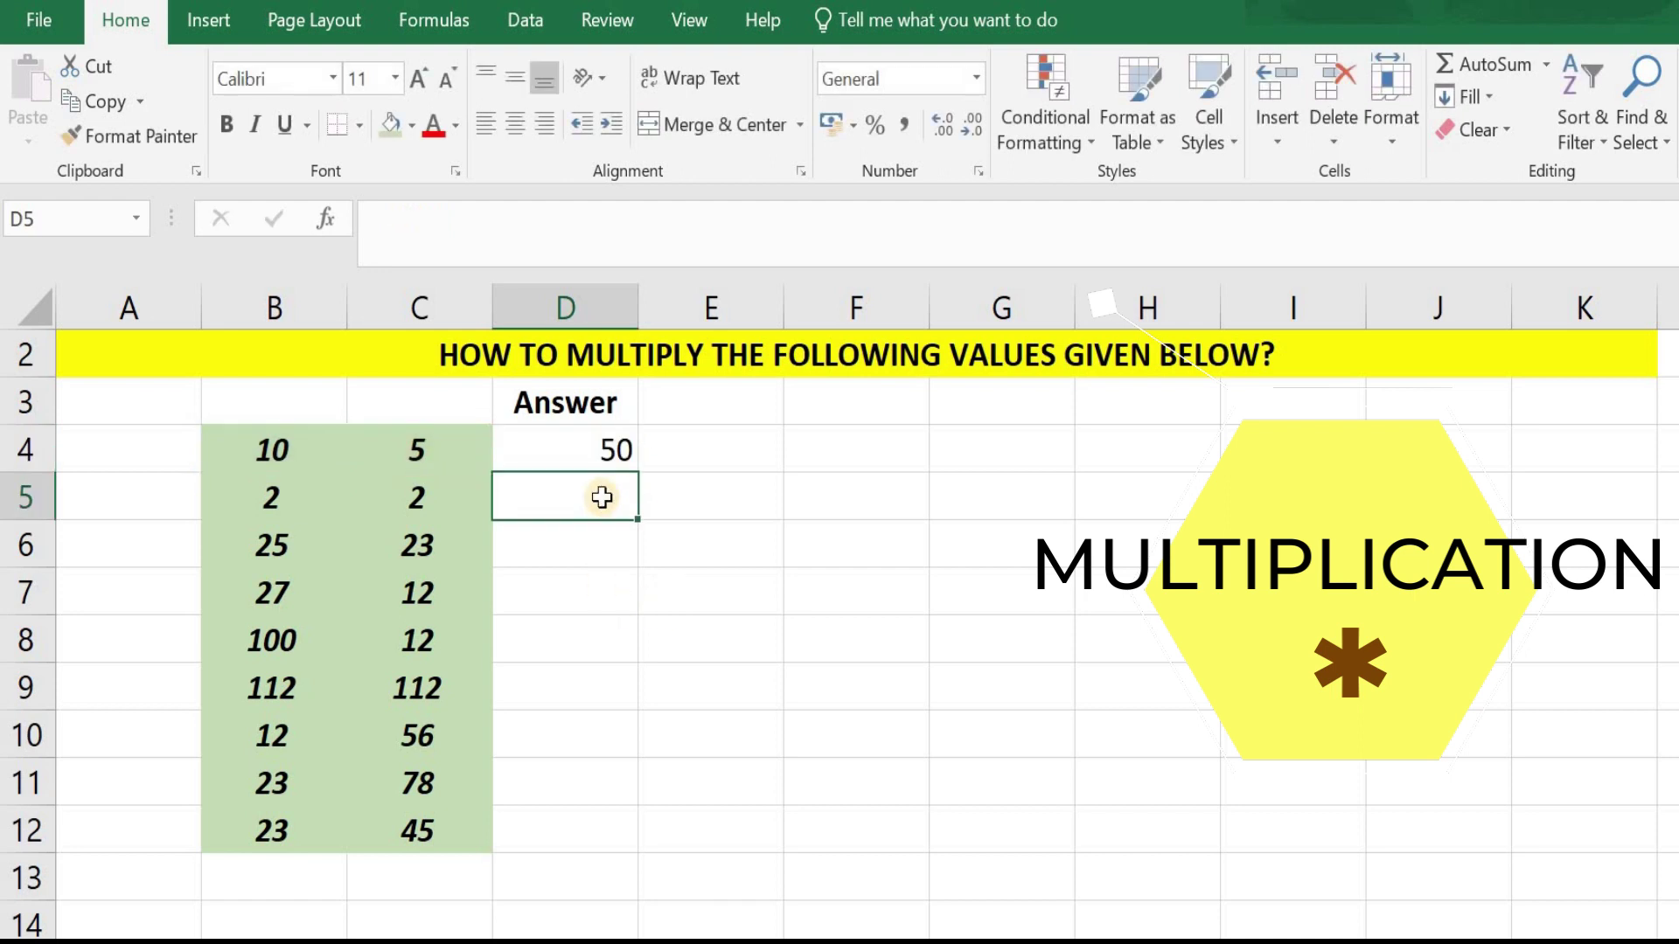
Enter the formula =B5*C5 in cell D5 and fill it down the Answer column to D12
type("=")
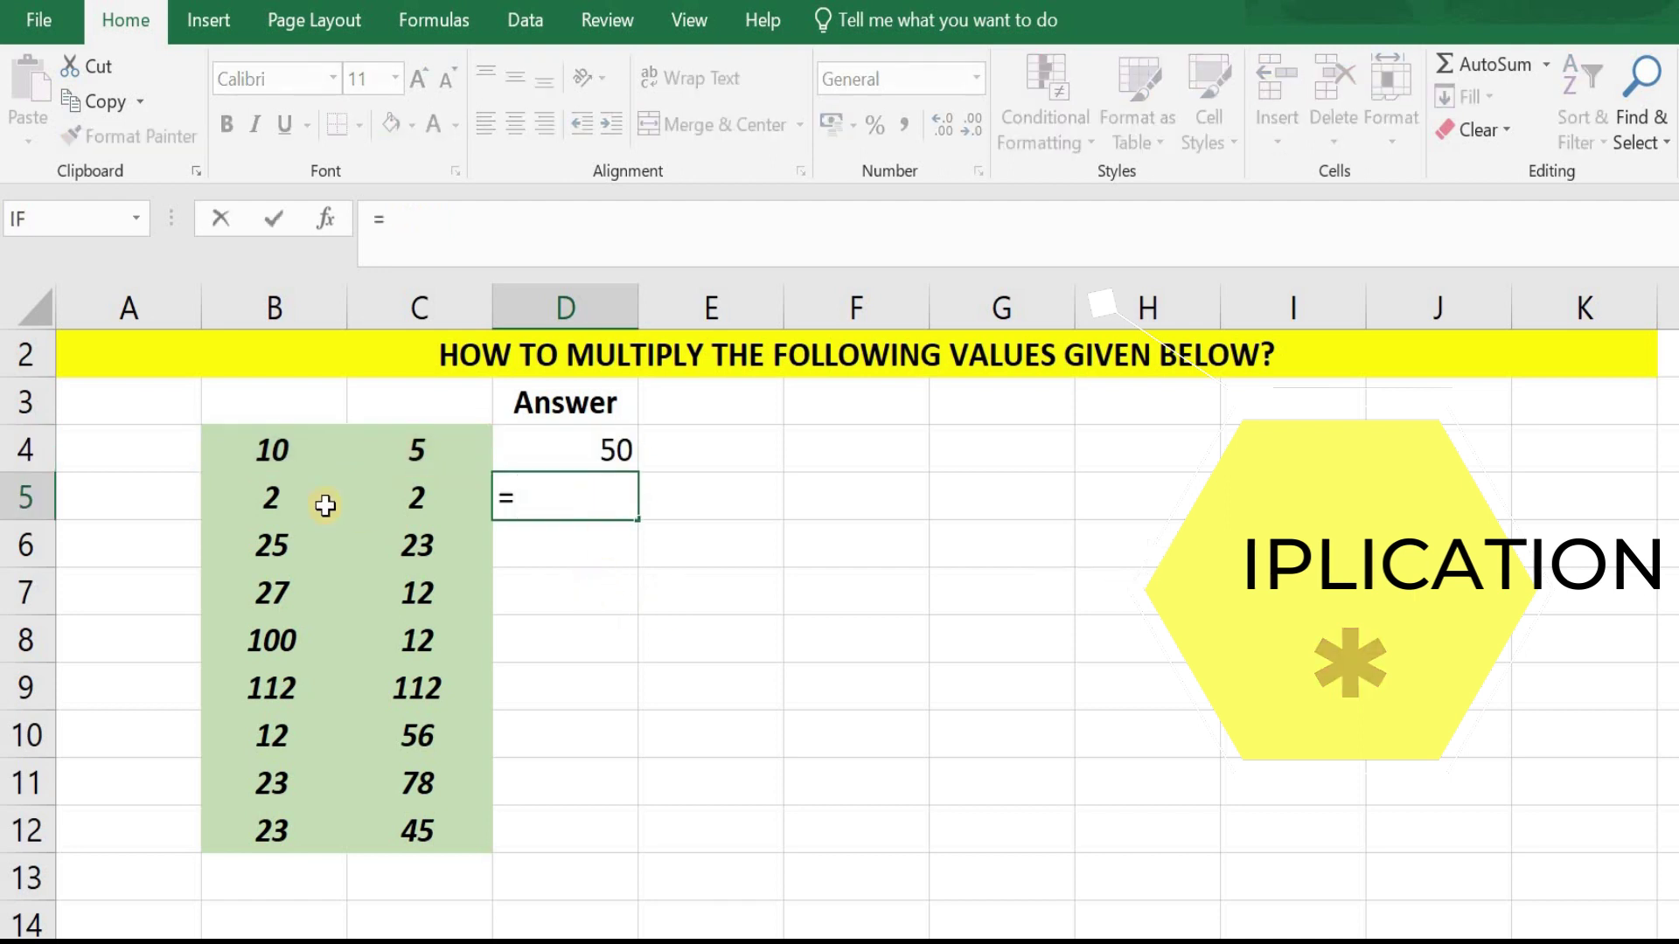
left_click(262, 490)
type("*")
left_click(379, 496)
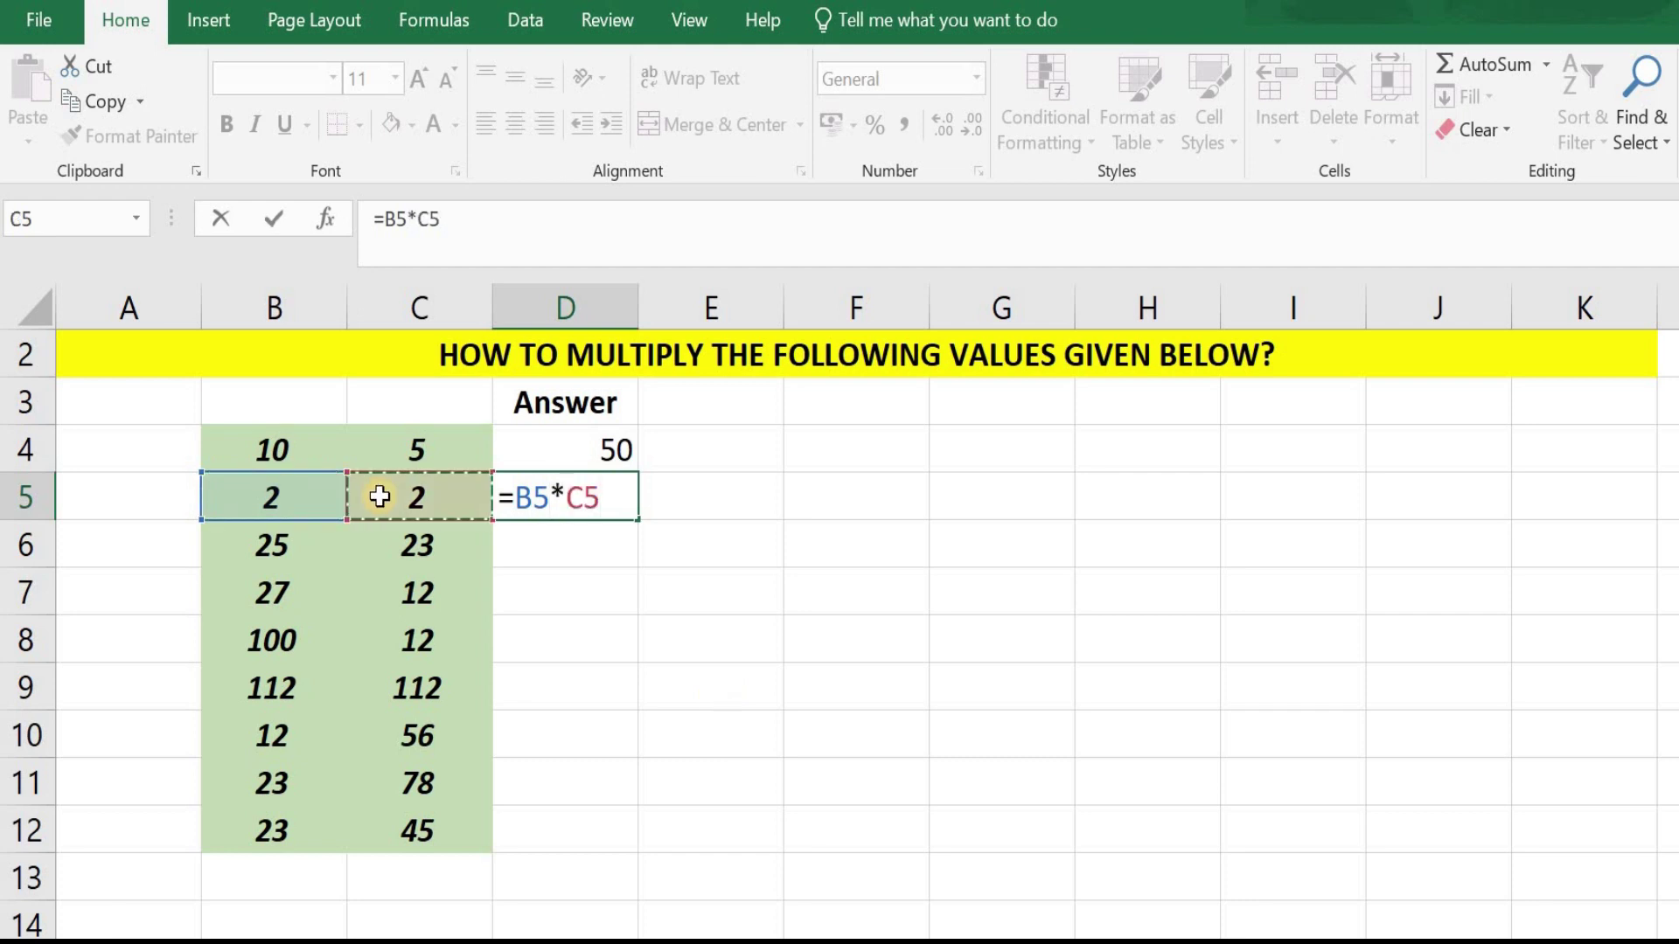
key("Return")
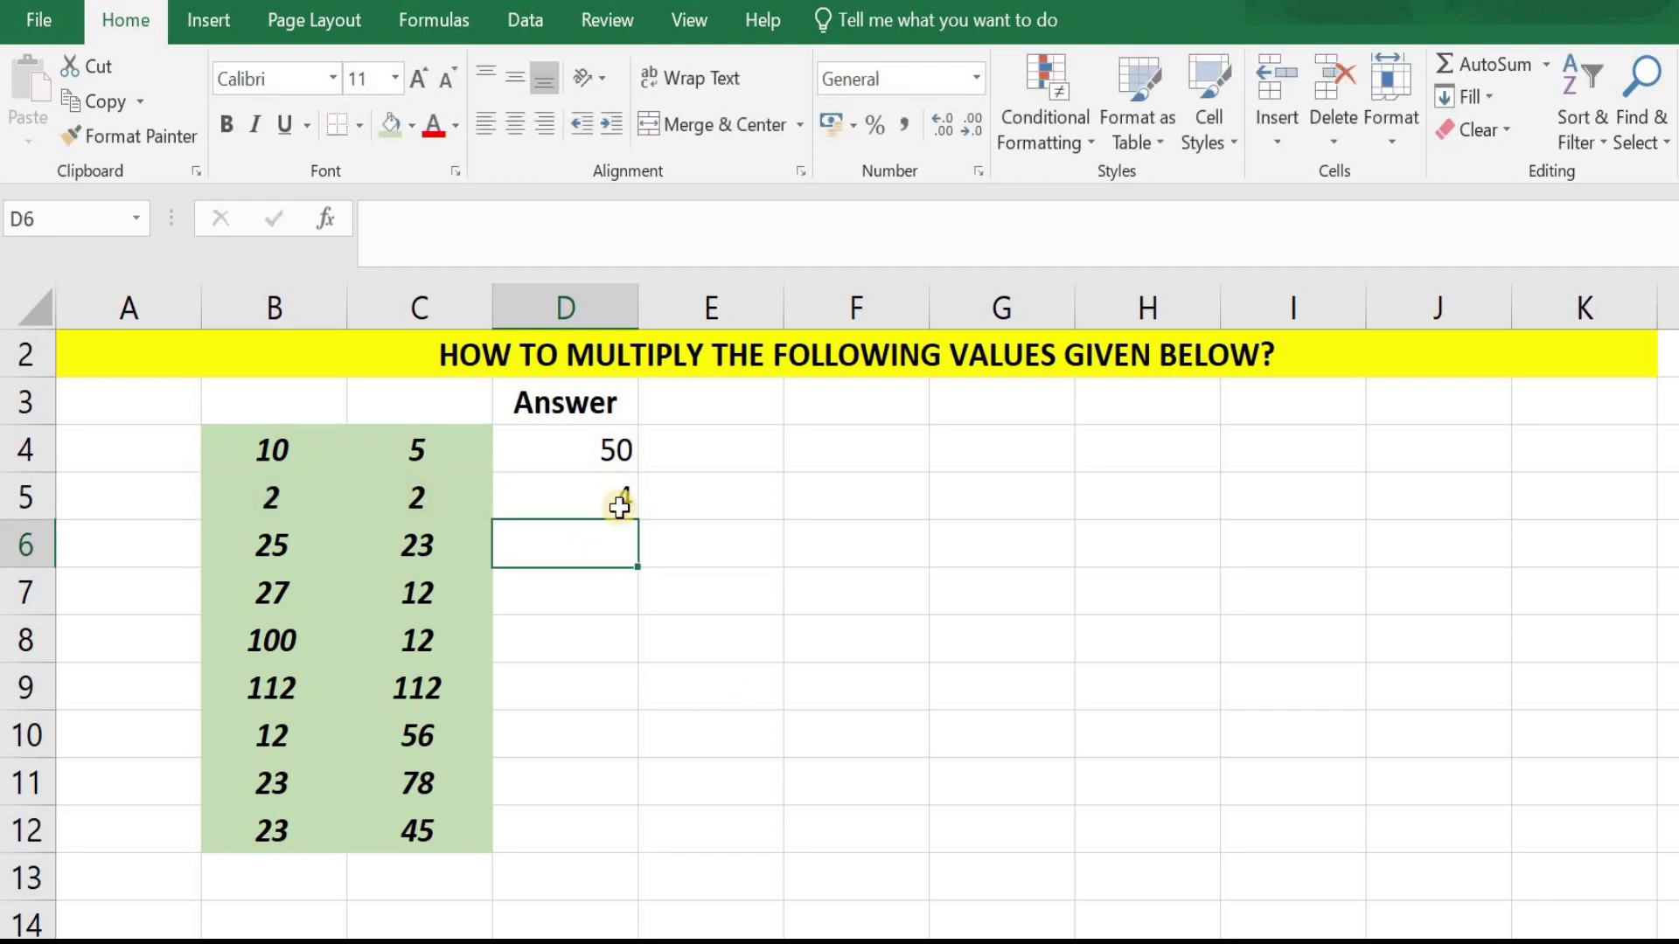
left_click(622, 505)
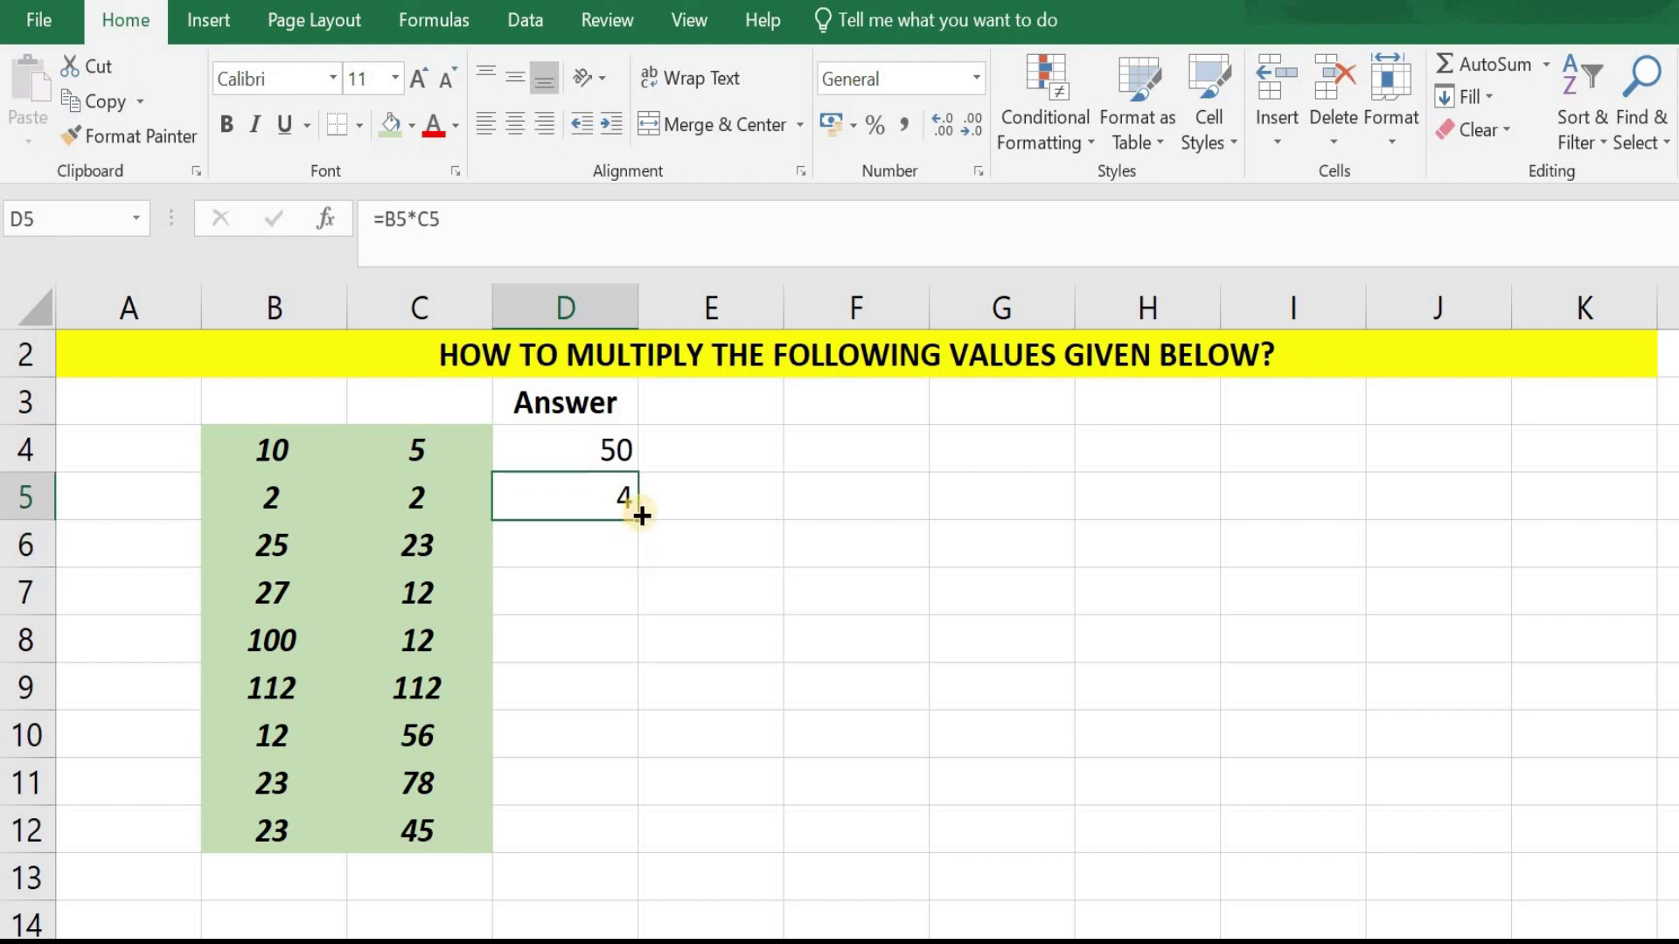
left_click_drag(641, 516, 641, 852)
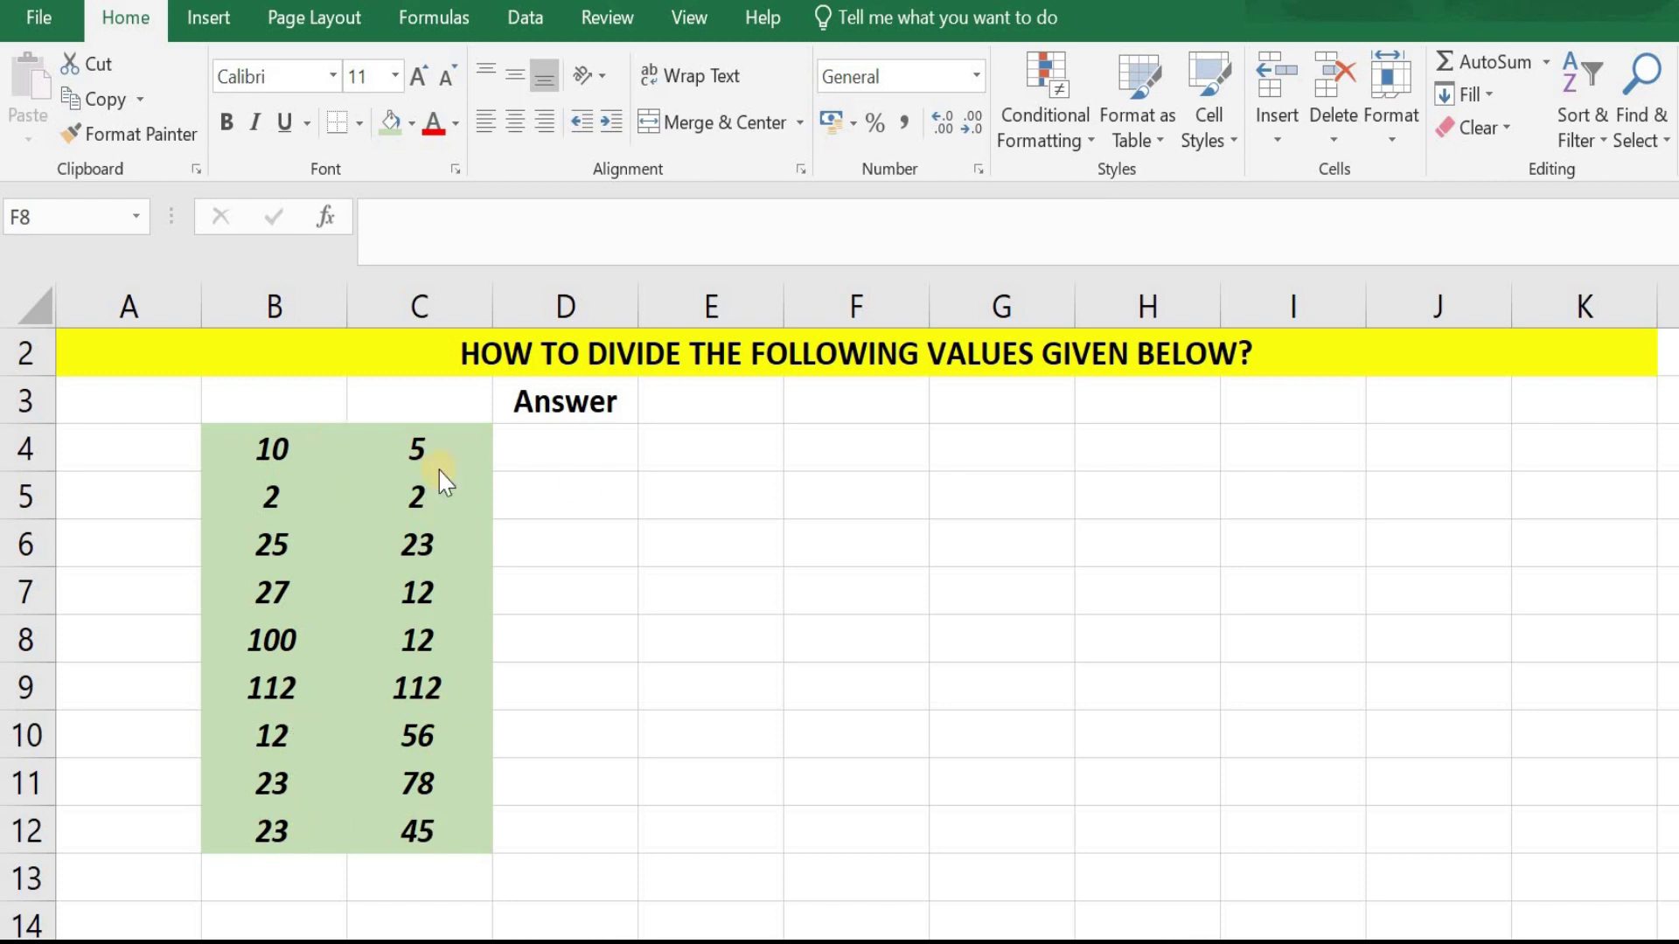
Enter the formula =B4/C4 in cell D4 of the division table and fill it down the Answer column to D12
left_click(587, 438)
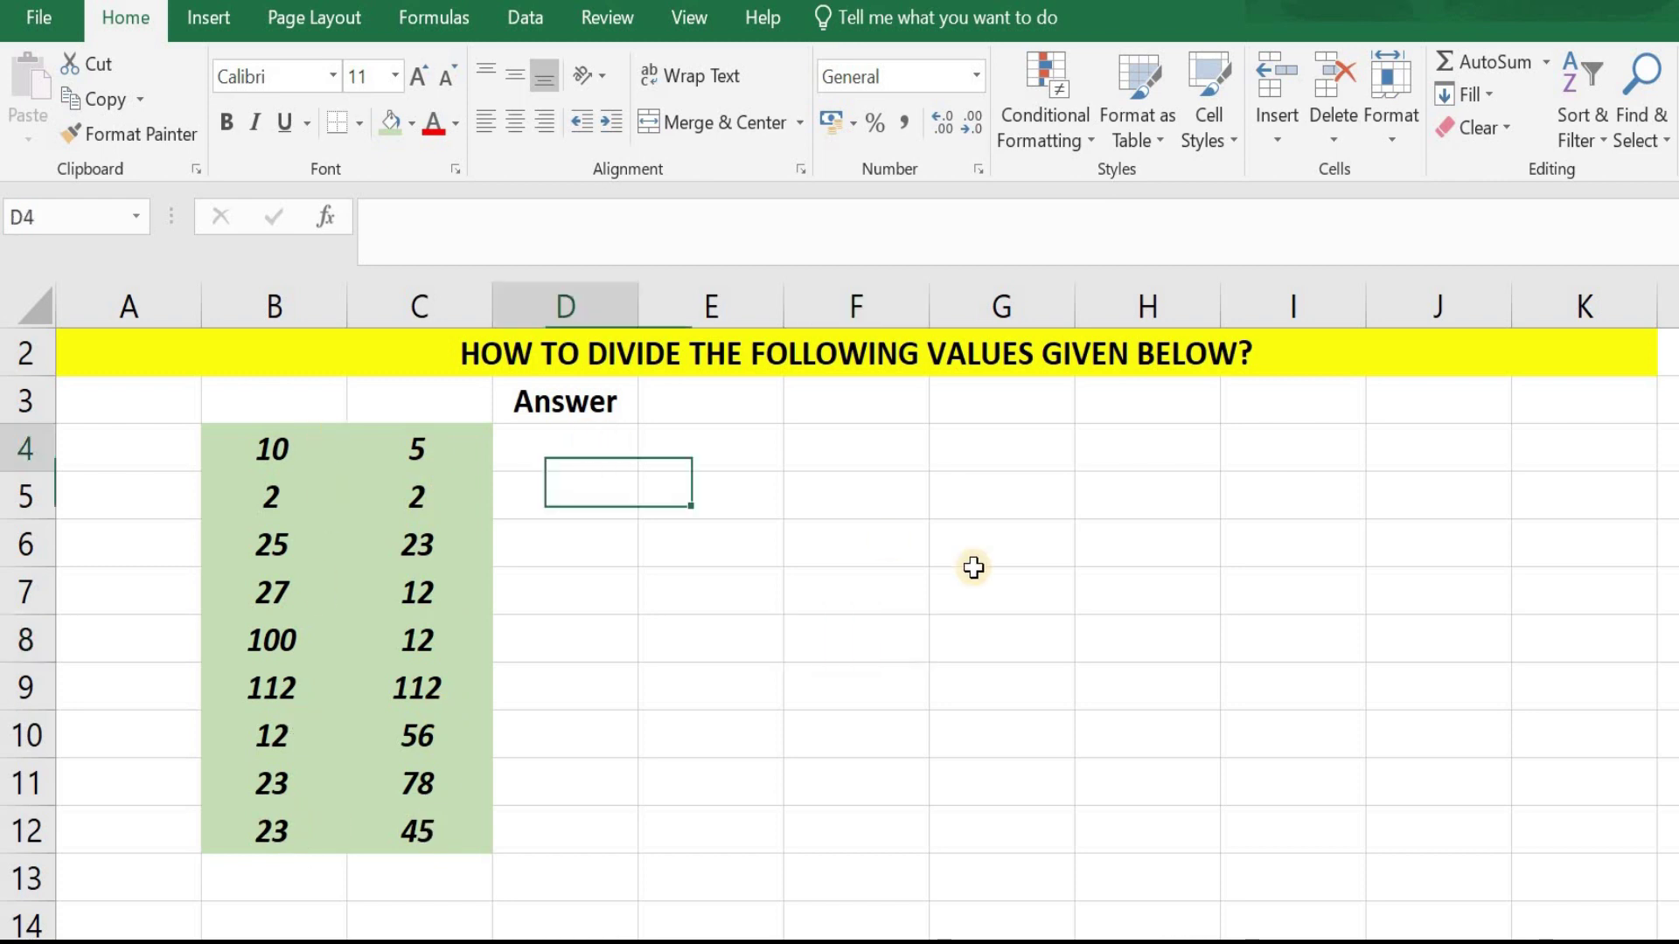
type("=")
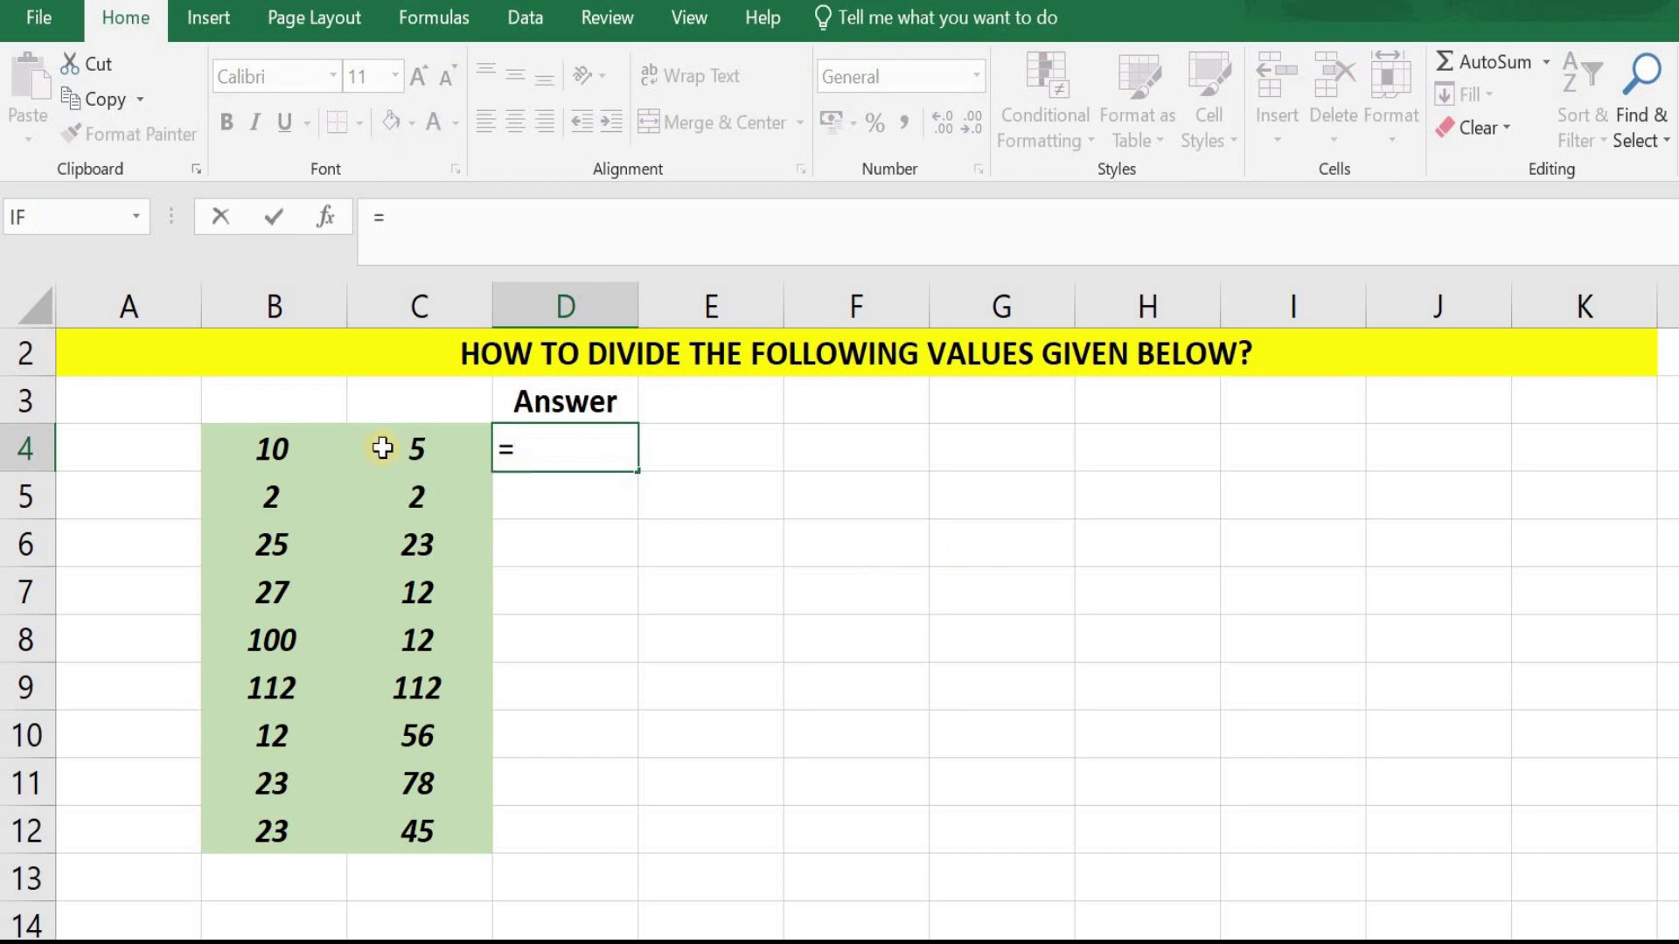
left_click(276, 443)
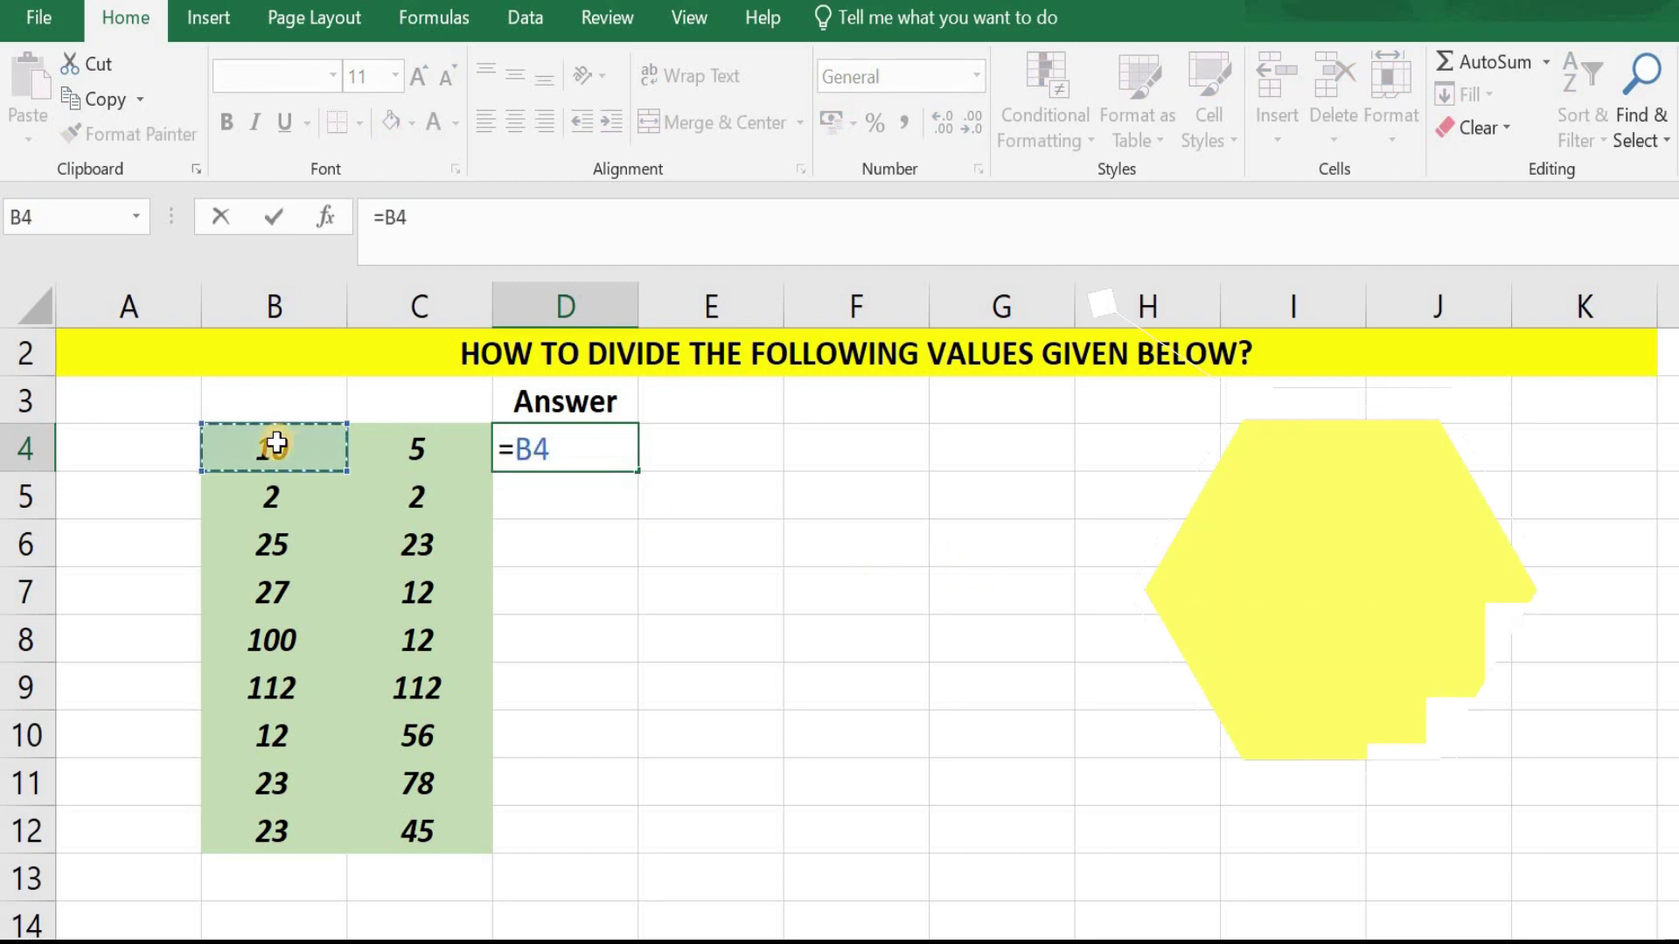
type("/")
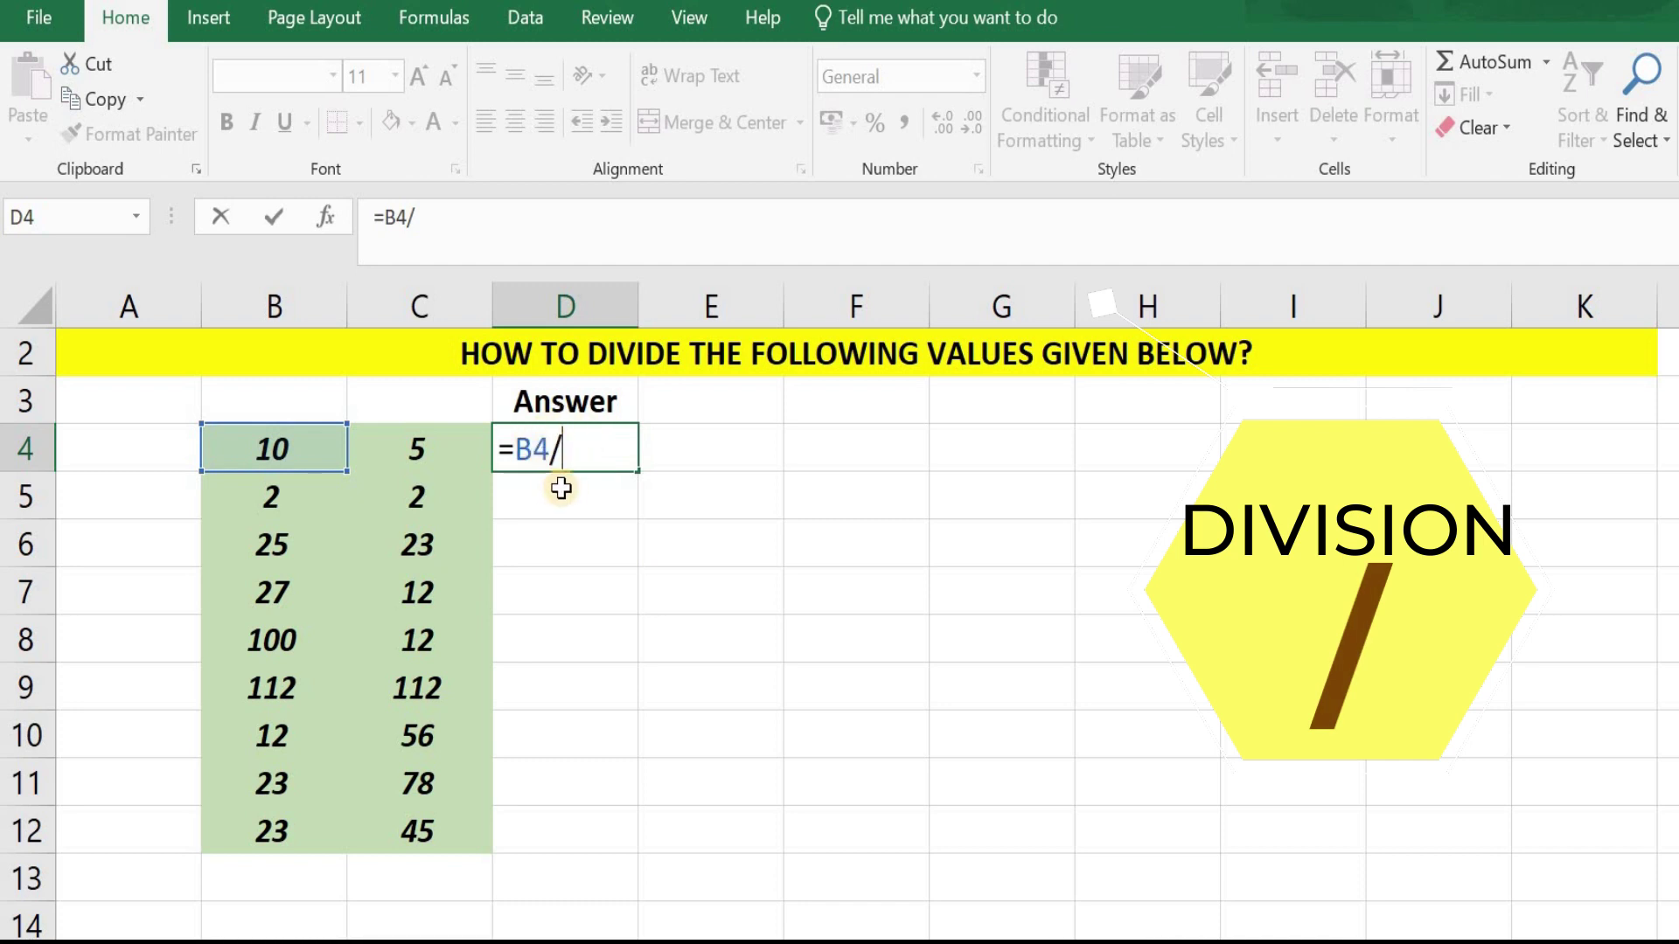
left_click(436, 458)
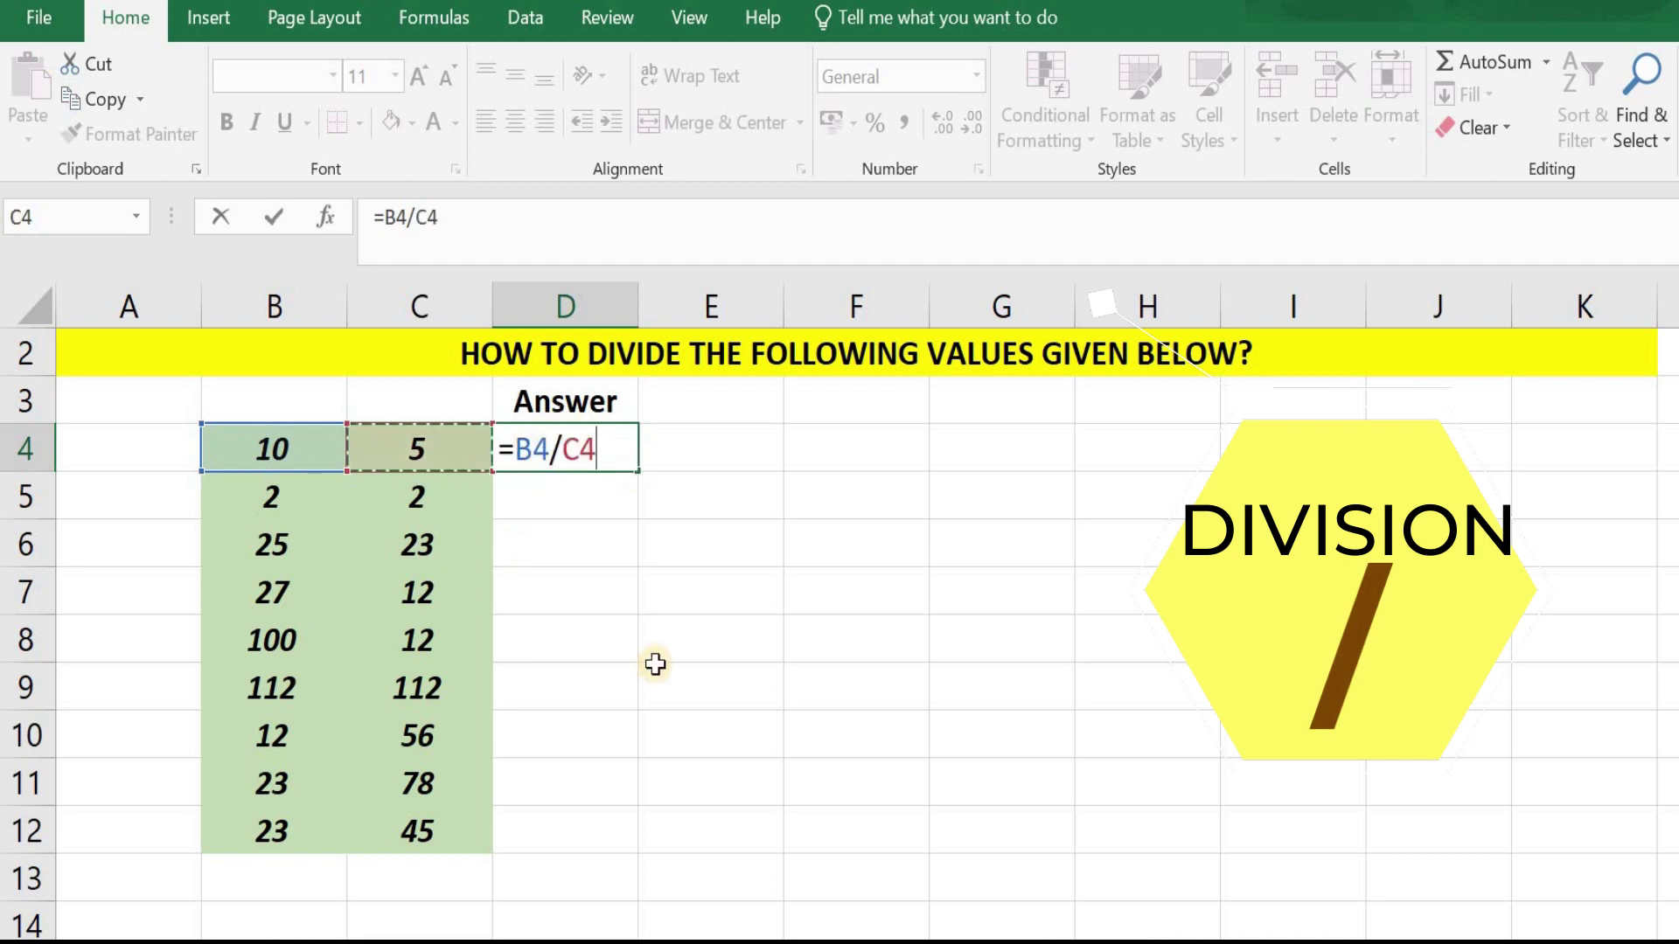
key("Return")
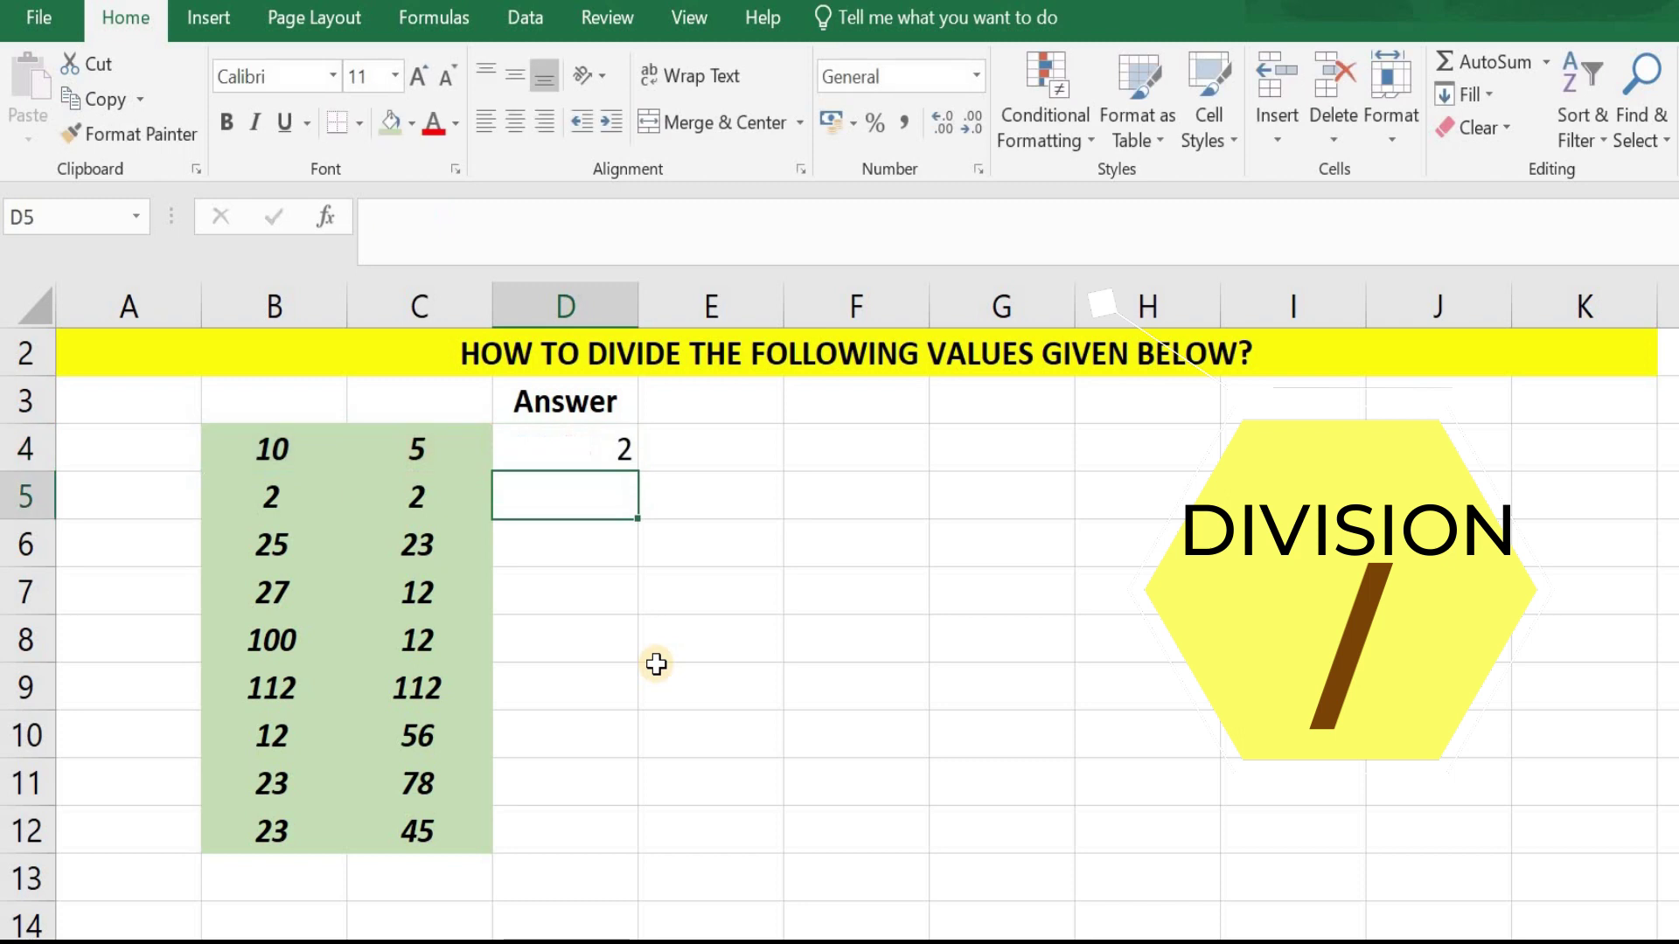
left_click(610, 440)
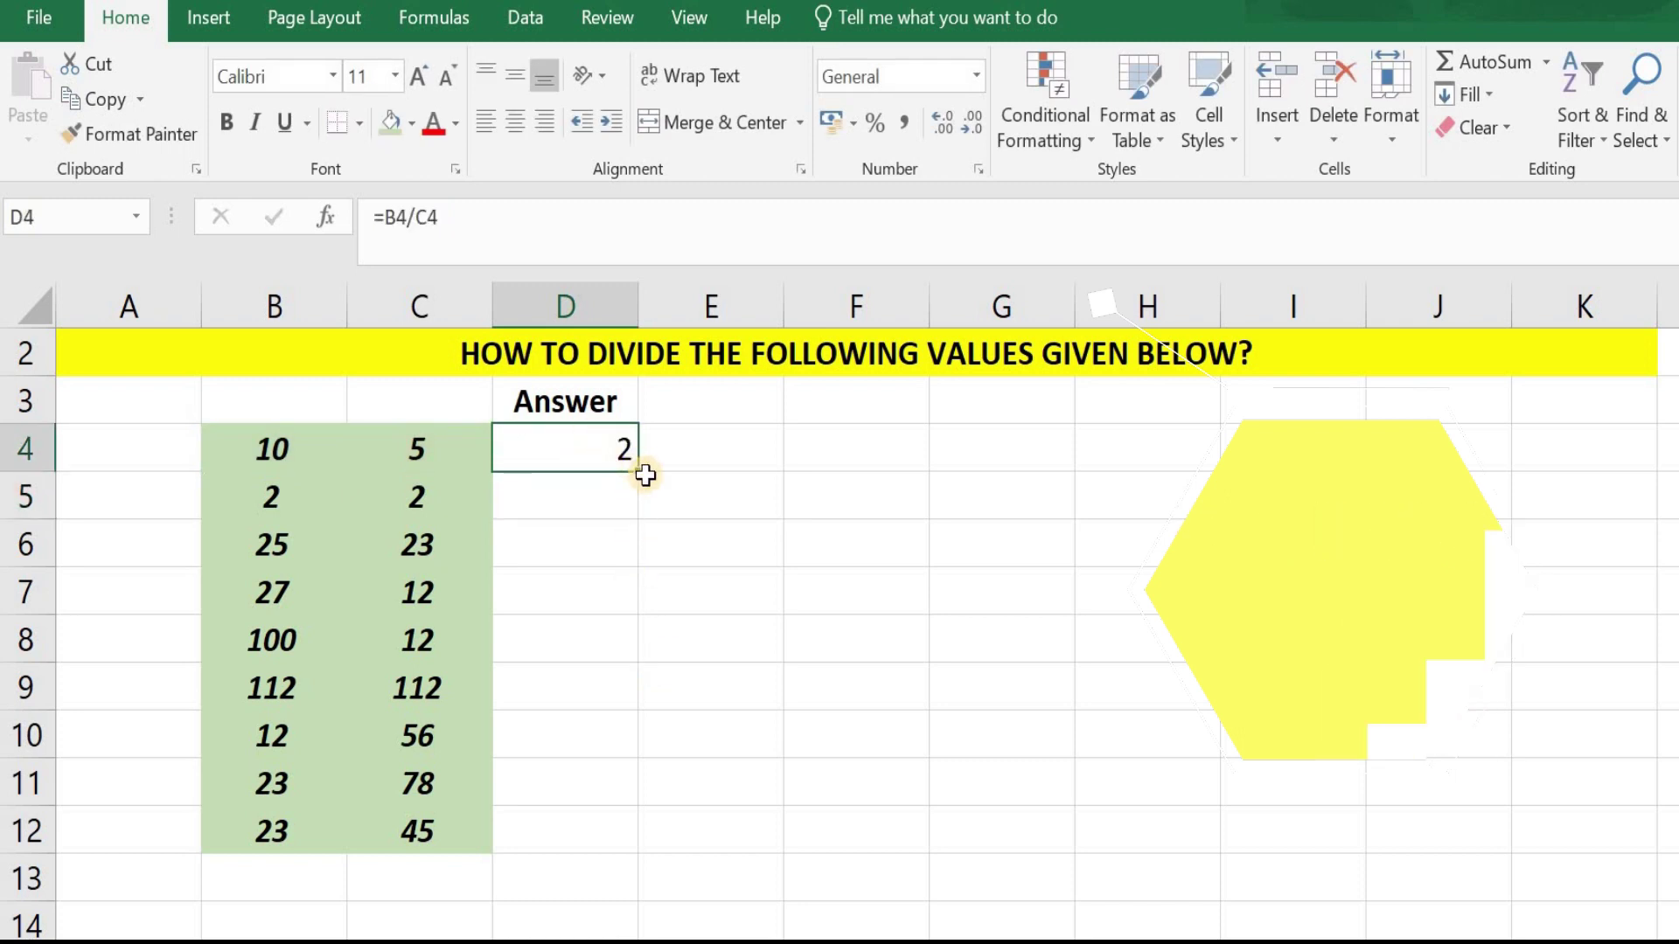
left_click_drag(641, 475, 635, 844)
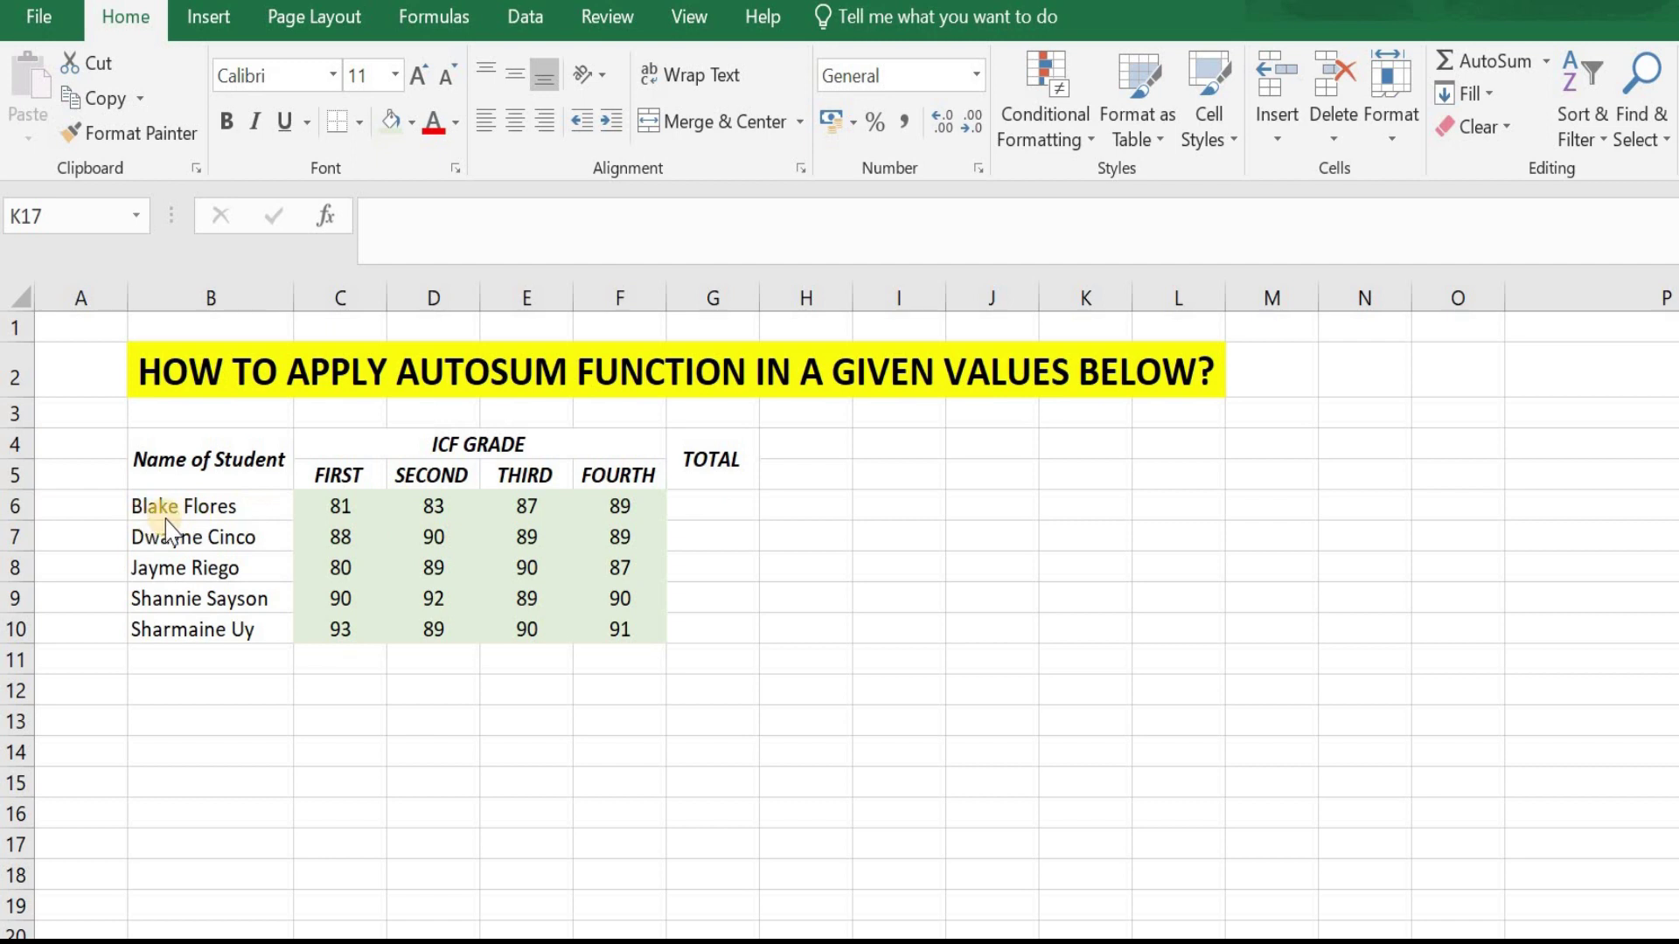
Total the first student's four grades in cell G6 using the AutoSum Sum function over C6:F6
left_click(710, 507)
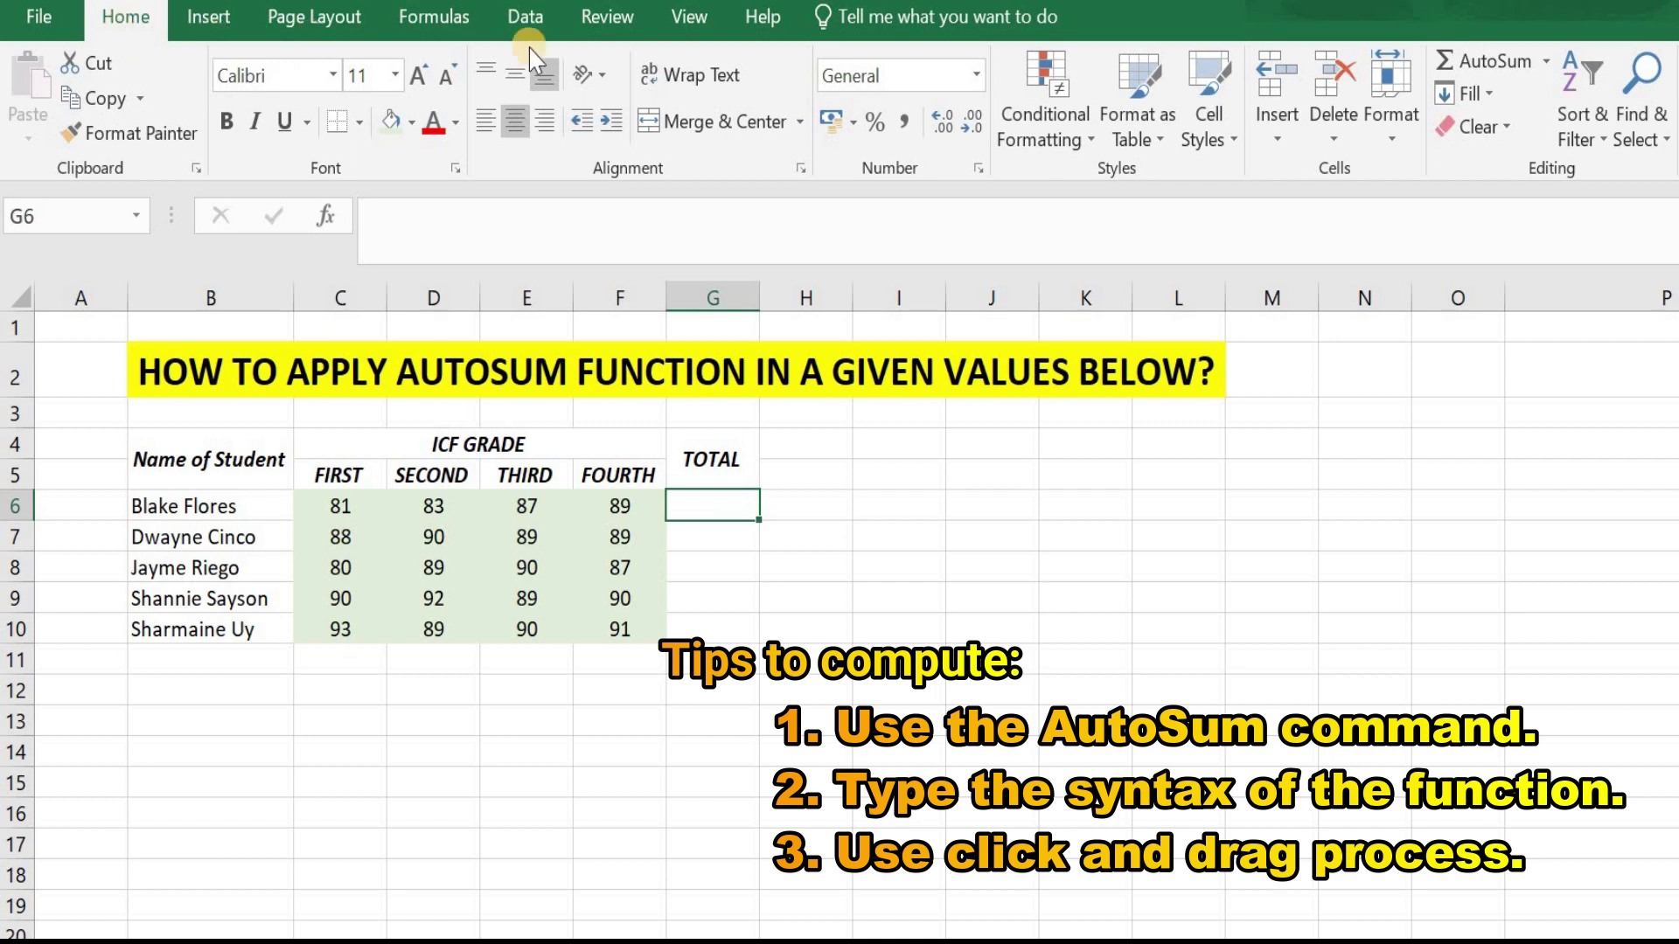
left_click(1550, 65)
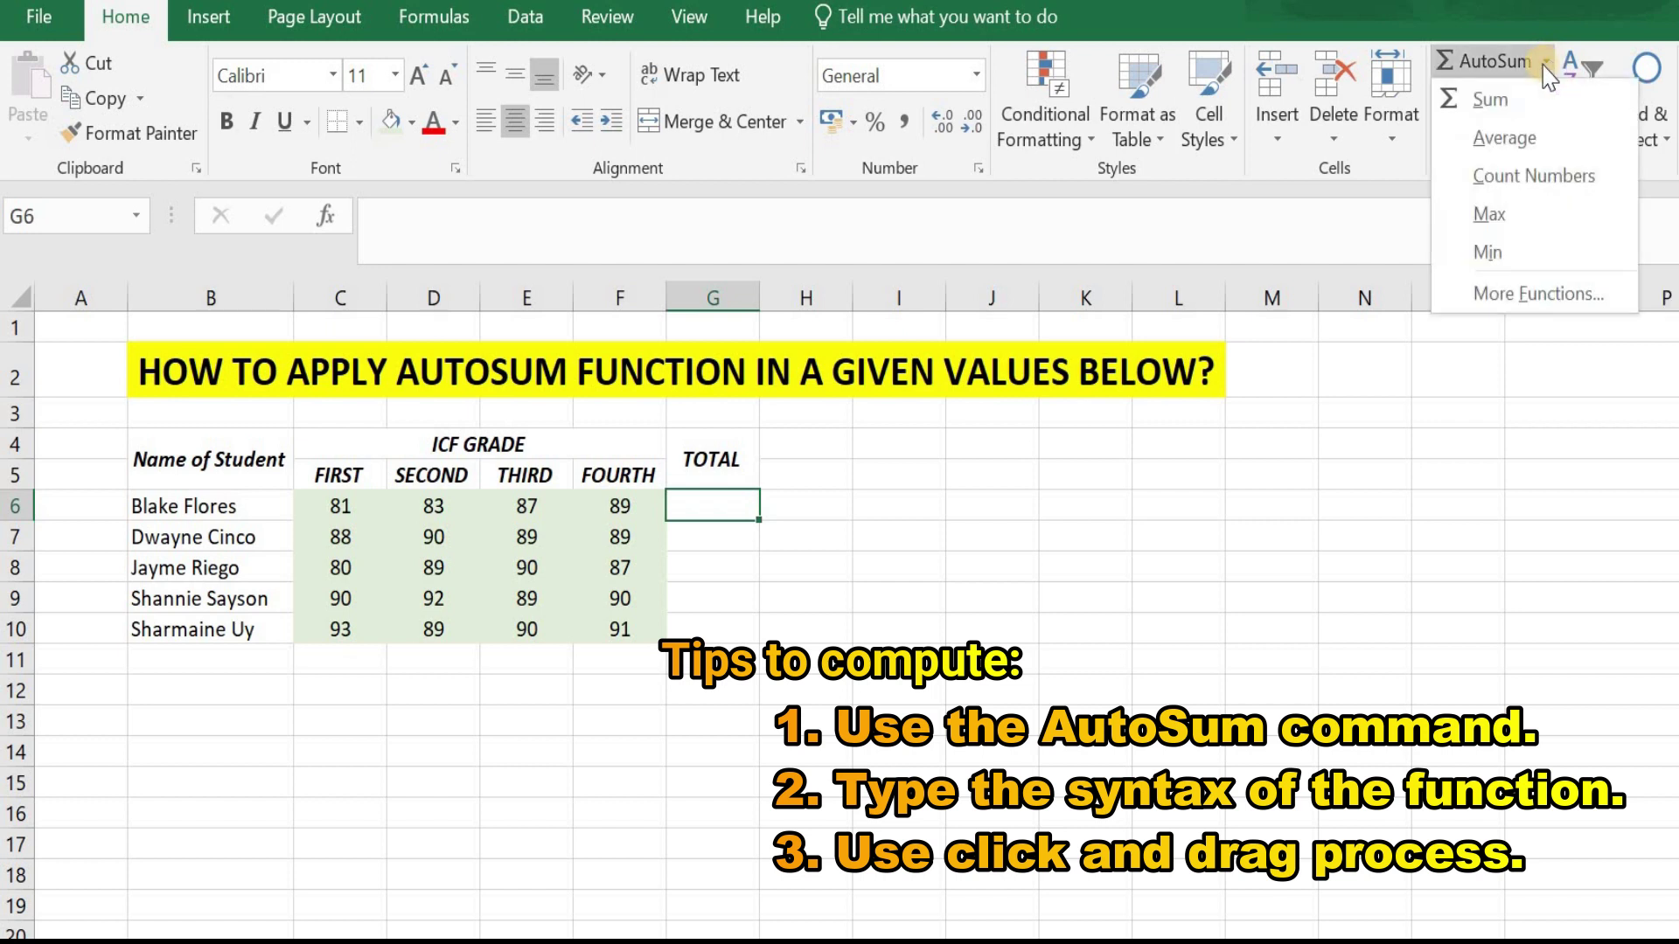
left_click(1492, 103)
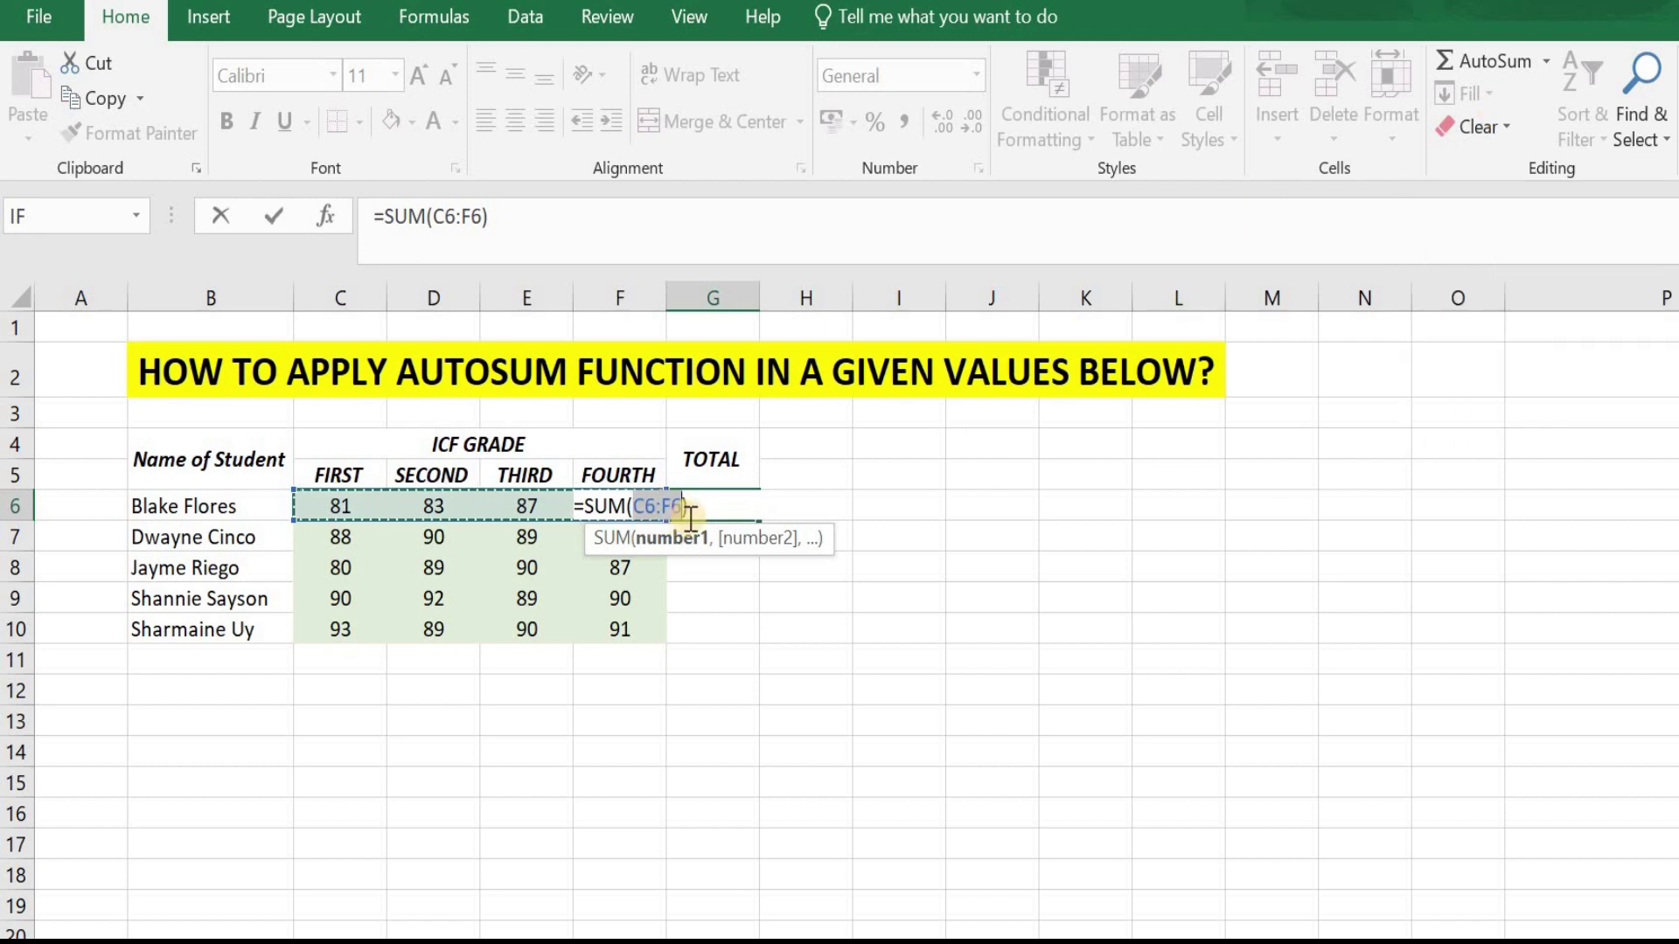
left_click(497, 219)
left_click_drag(376, 218, 330, 216)
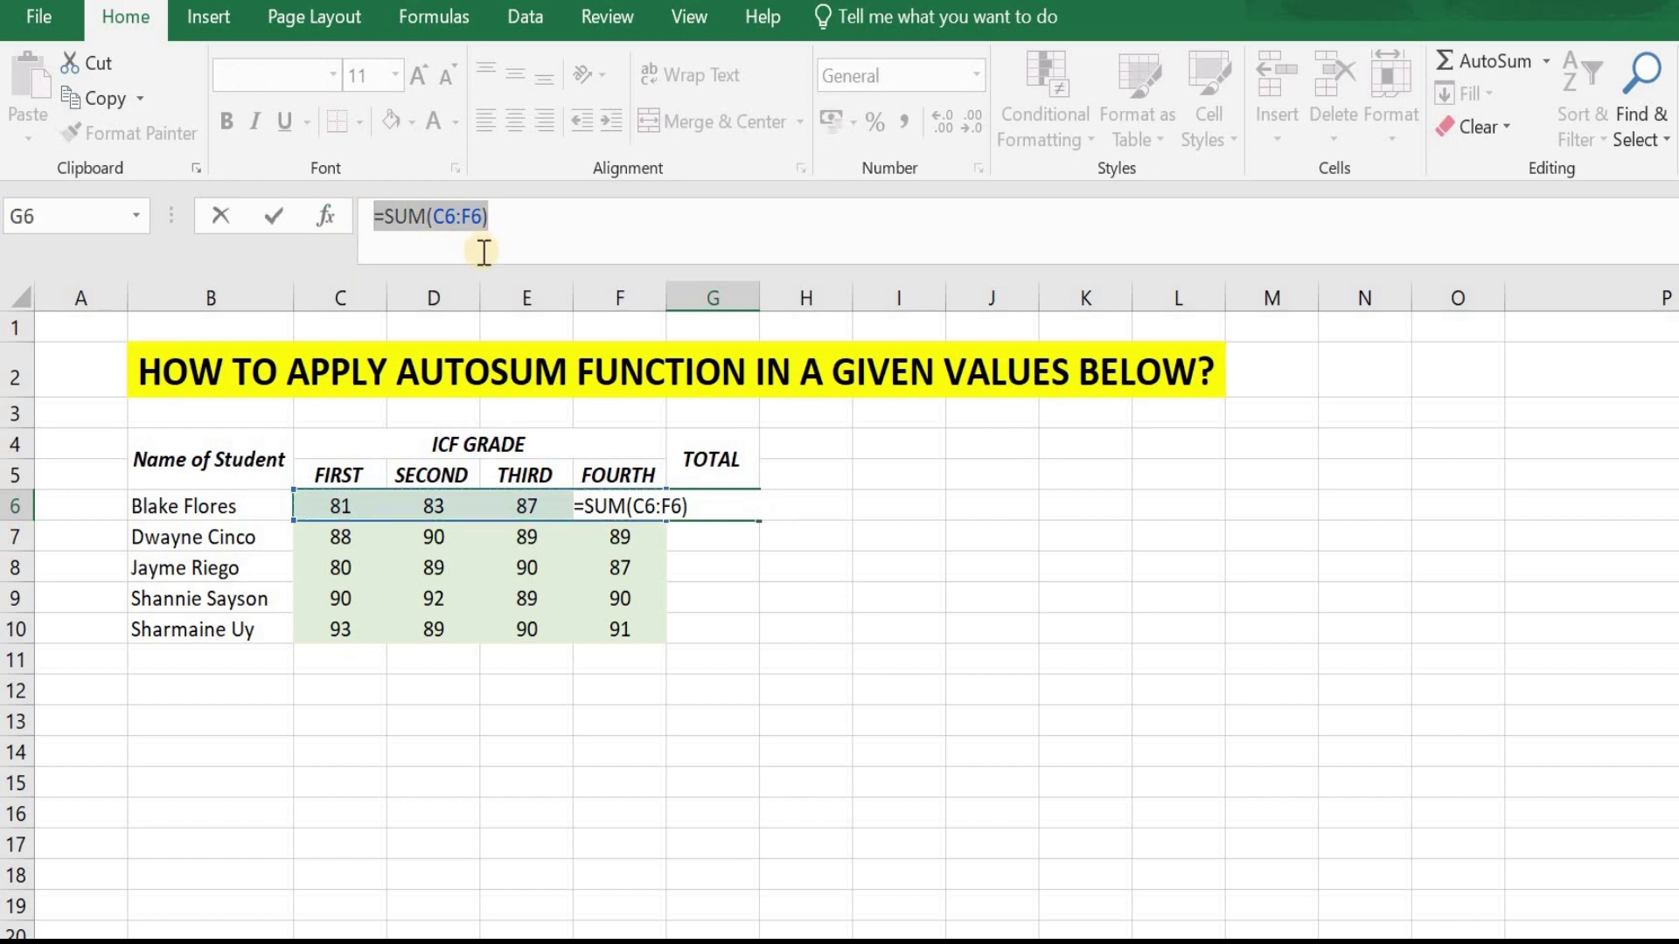
key("Return")
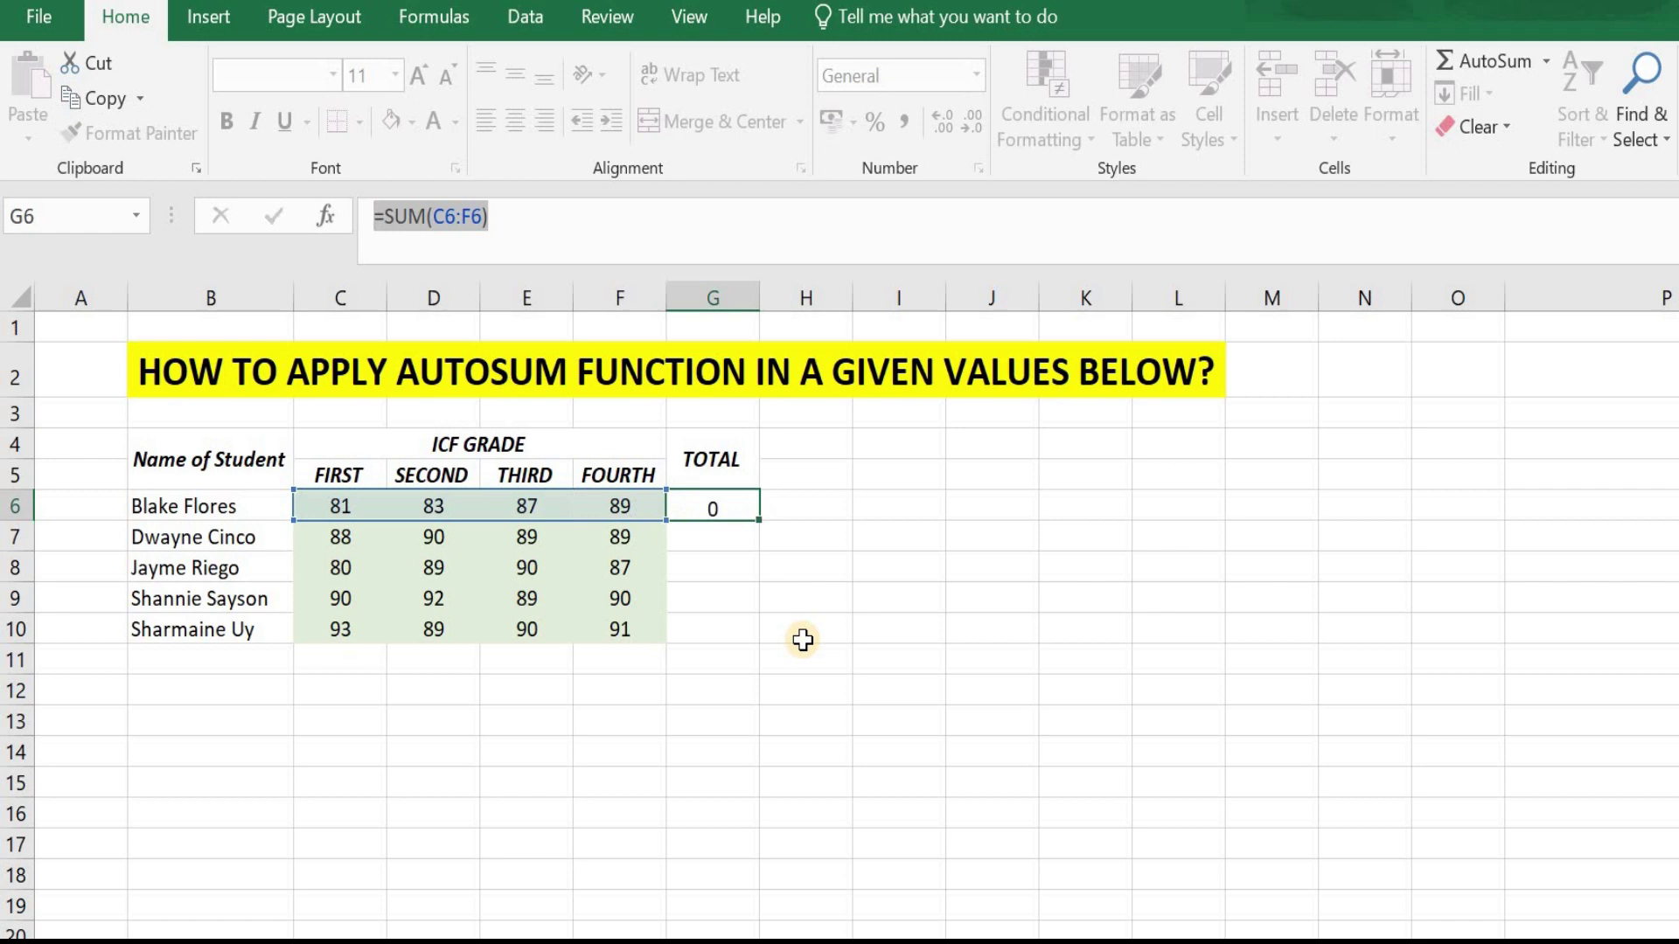
Clear the first student's total from cell G6
left_click(738, 506)
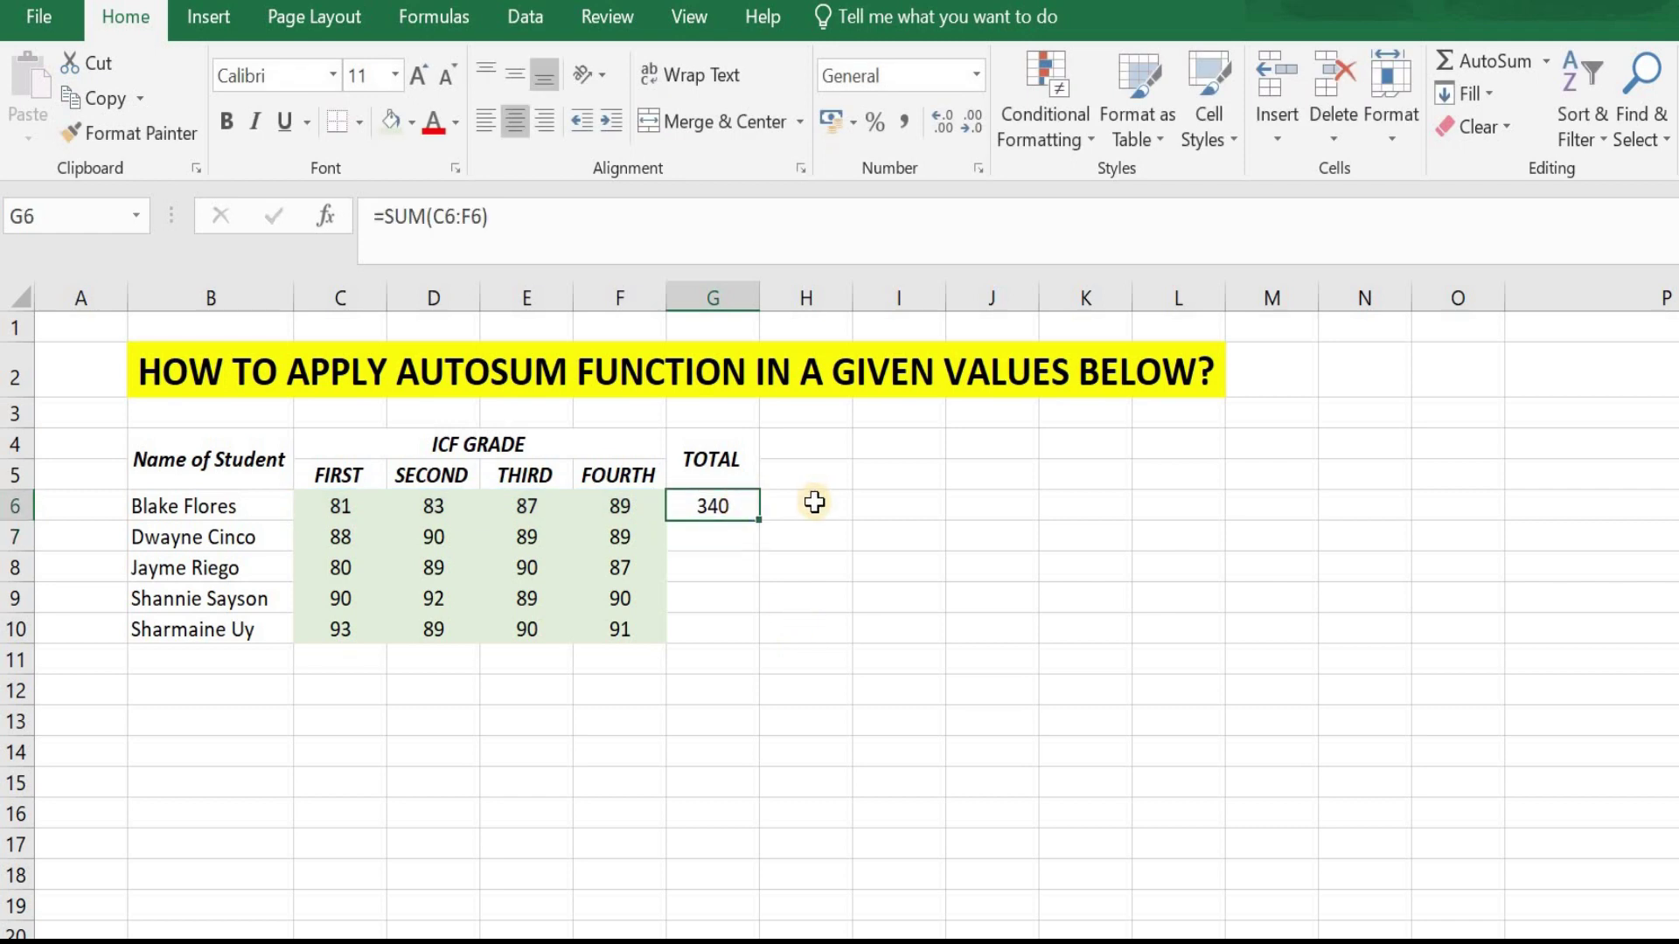
key("BackSpace")
left_click(802, 612)
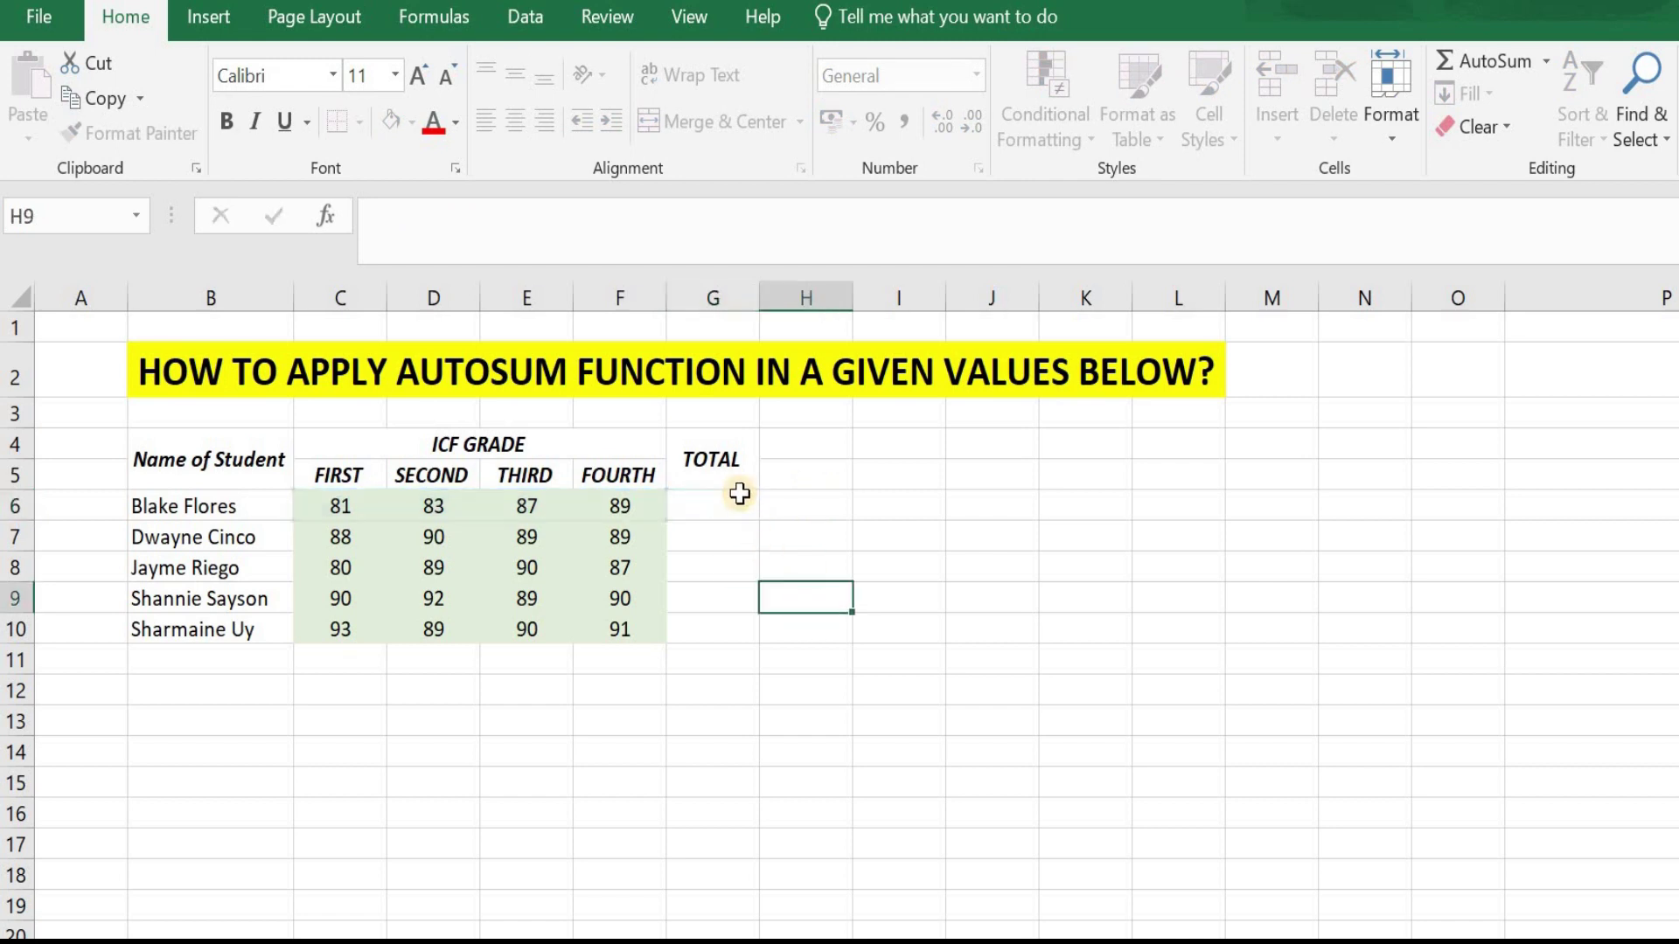
Build =SUM(C6:F6) in cell G6 by selecting the grade range on the sheet, and clear the cell again
left_click(739, 496)
type("=SUM")
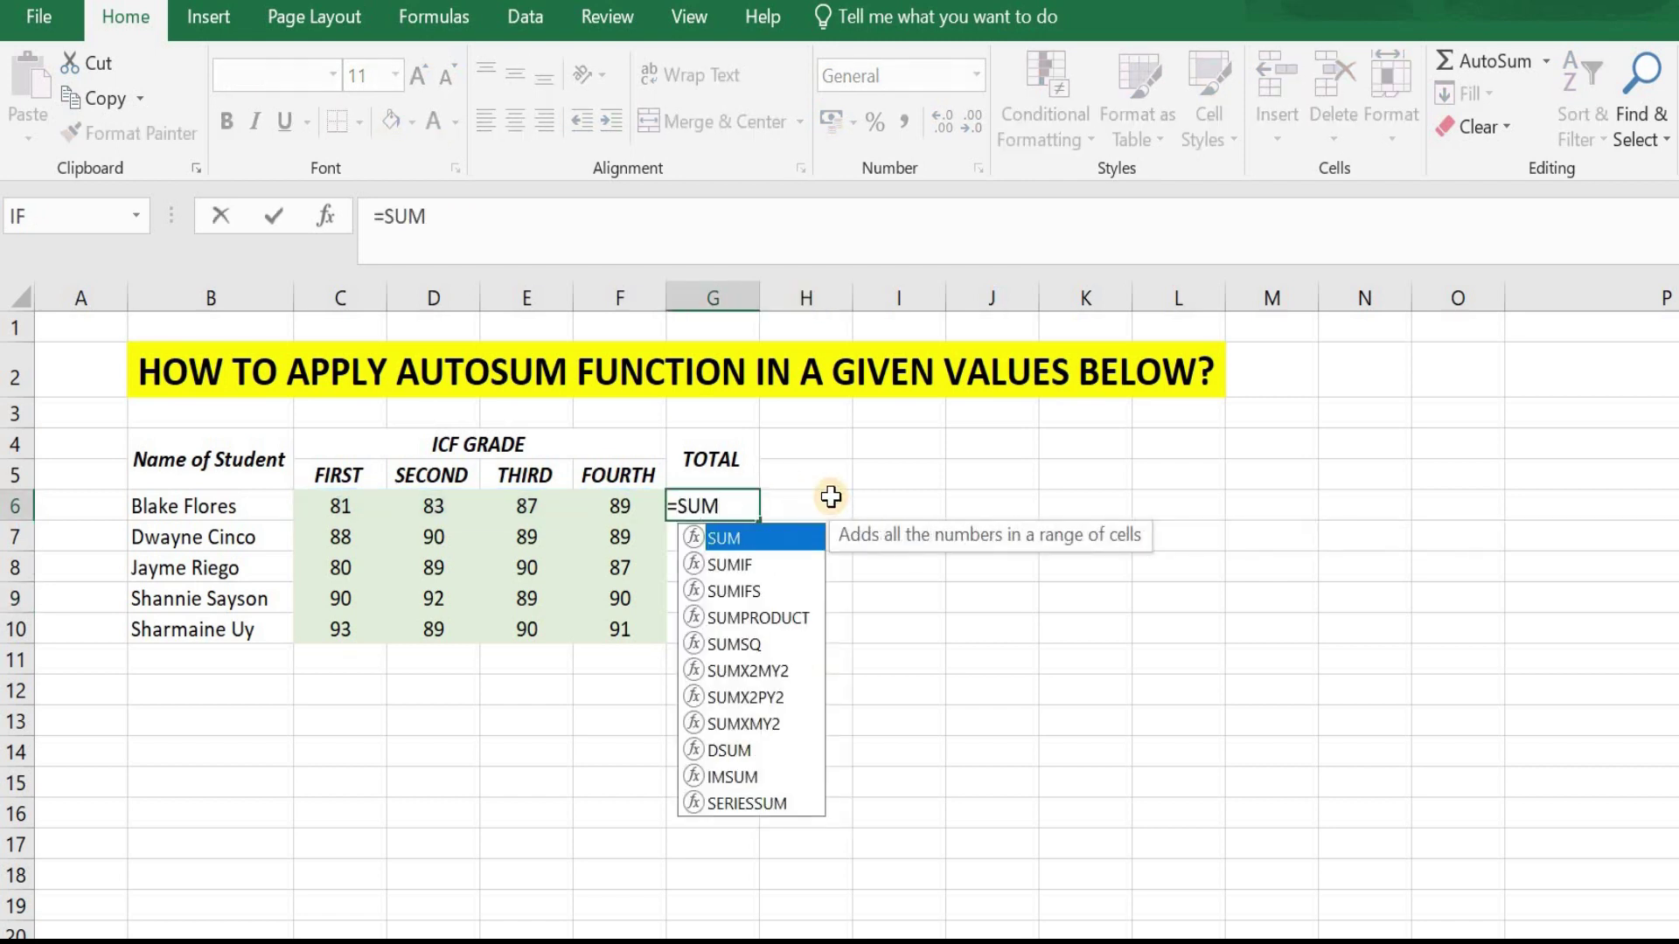
type("(")
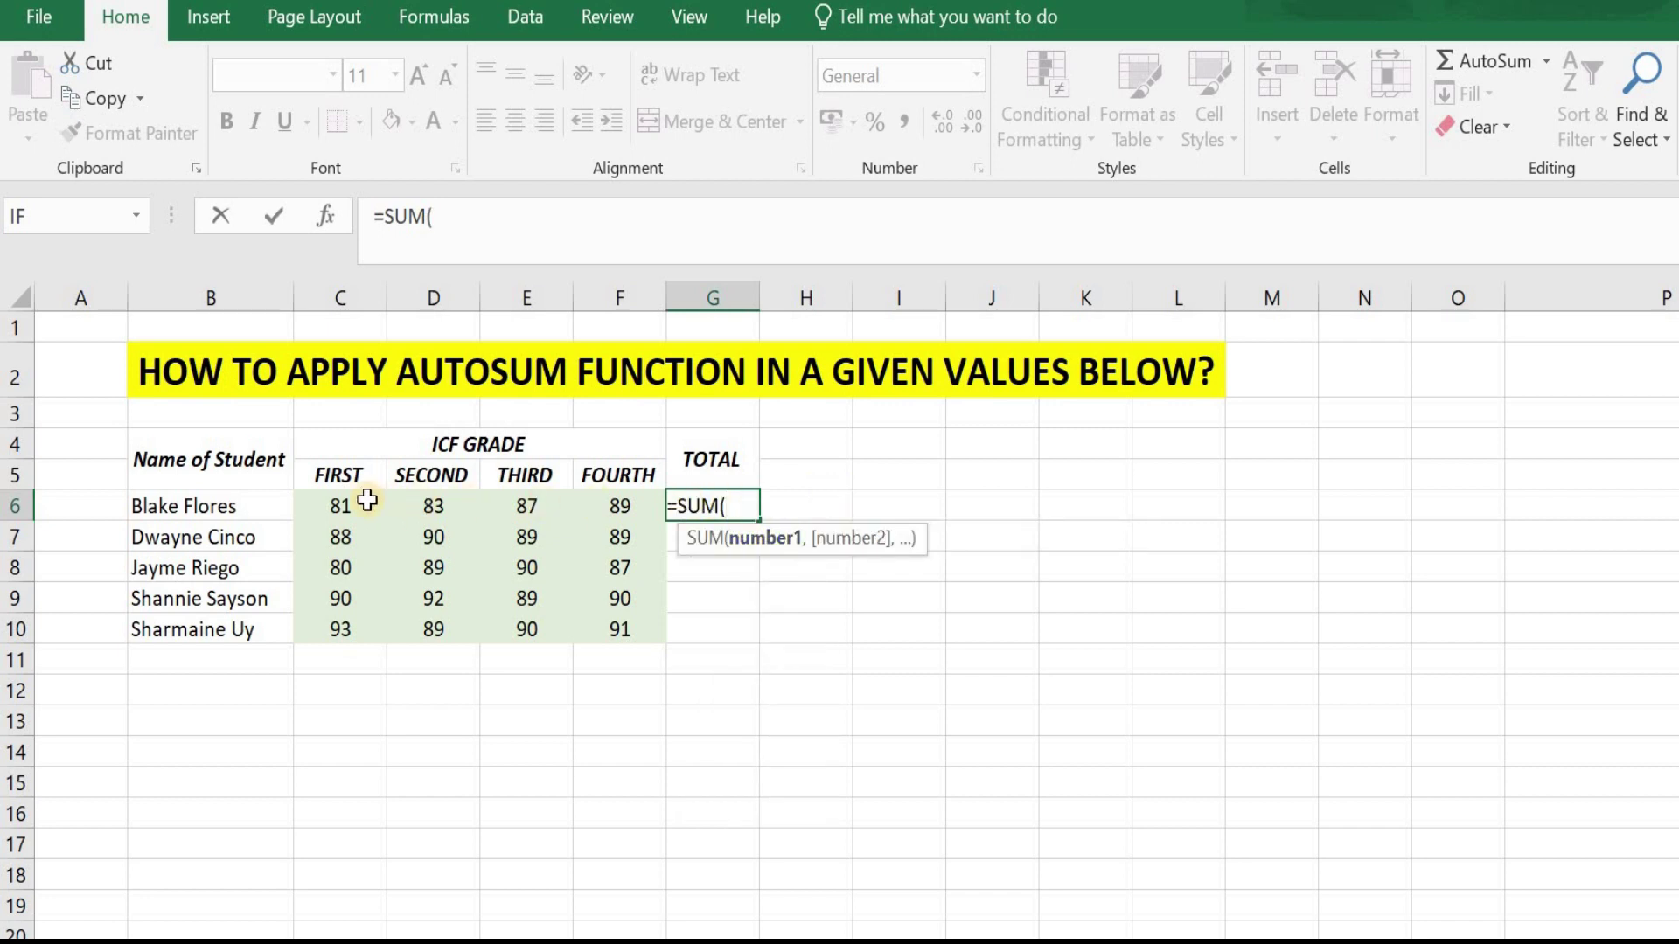
left_click_drag(341, 500, 596, 506)
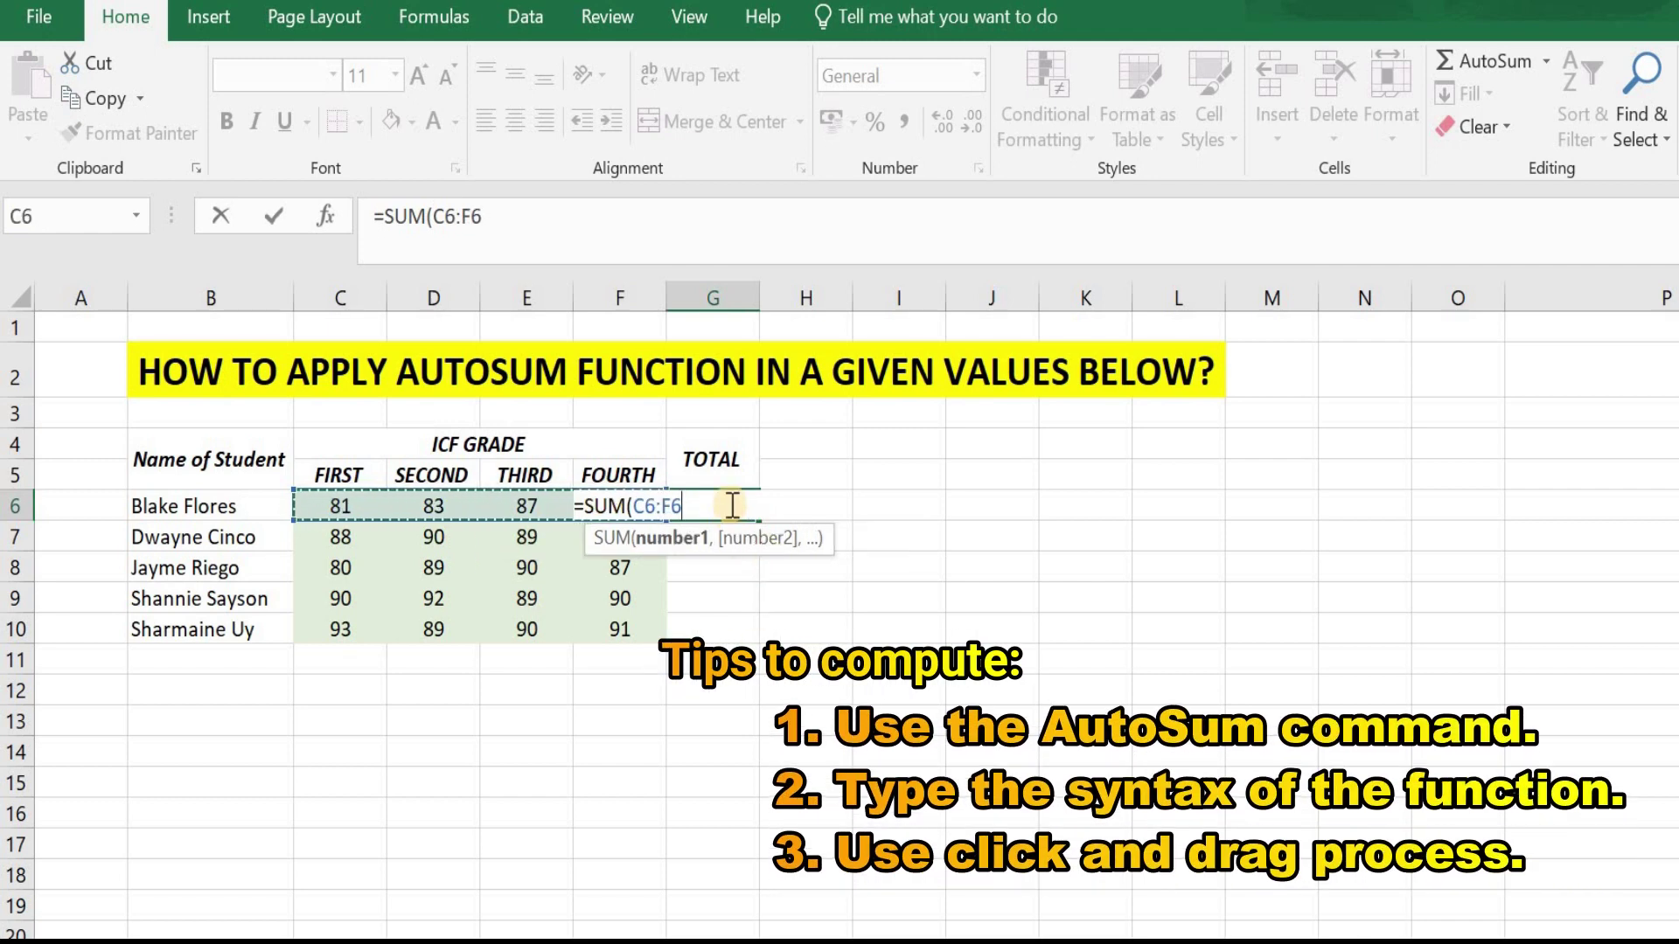
type(")")
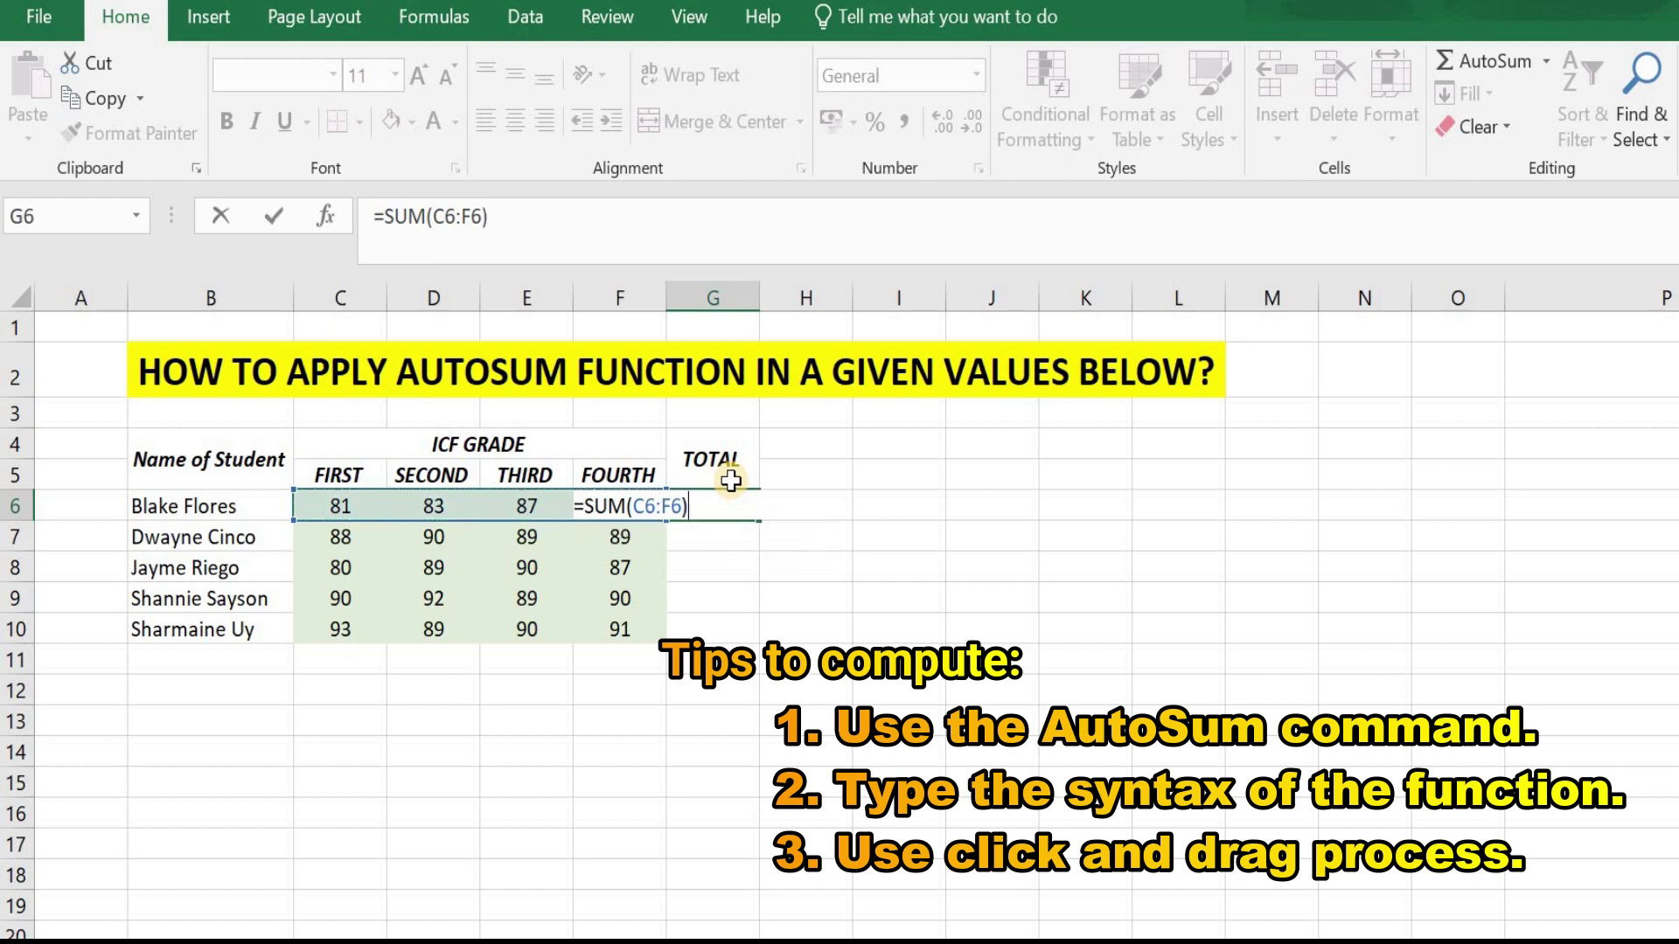
key("Return")
left_click(731, 506)
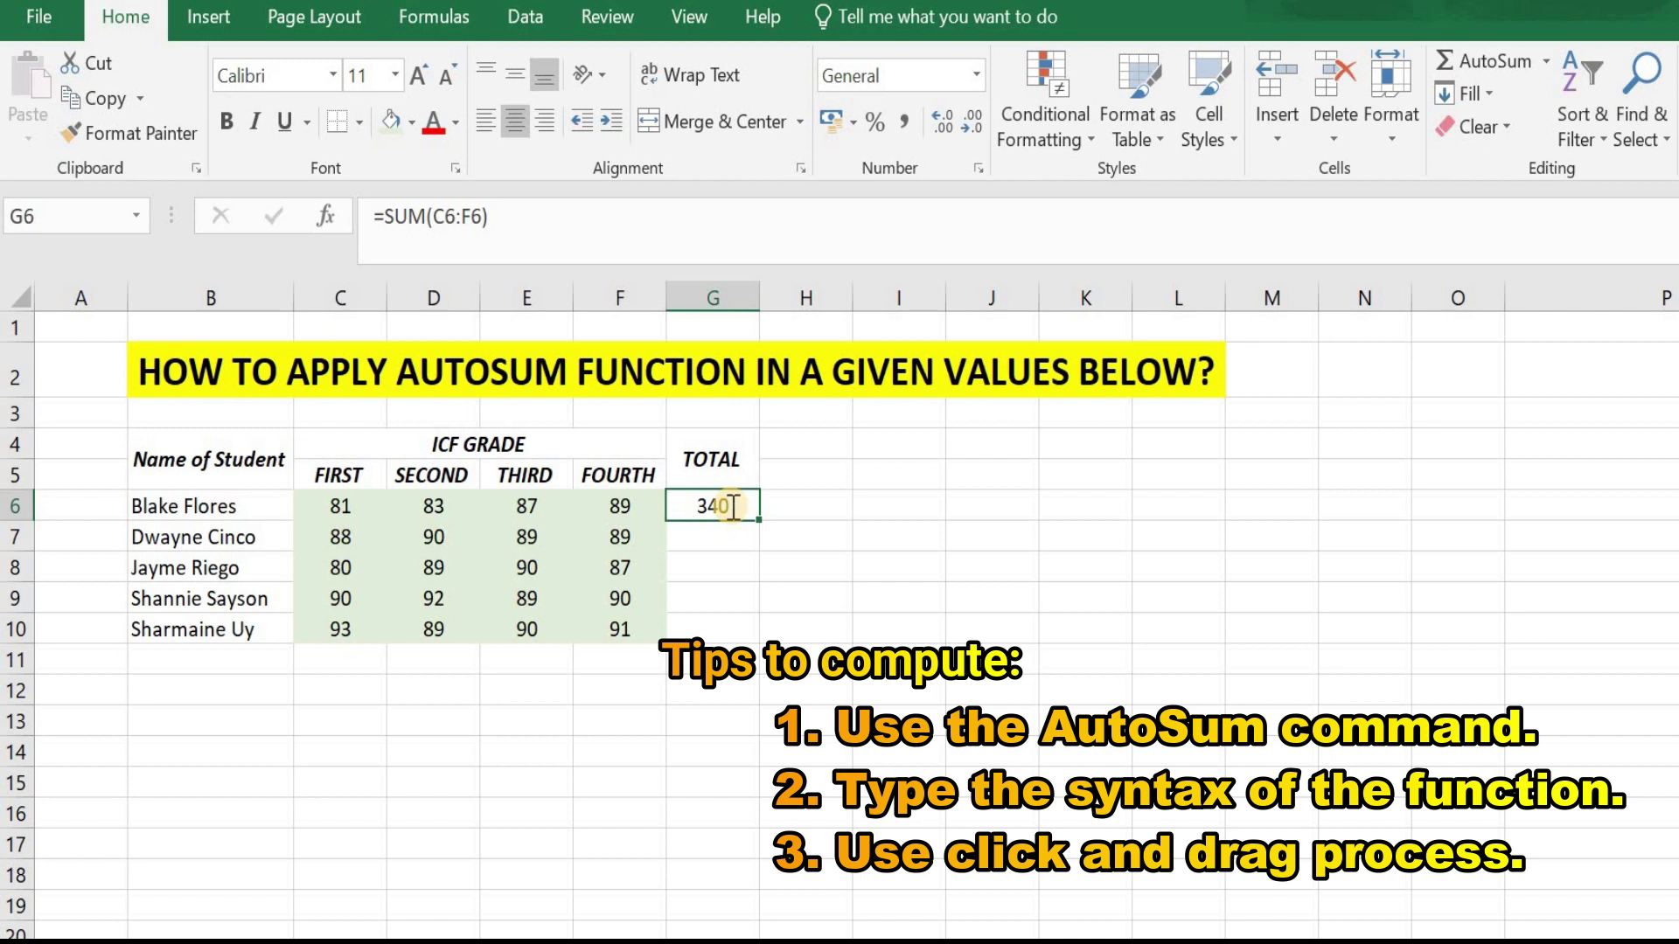
double_click(732, 506)
key("Return")
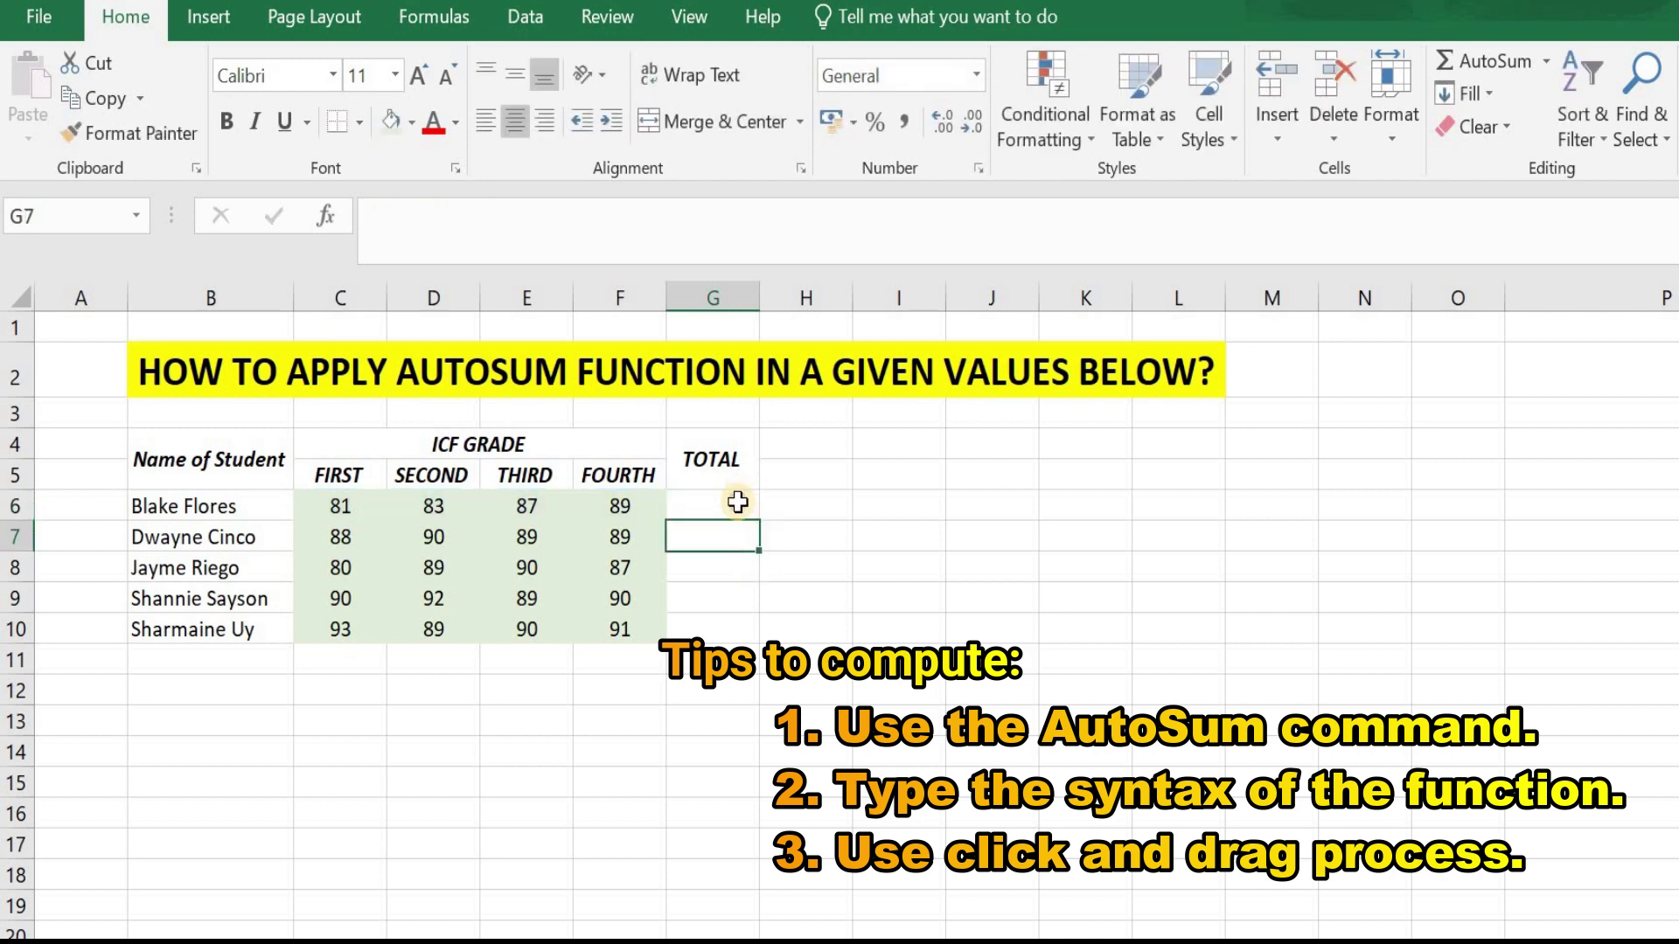
Write the full formula =SUM(C6:F6) in cell G6 to total the first student's grades
left_click(739, 502)
type("=")
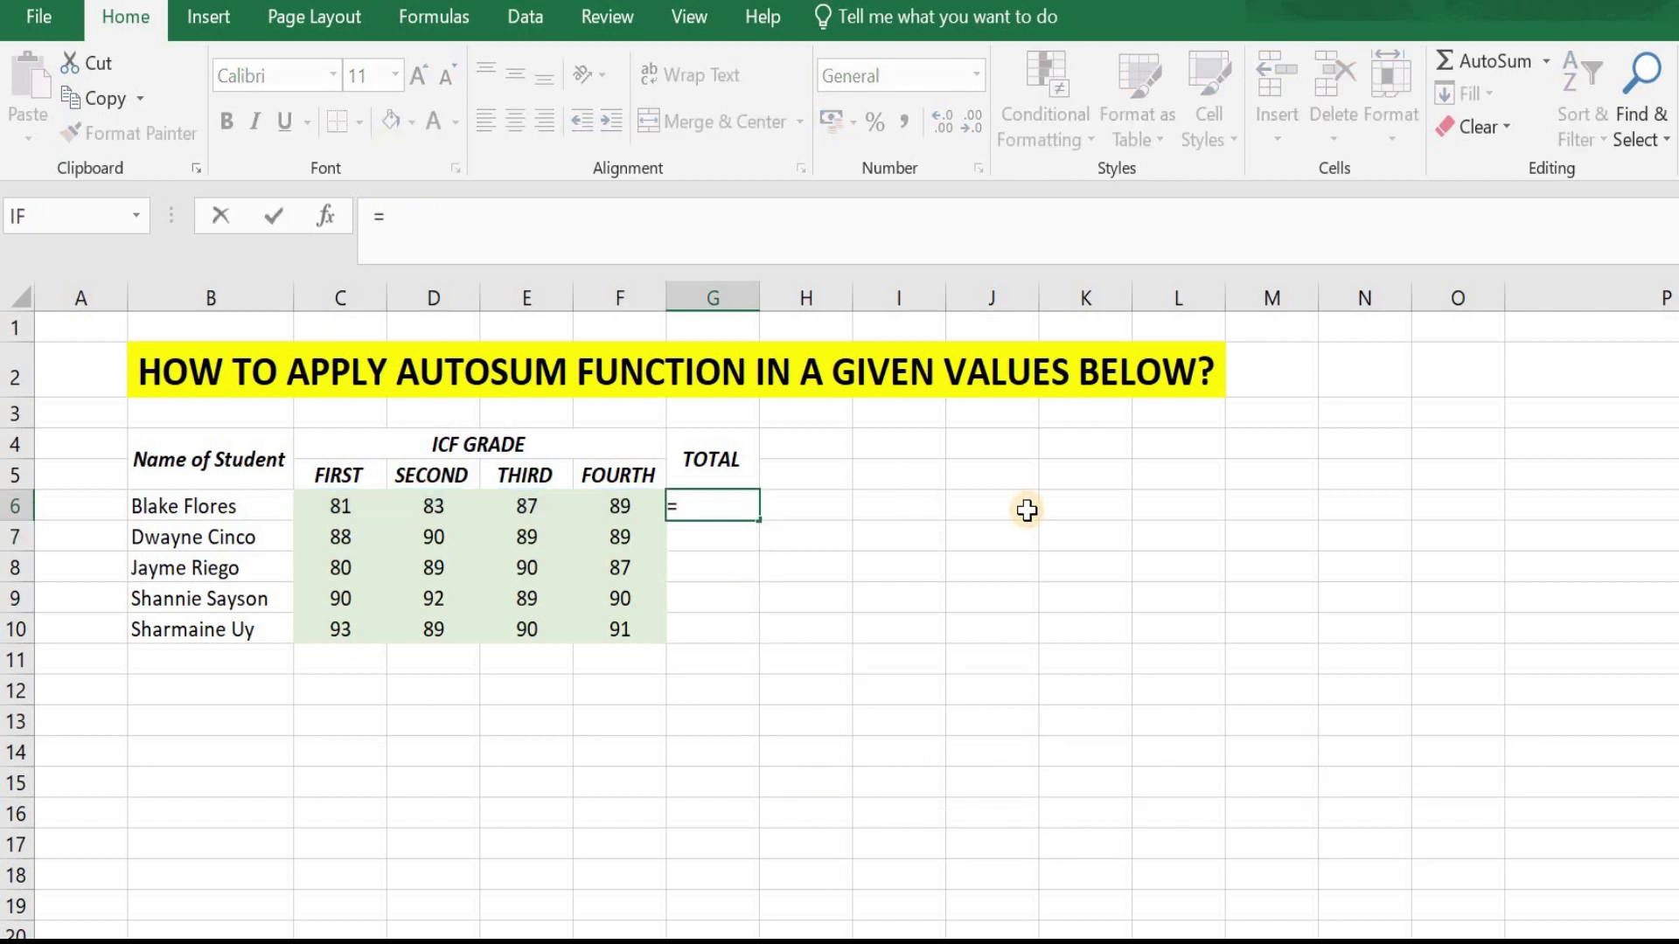
type("SUM(")
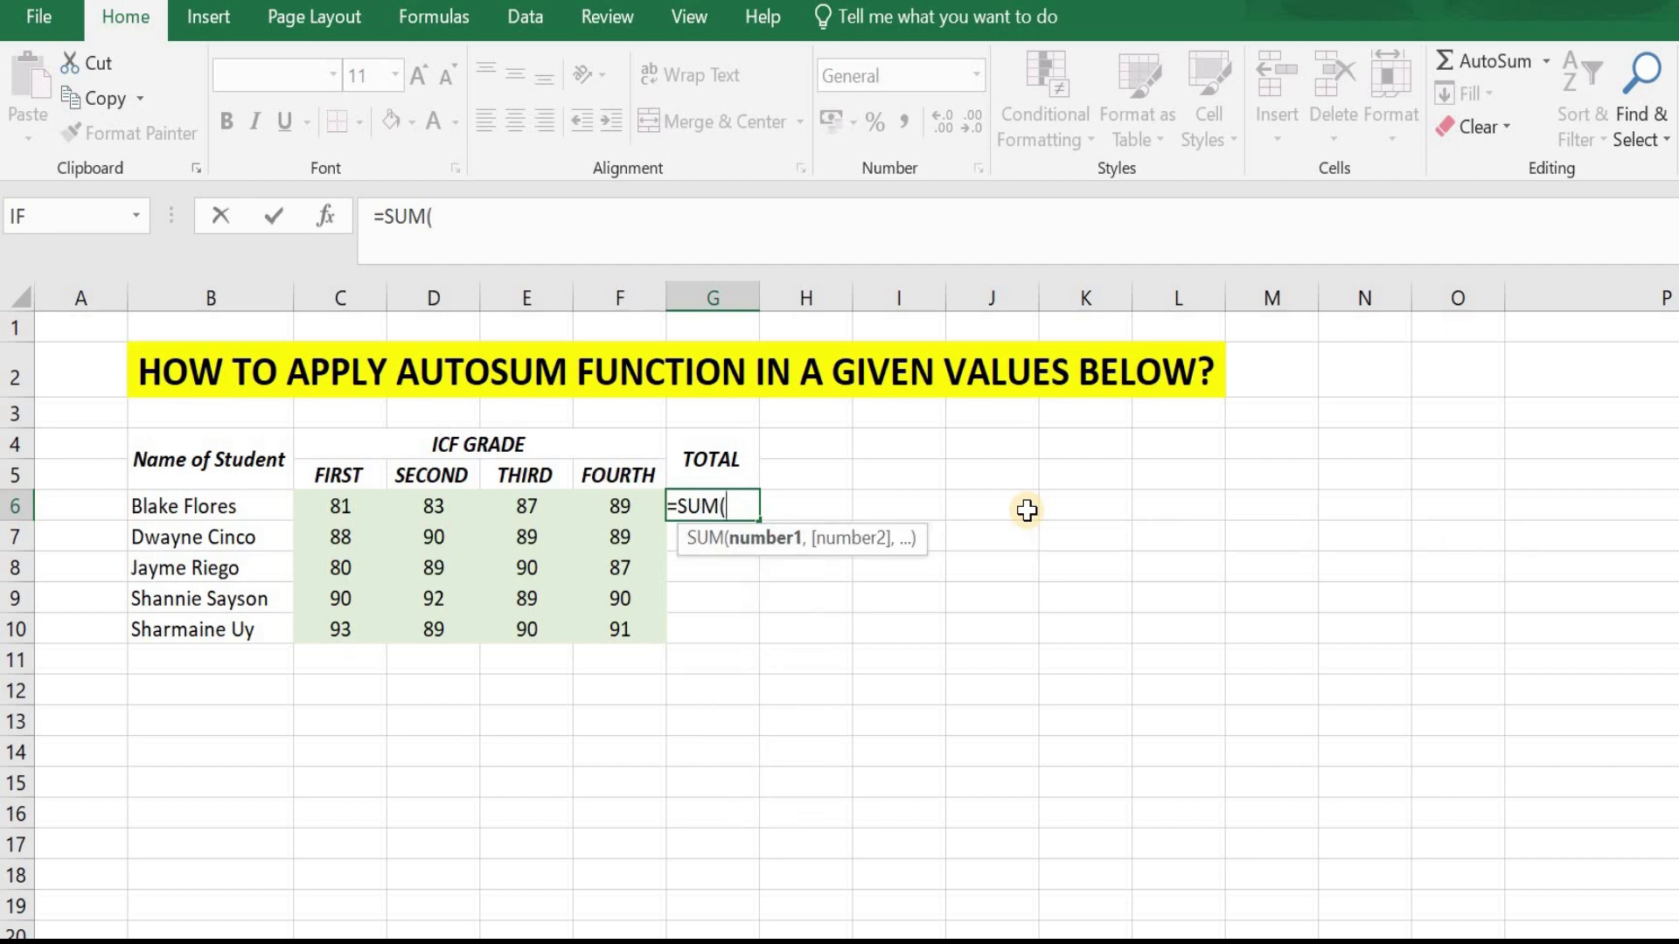
type("C6")
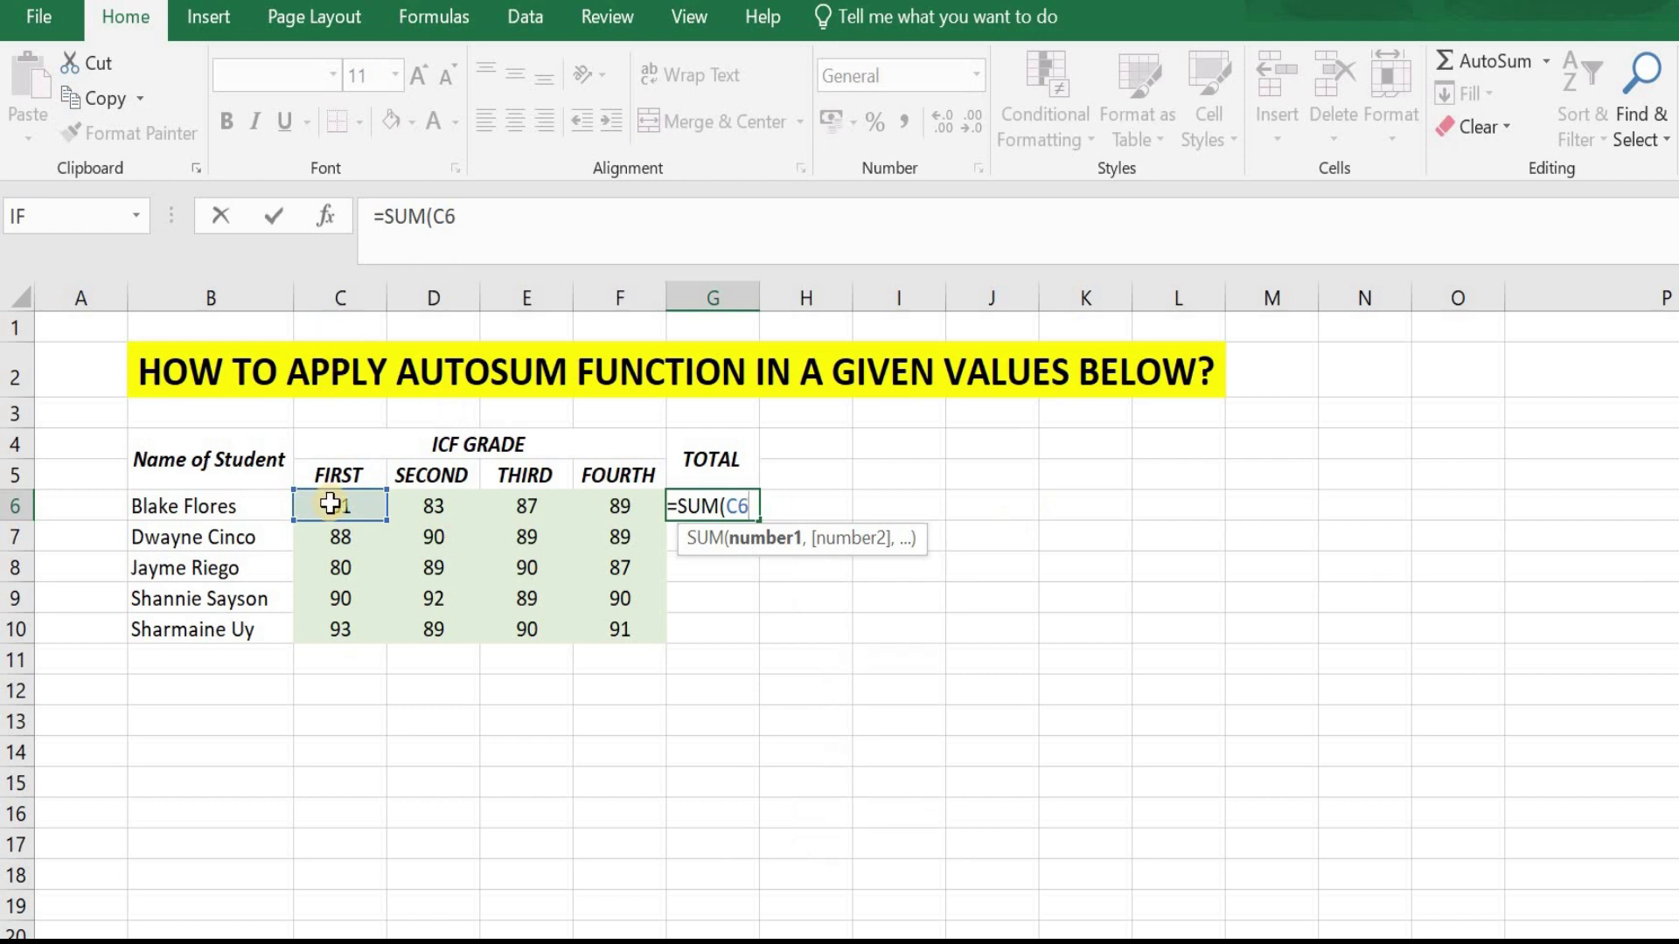
type(":")
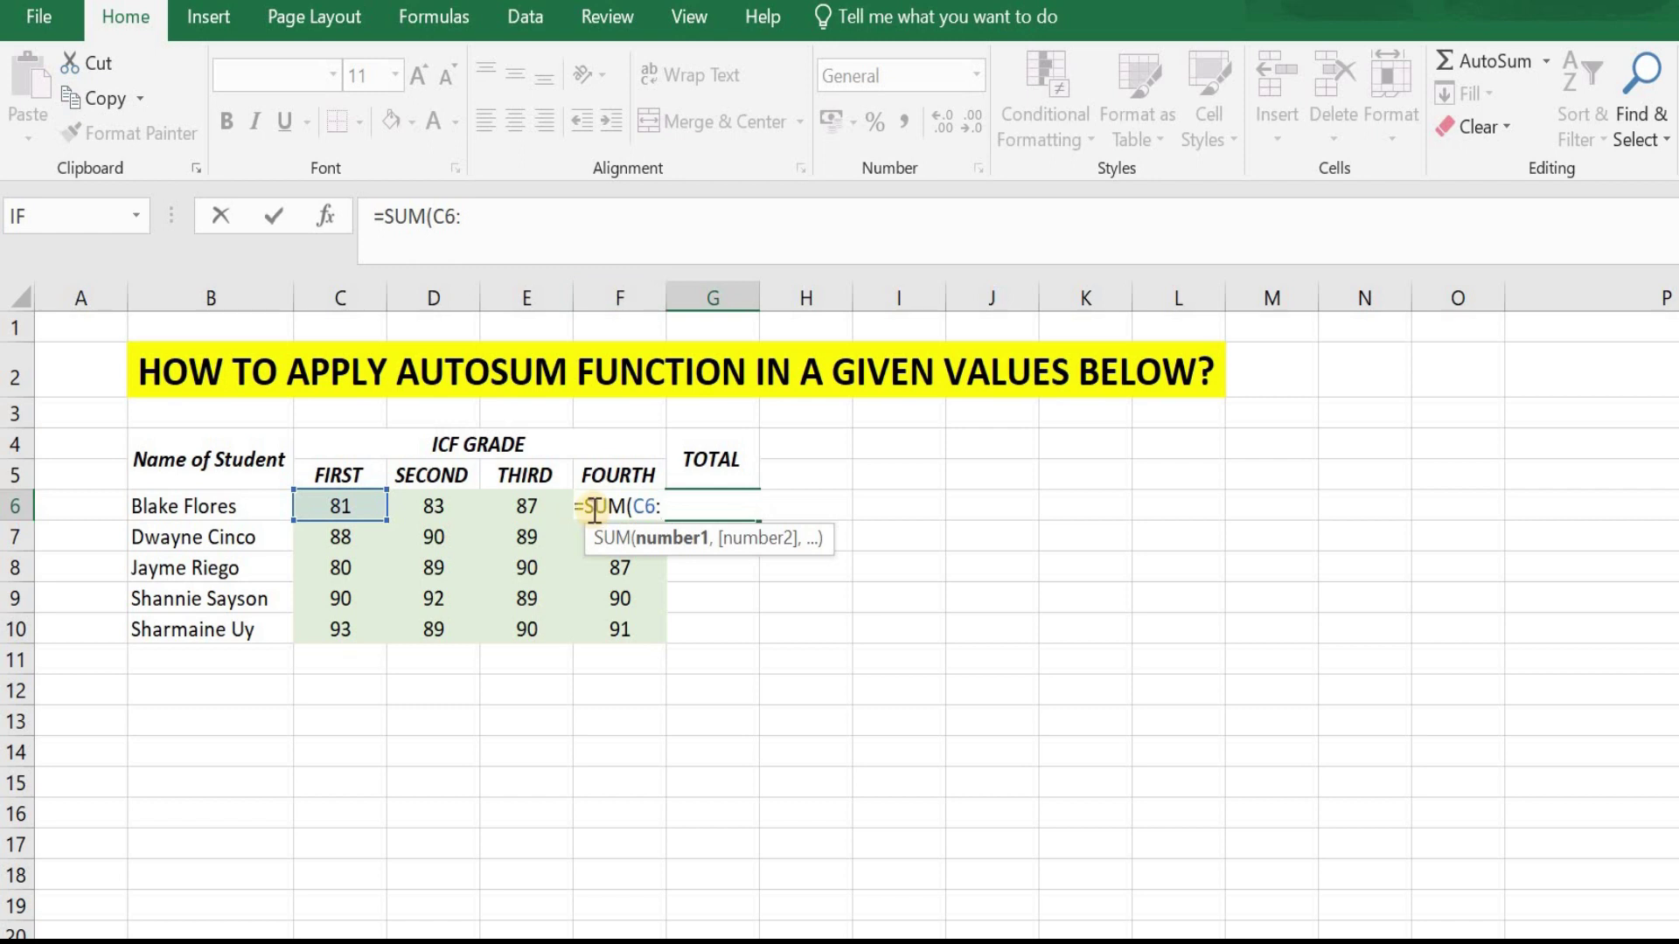
type("F")
type("6")
key("BackSpace")
type("6)")
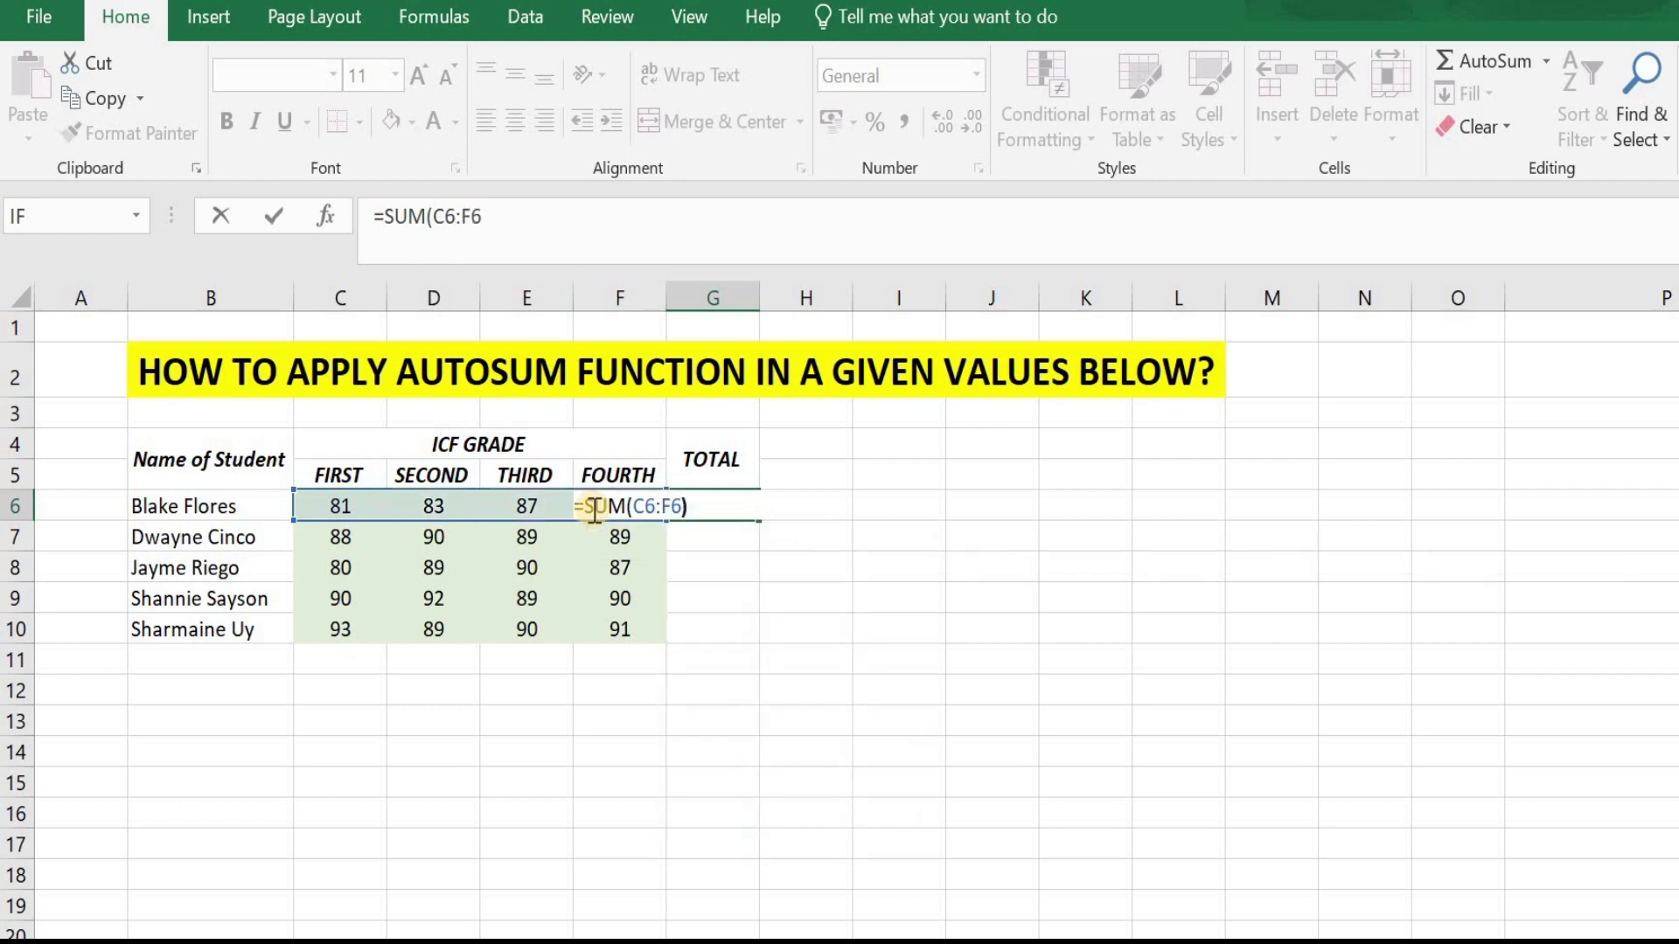
key("Return")
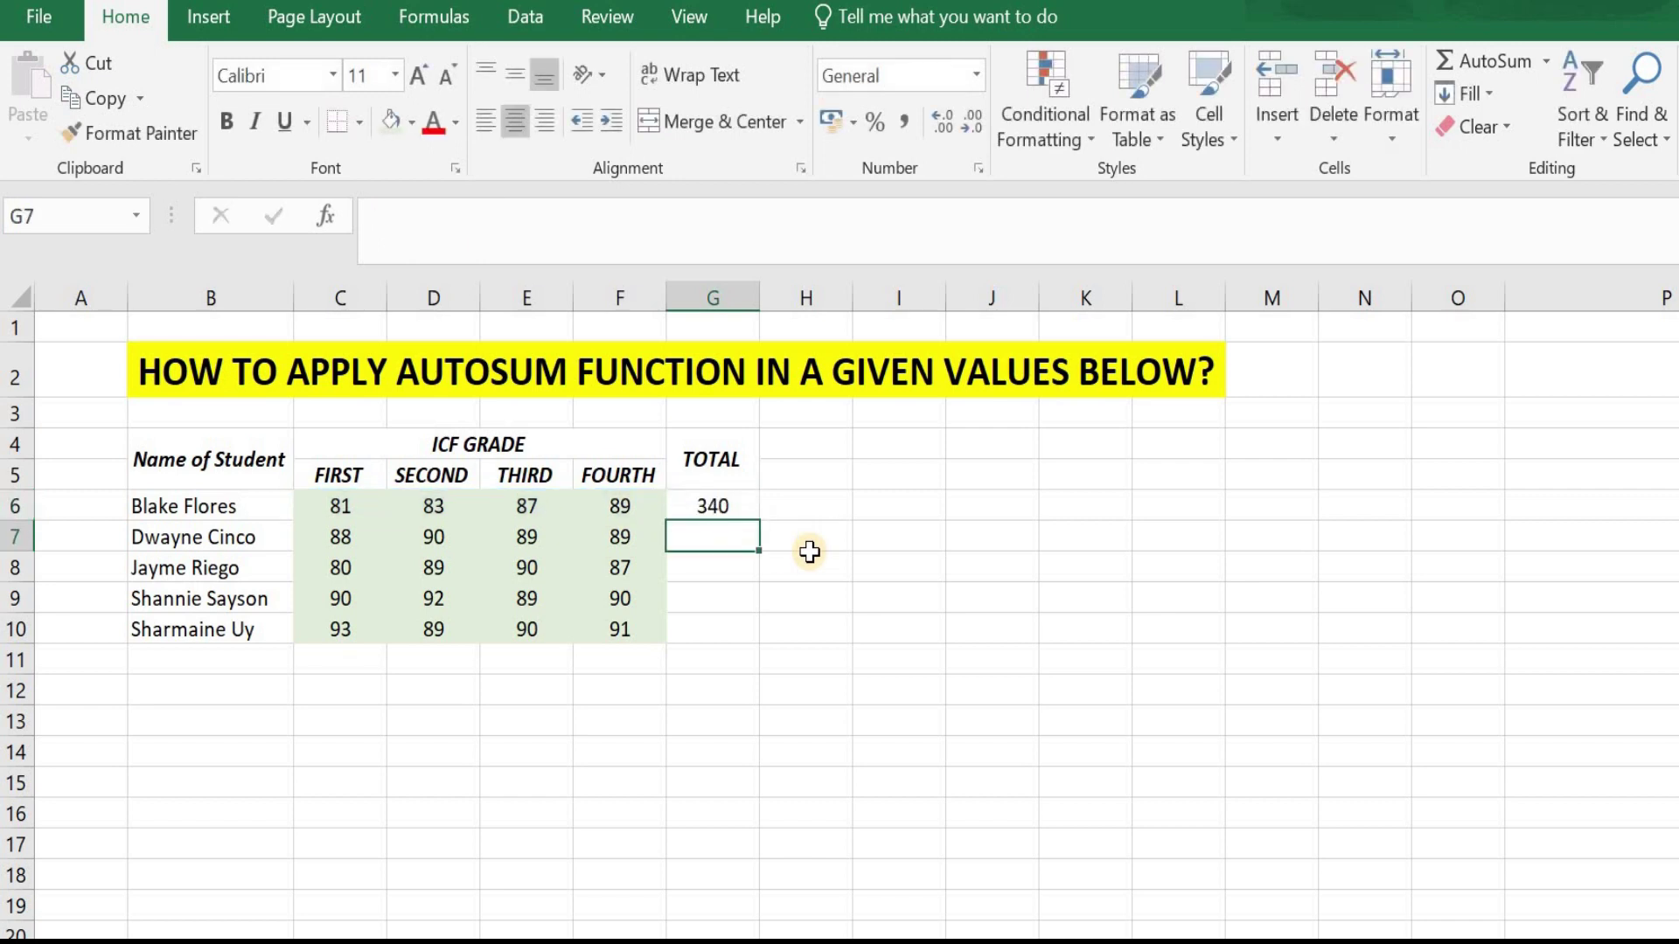
Fill the total formula from G6 down the TOTAL column to G10 for the remaining students
left_click(749, 516)
left_click_drag(762, 520, 878, 766)
left_click(879, 761)
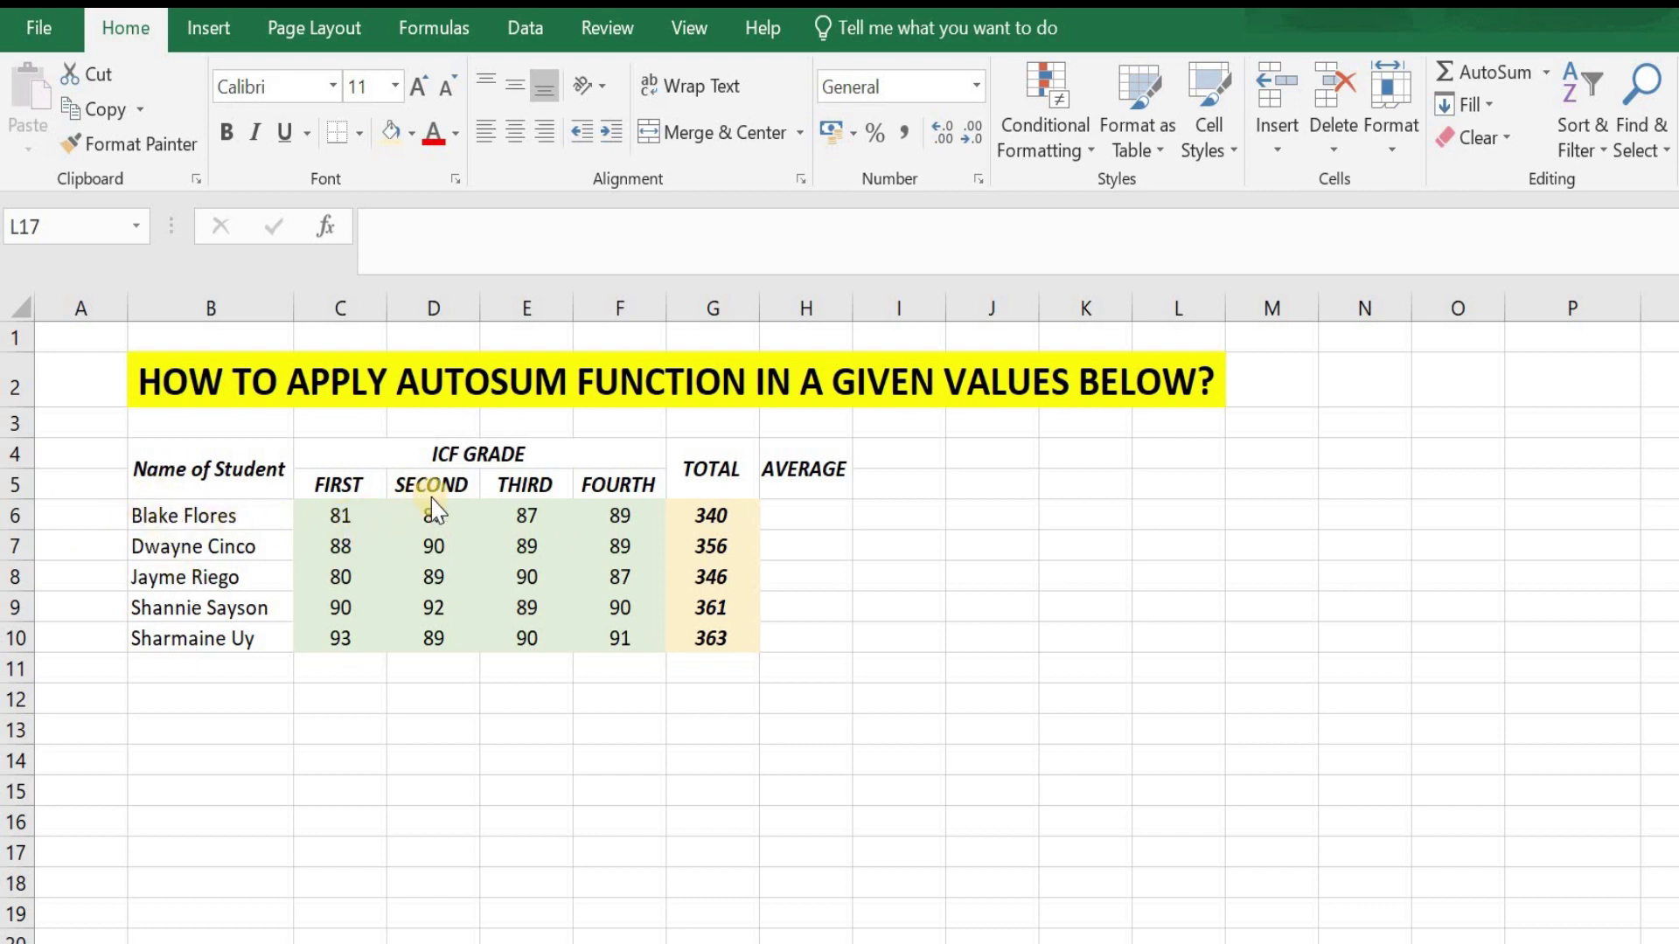
Build =AVERAGE(C6:F6) in cell H6 with the AutoSum Average function, correcting the suggested range's end to F6, and clear the cell again
left_click(841, 514)
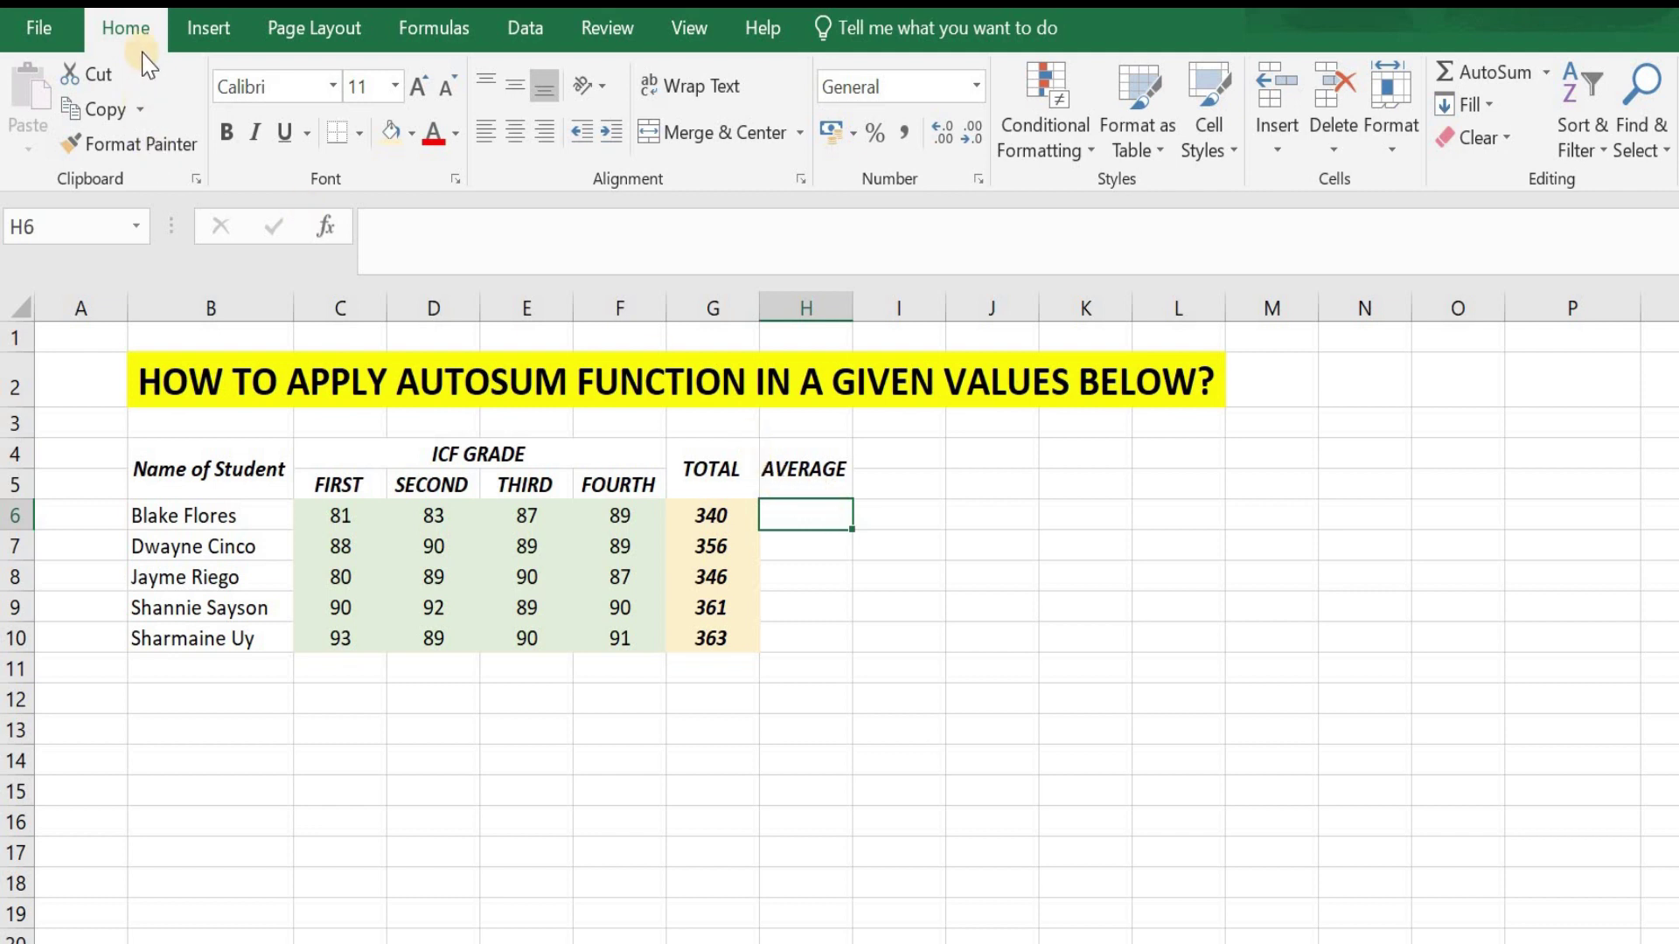
left_click(1546, 74)
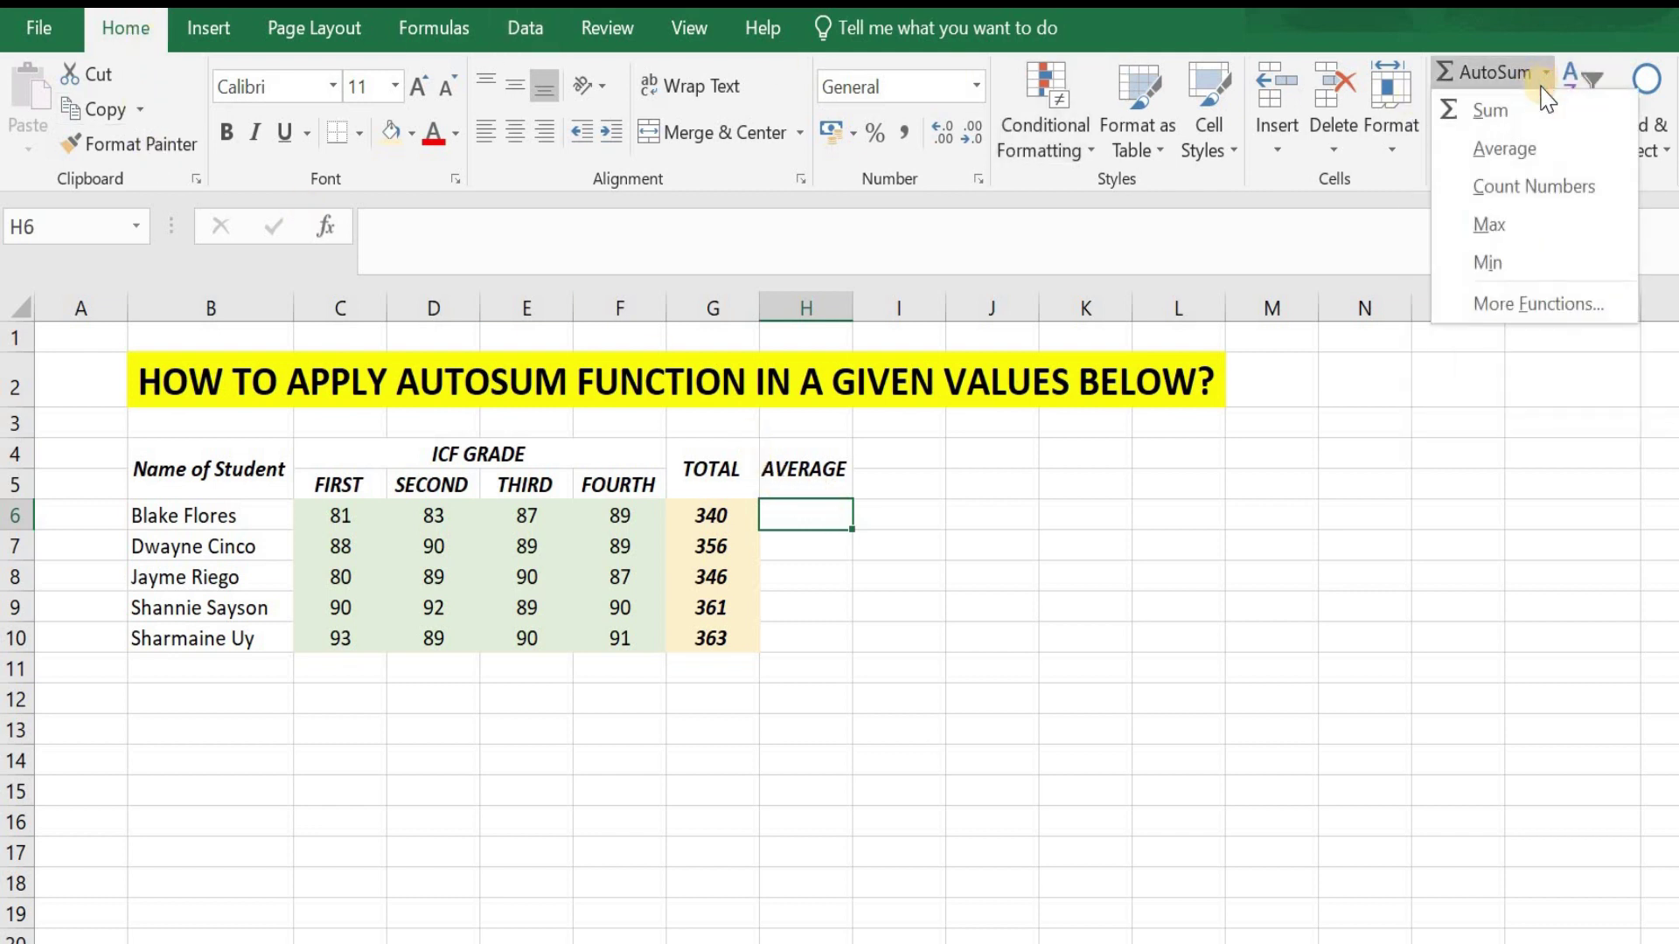
left_click(1506, 153)
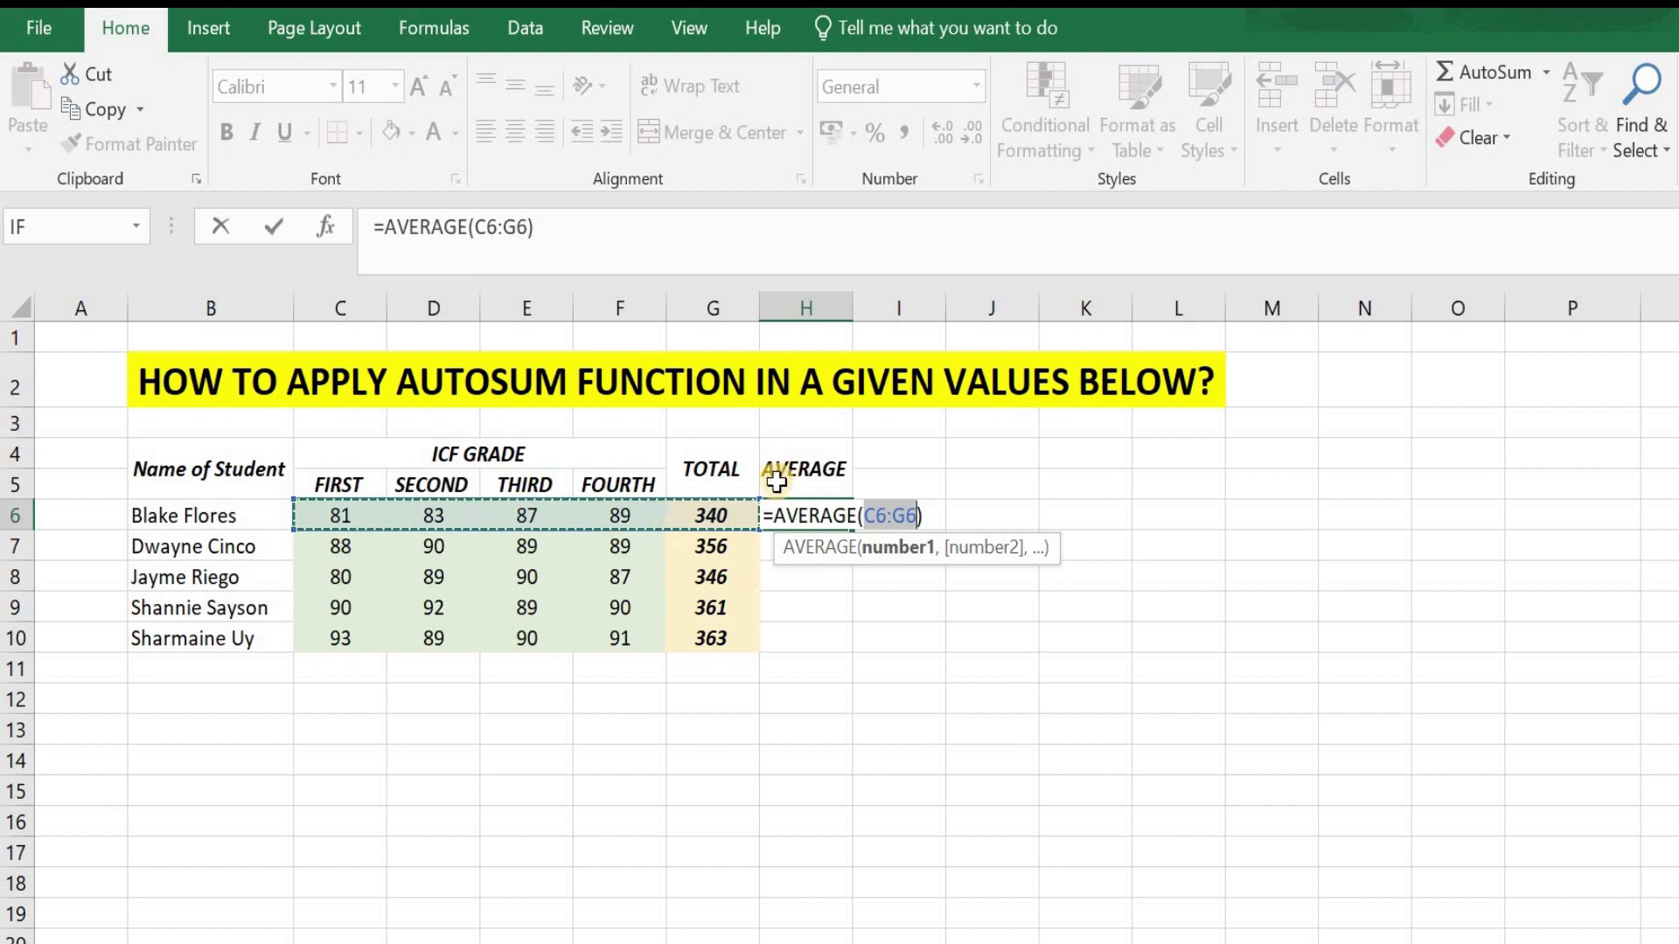
left_click(920, 516)
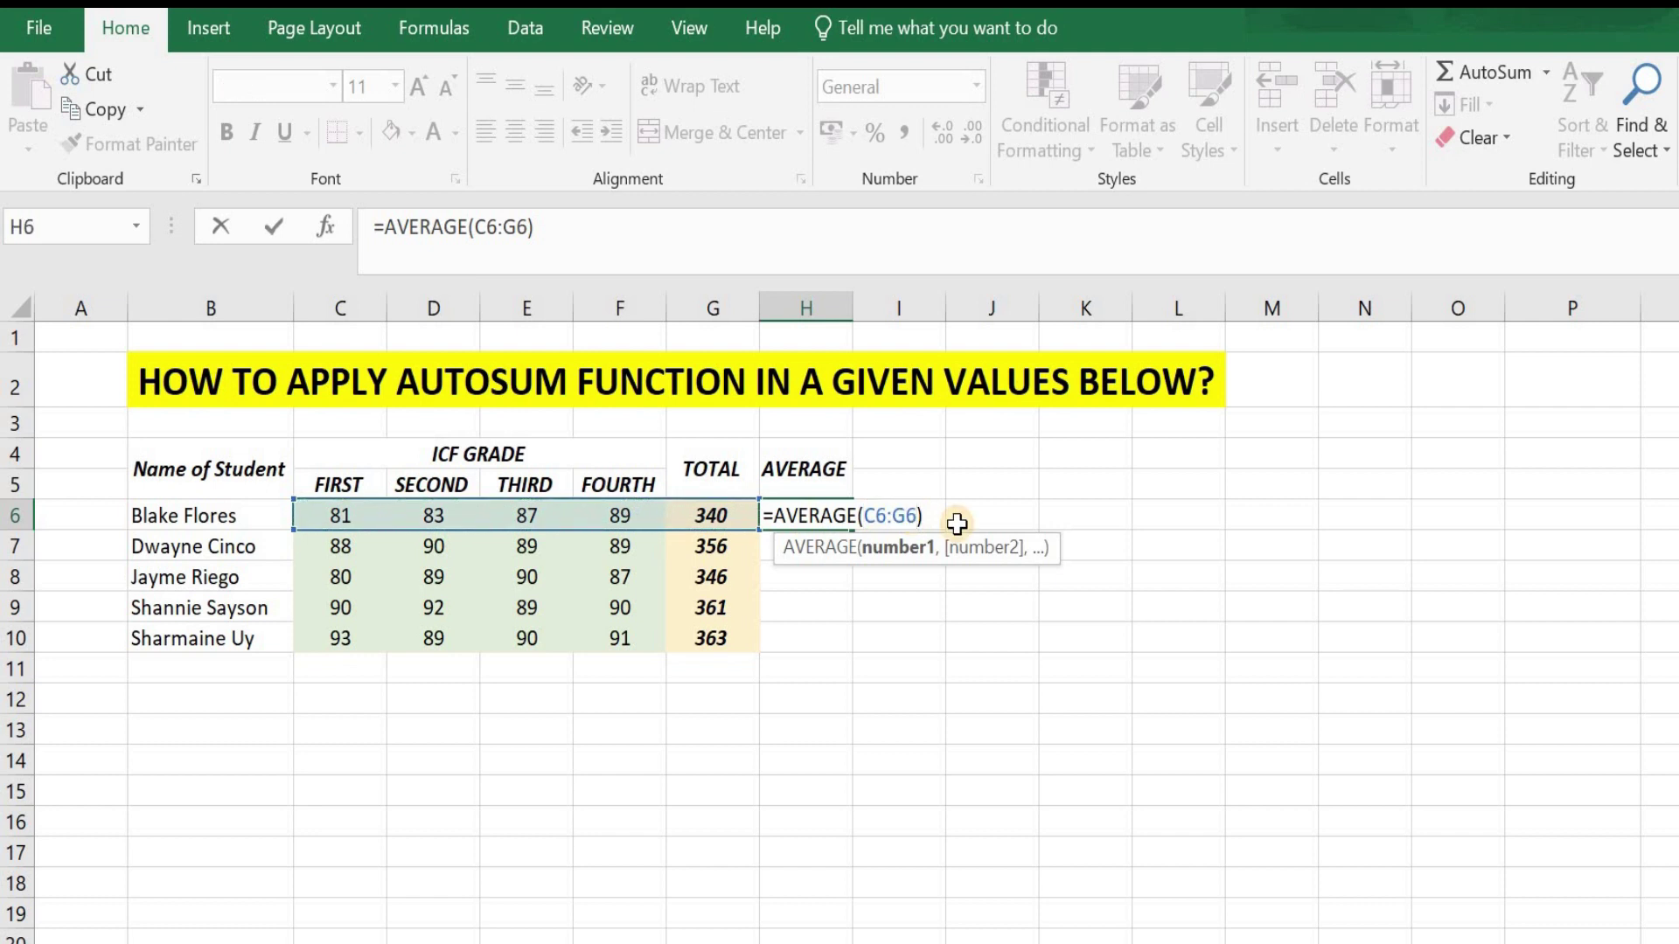
key("BackSpace")
key("BackSpace")
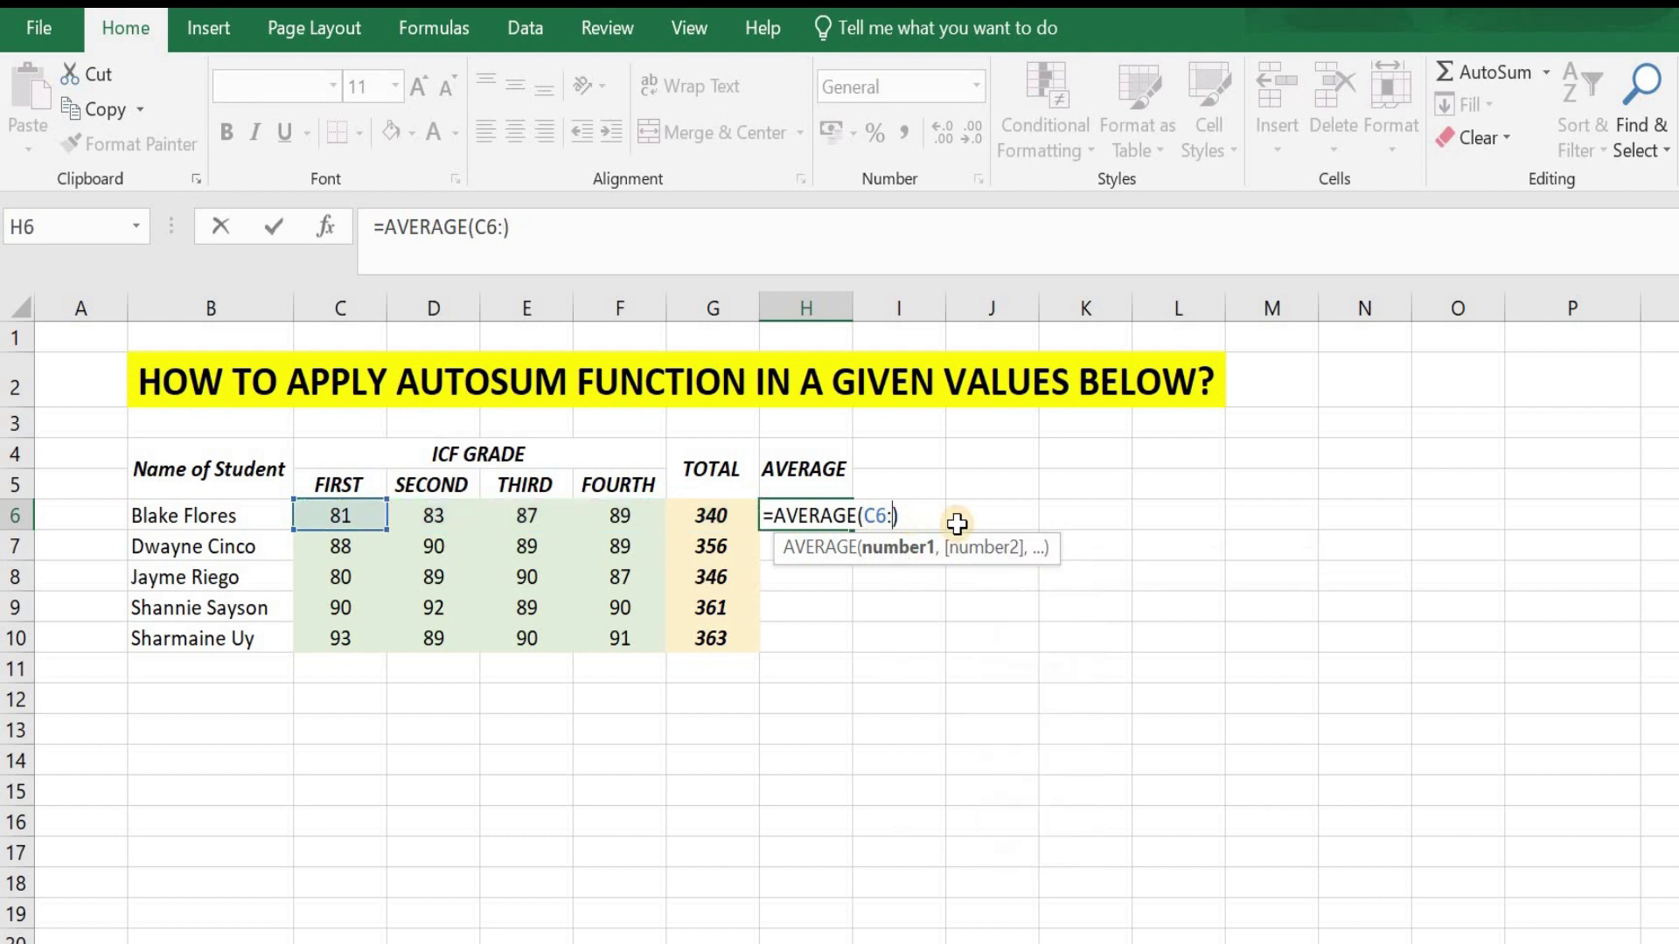
type("F")
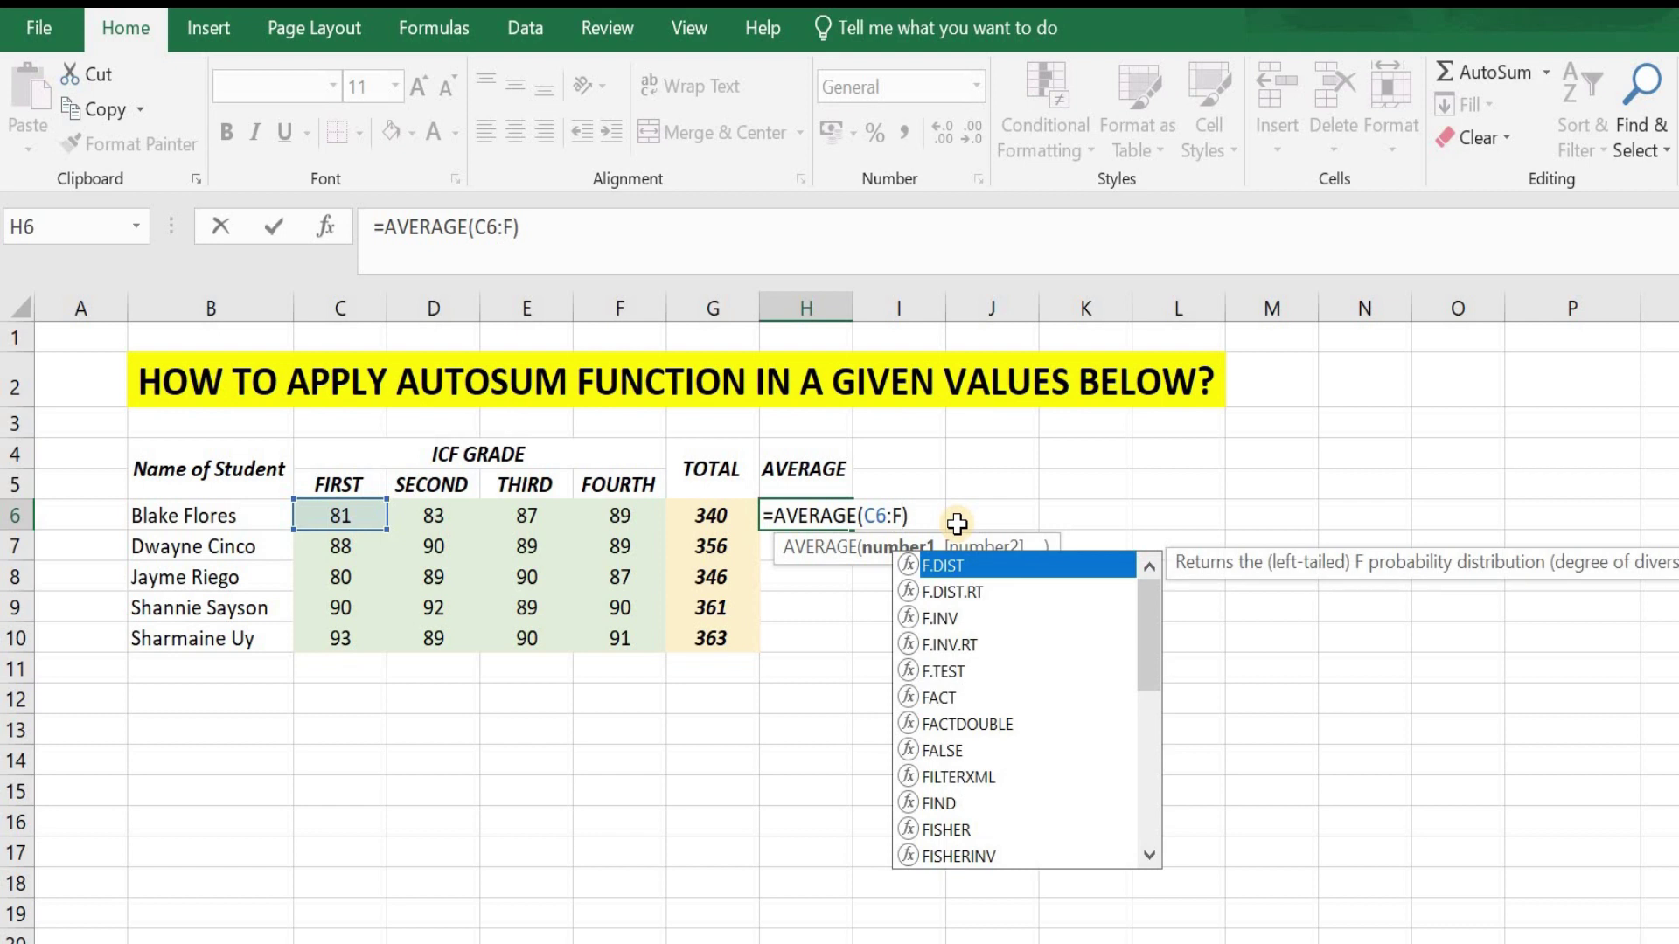
type("6")
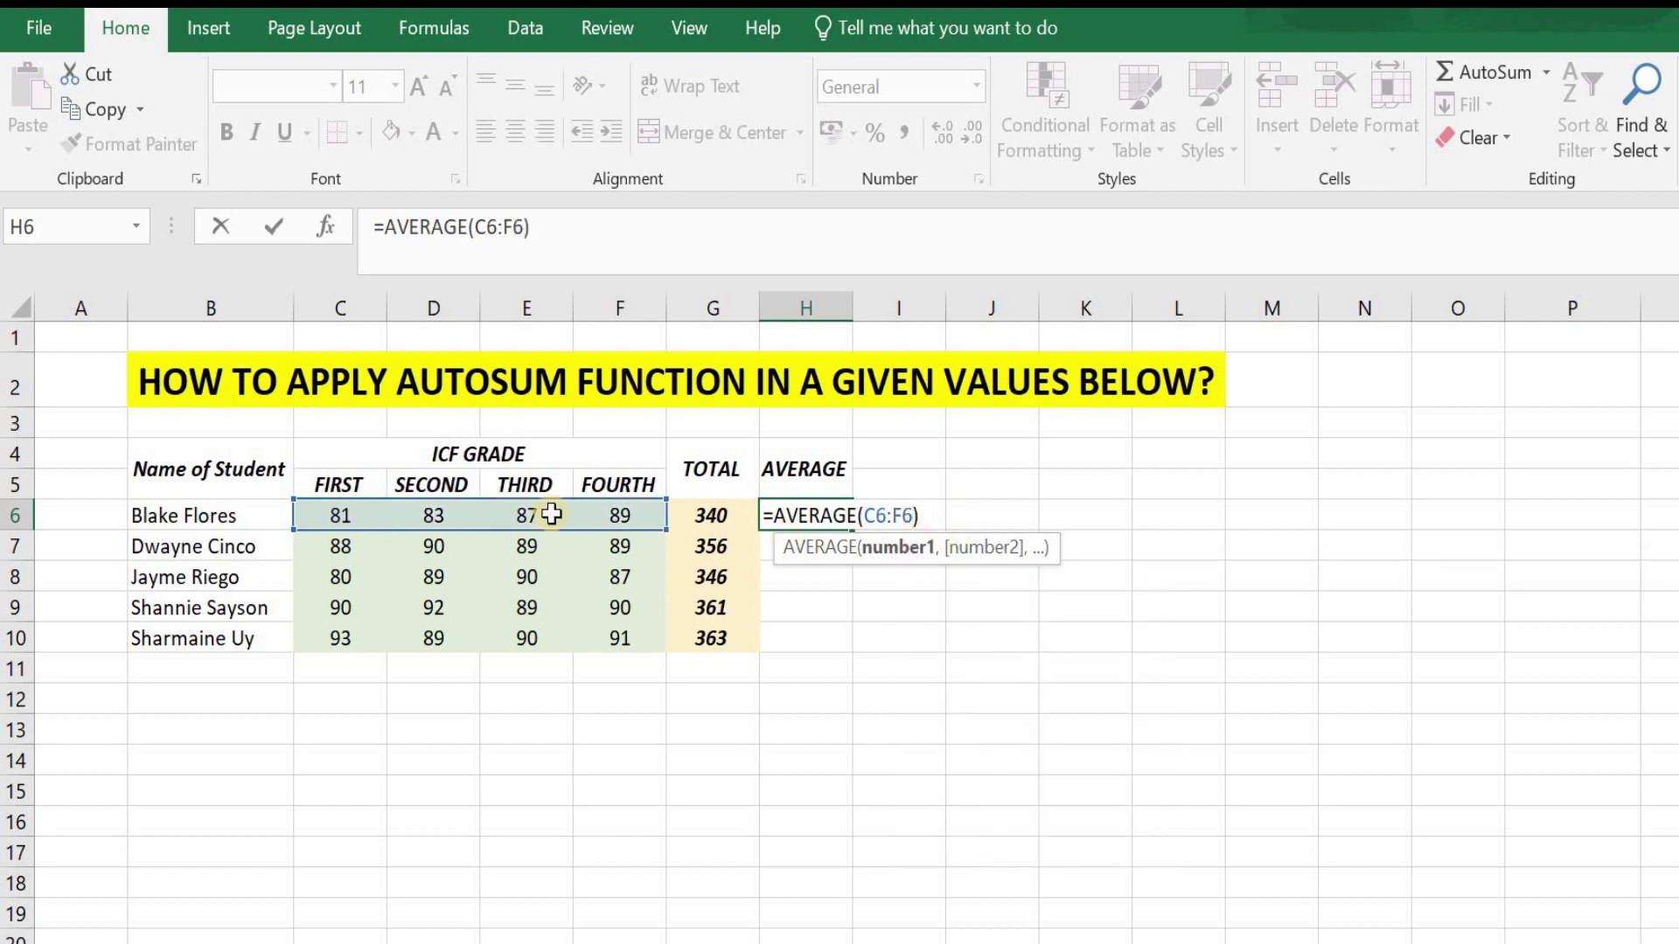
left_click_drag(320, 510, 622, 516)
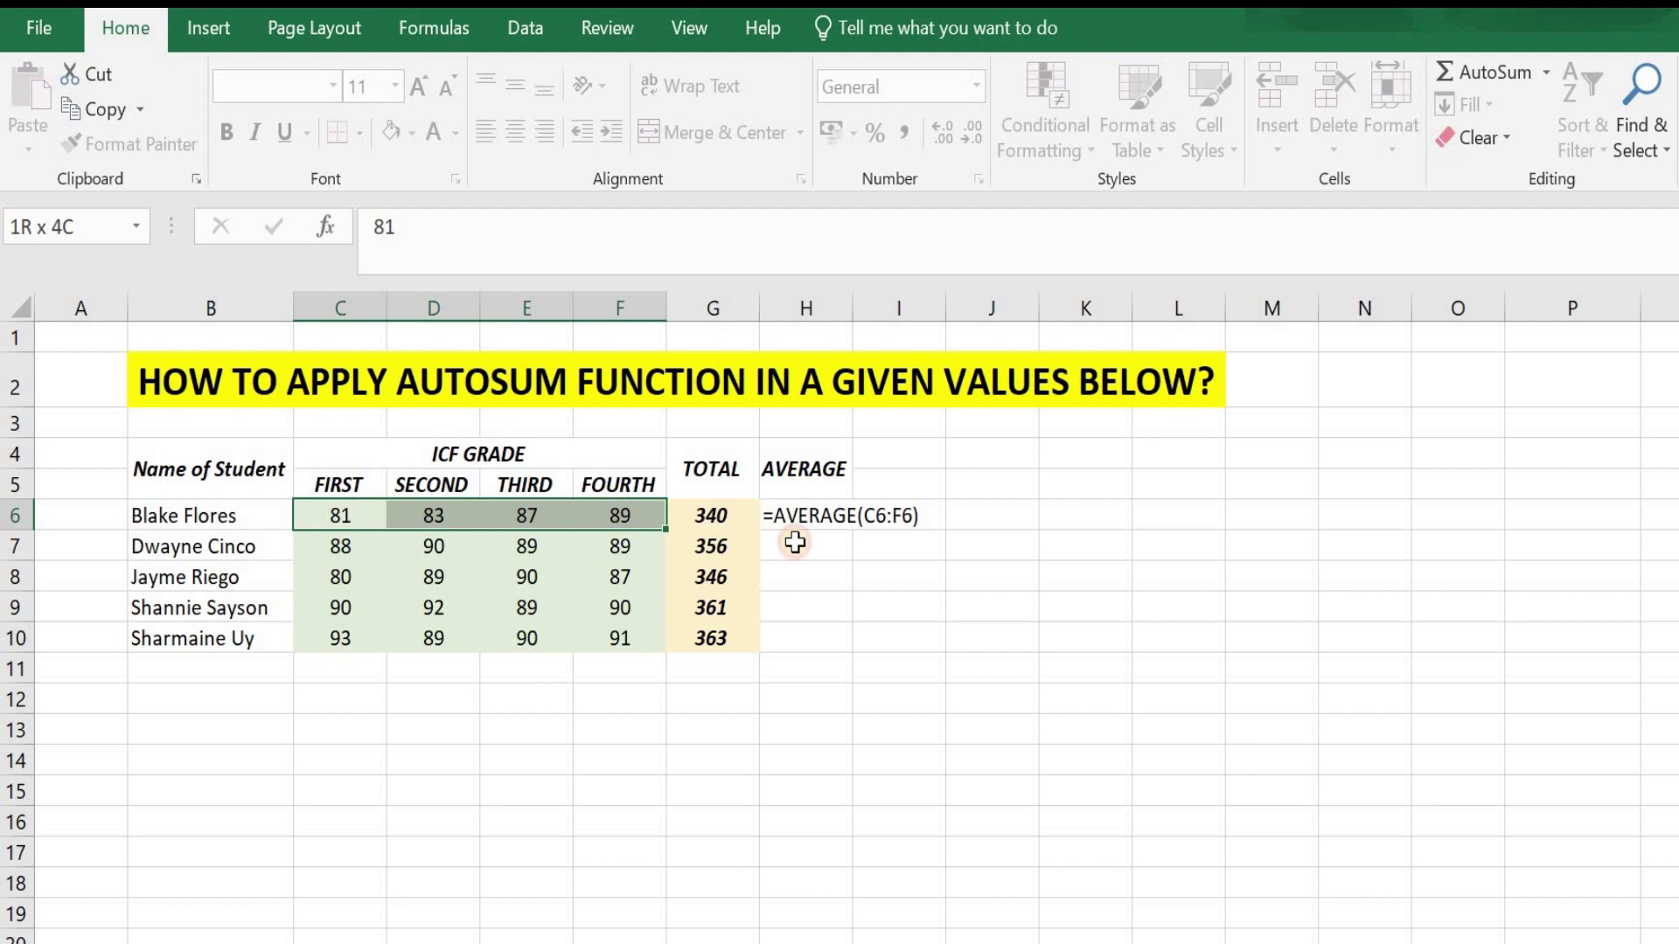
left_click(845, 518)
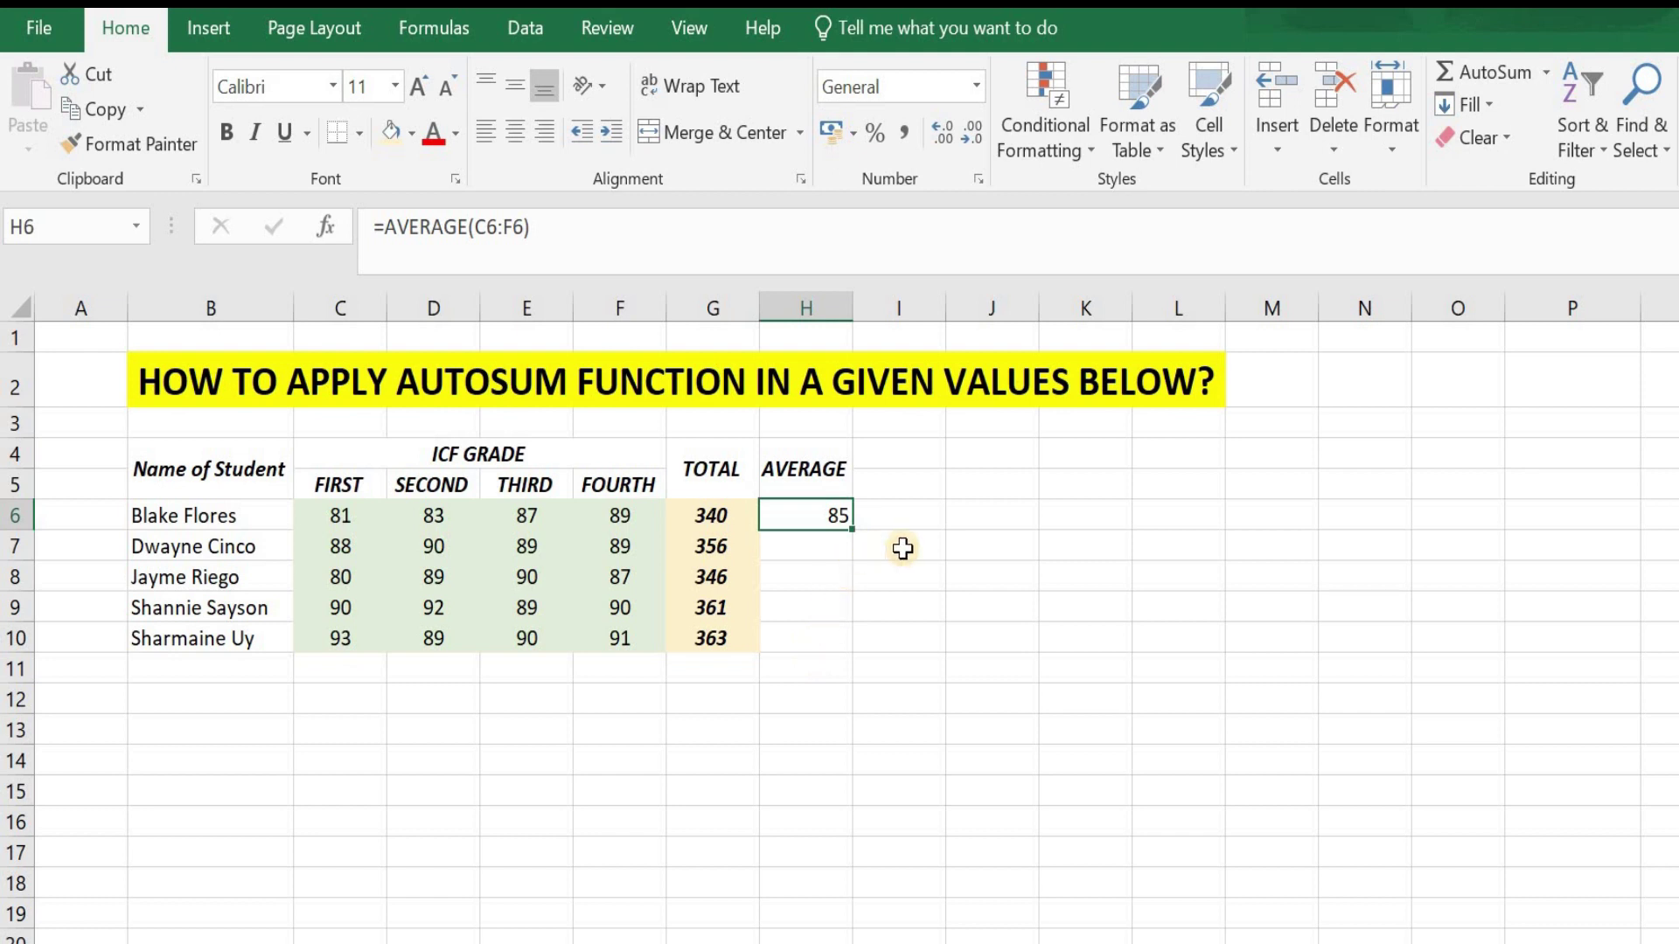
key("Delete")
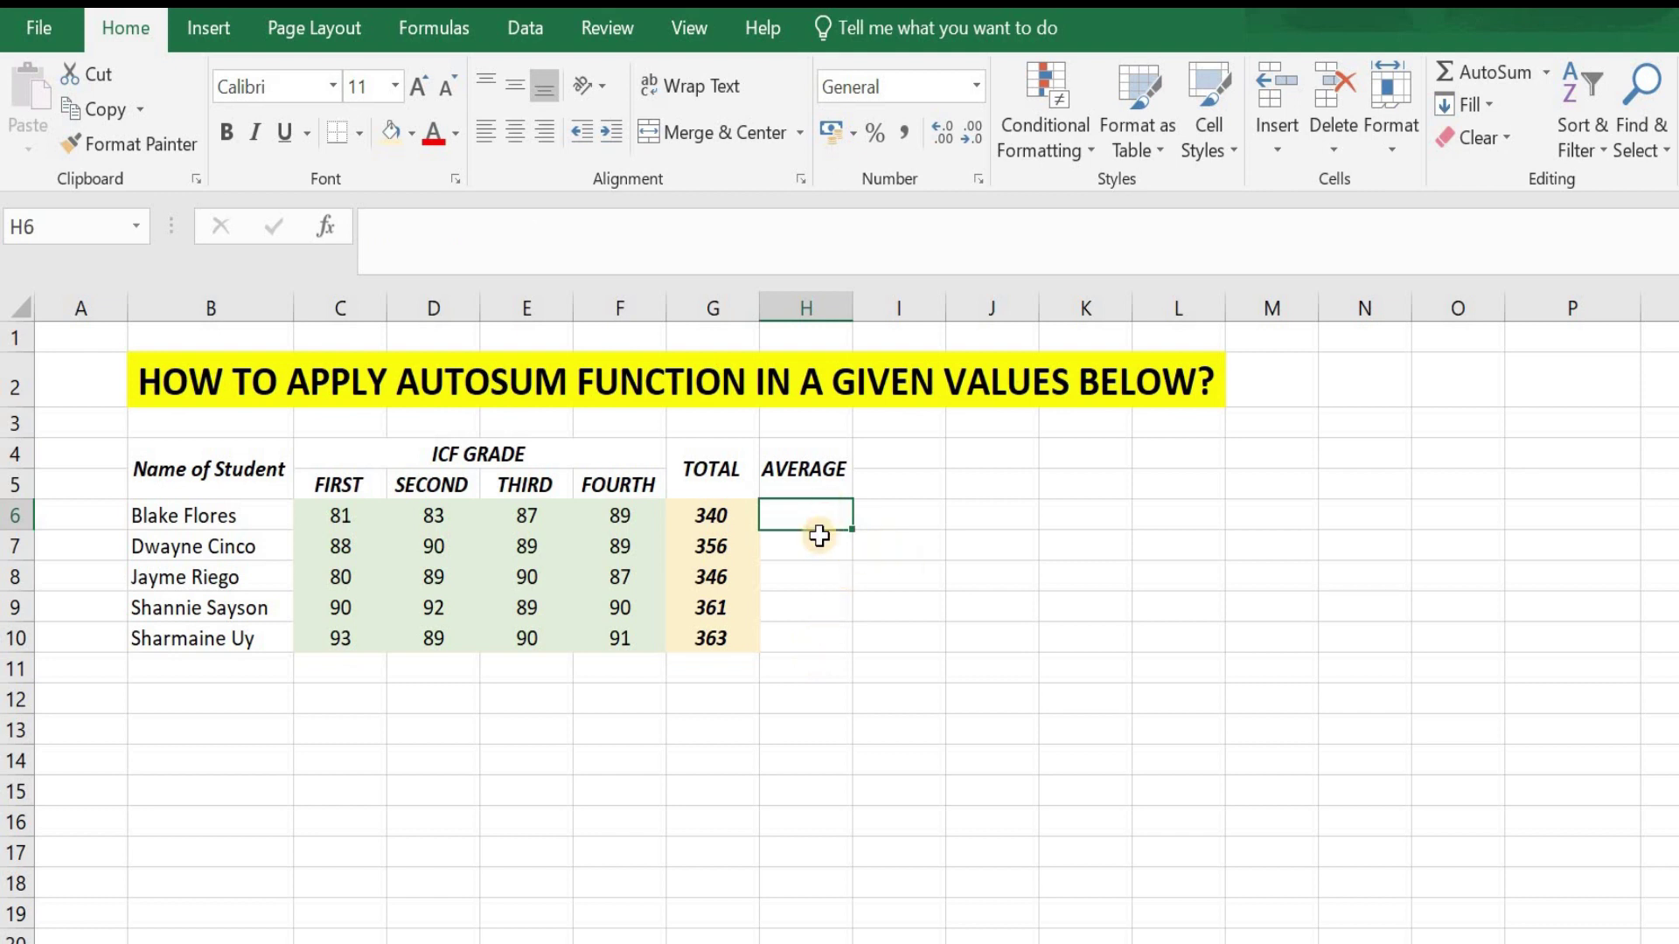
Write =AVERAGE(C6:F6) in cell H6, selecting the first student's four grades on the sheet as the range
type("=")
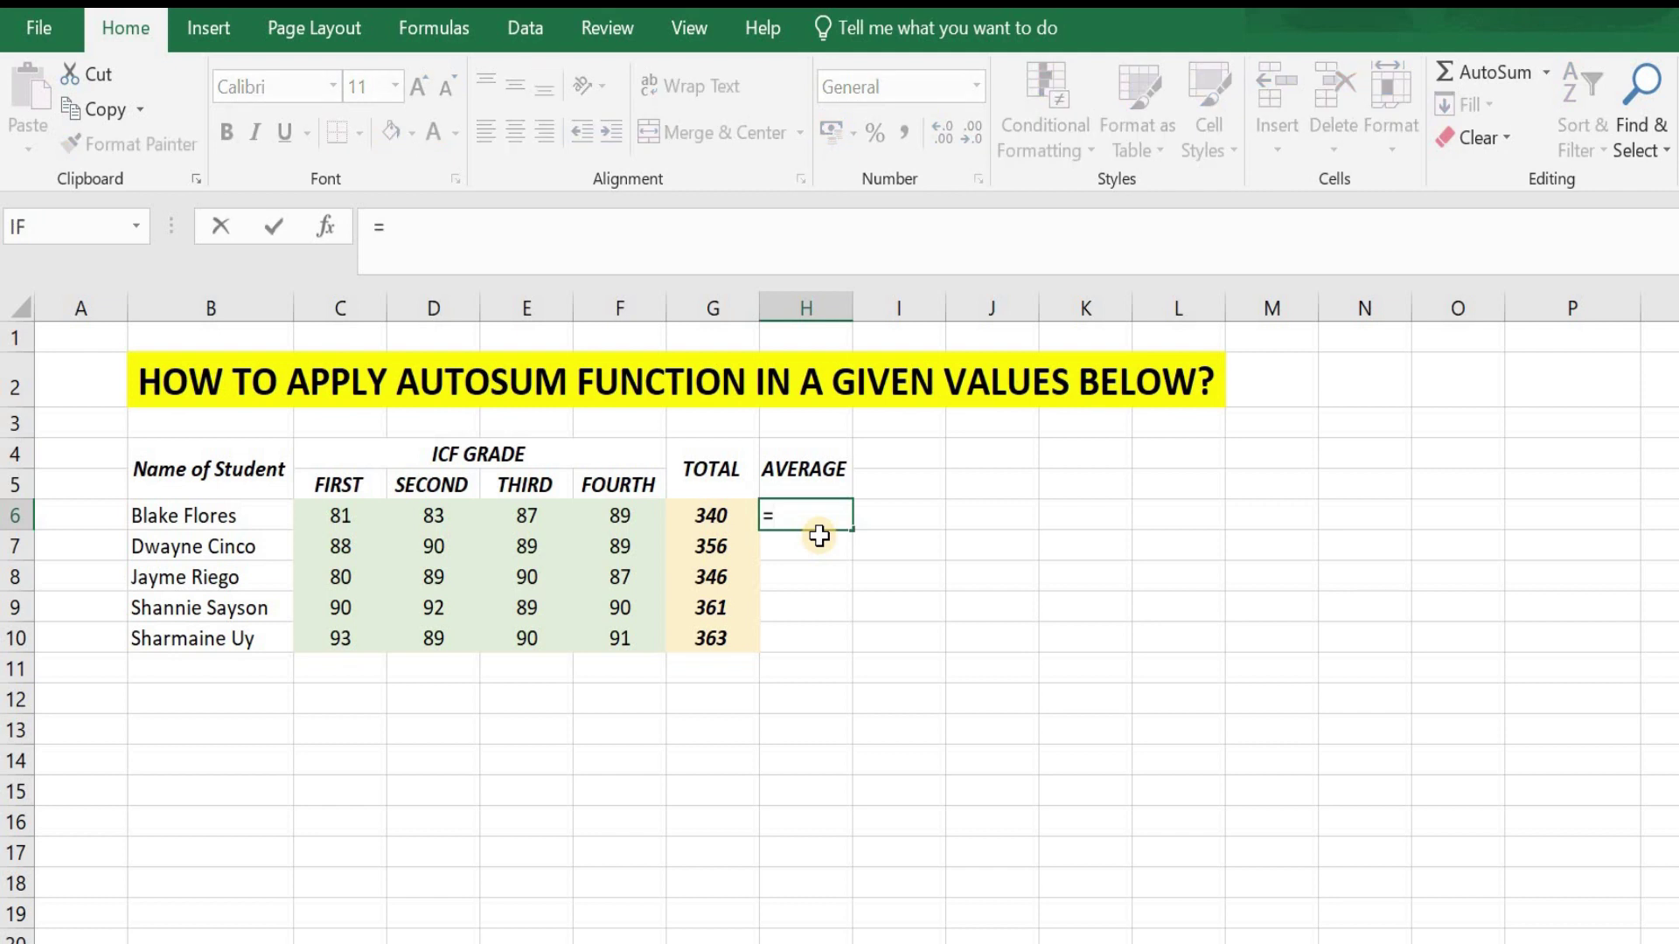
type("AVERAGE")
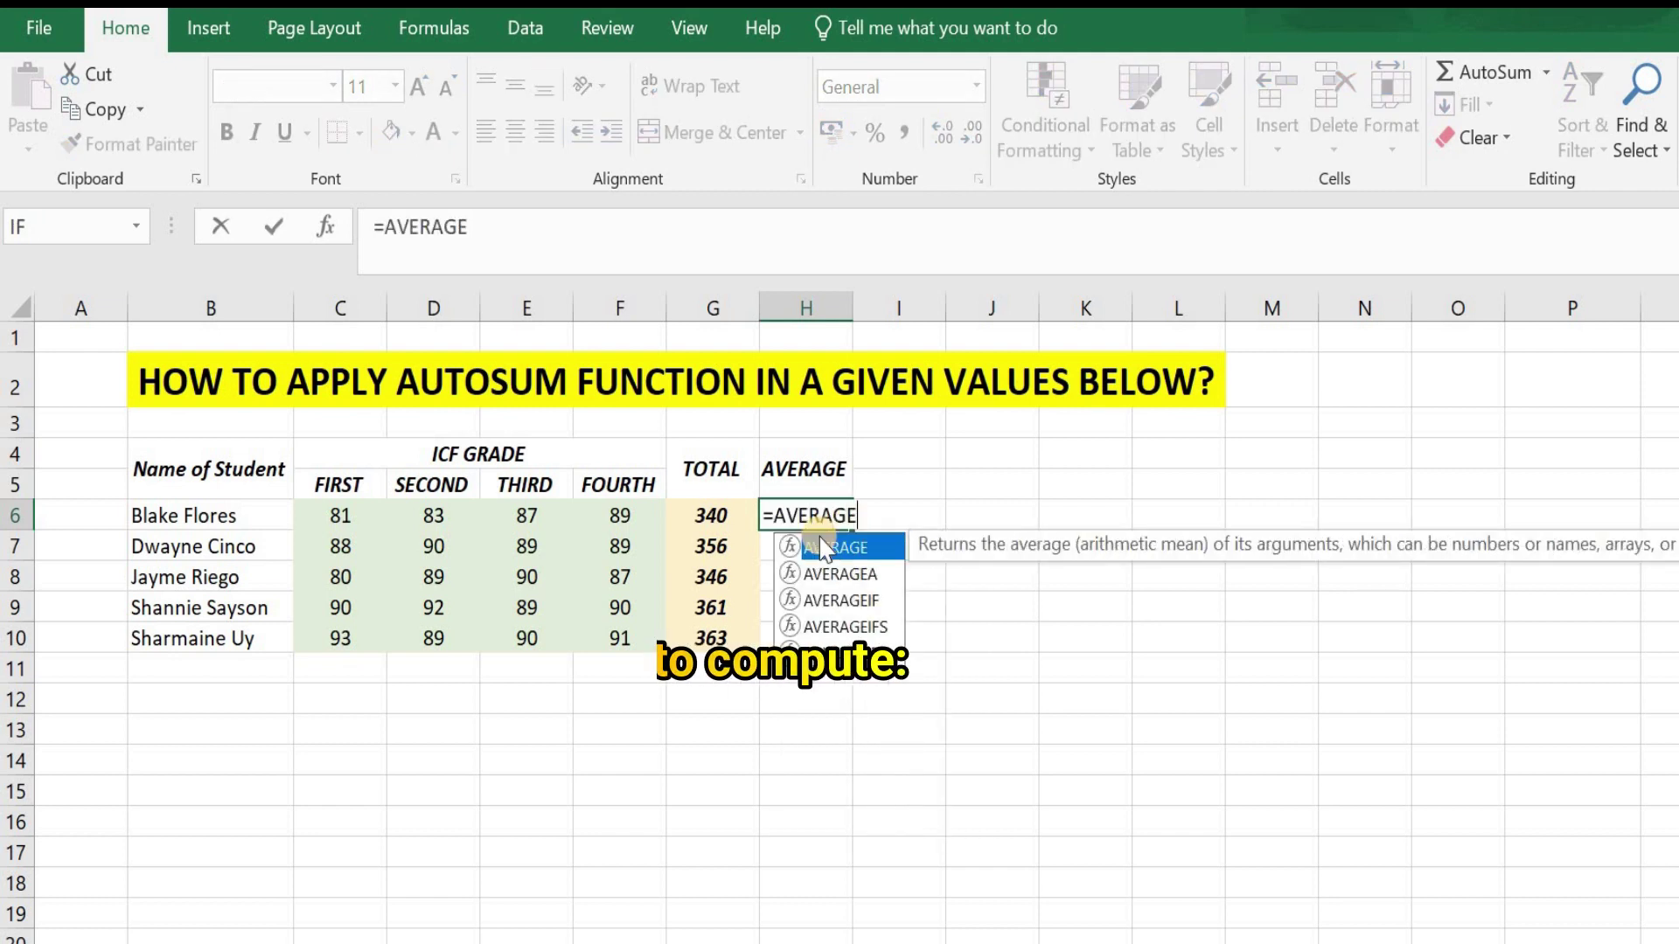
double_click(822, 547)
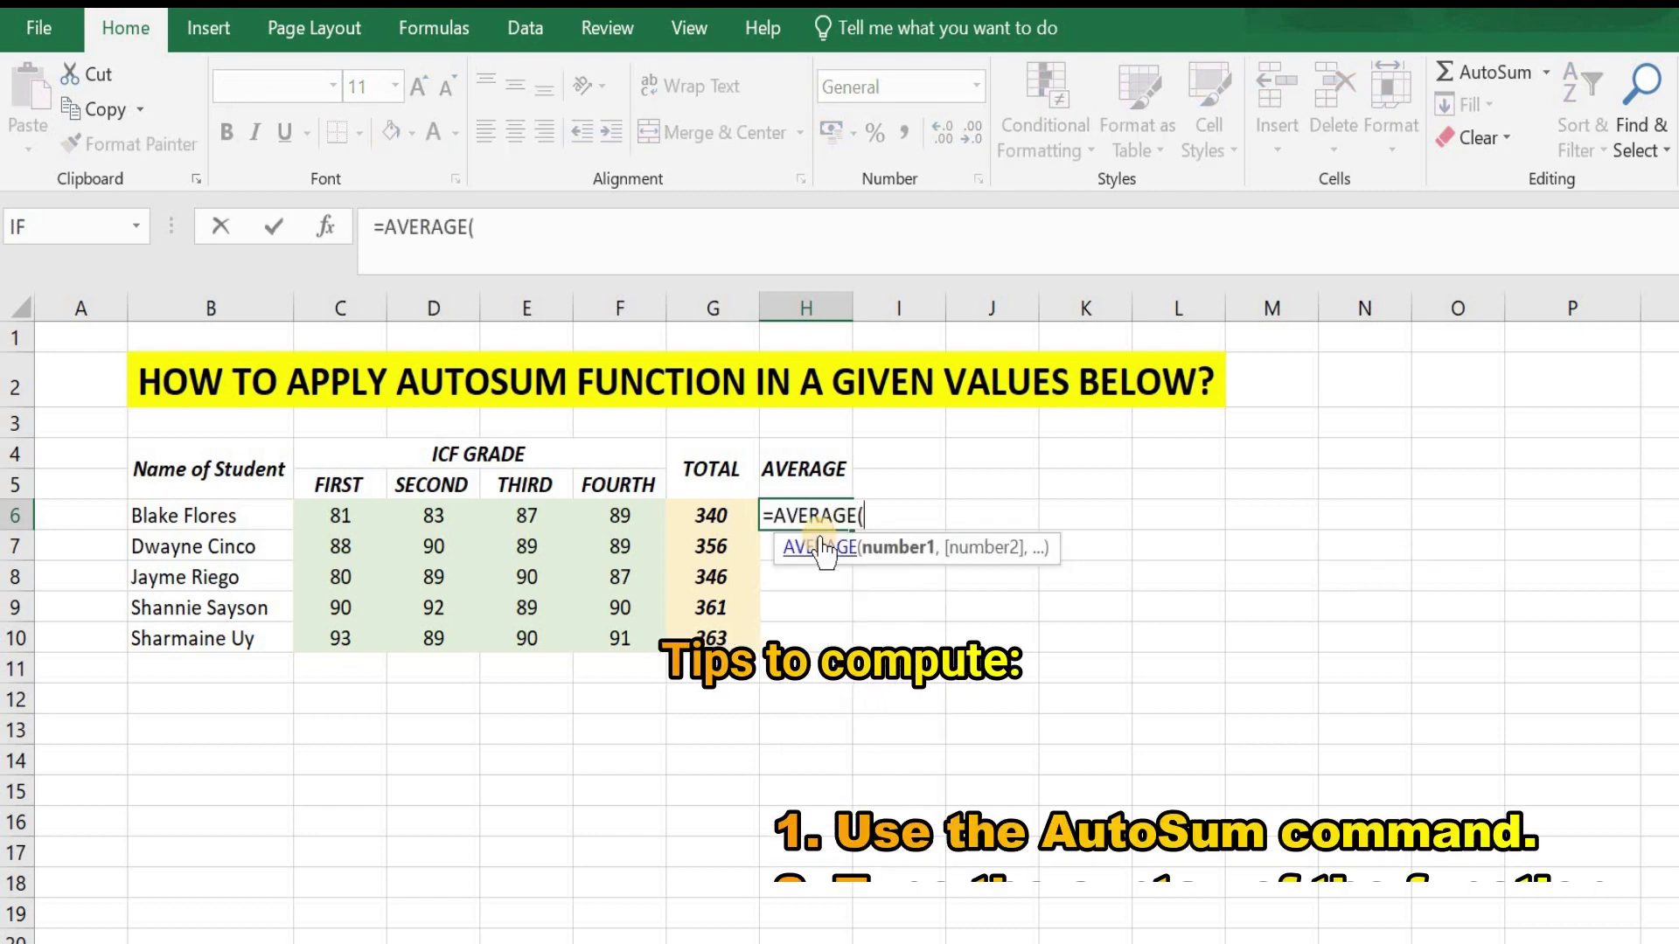
left_click(335, 514)
left_click_drag(352, 514, 609, 515)
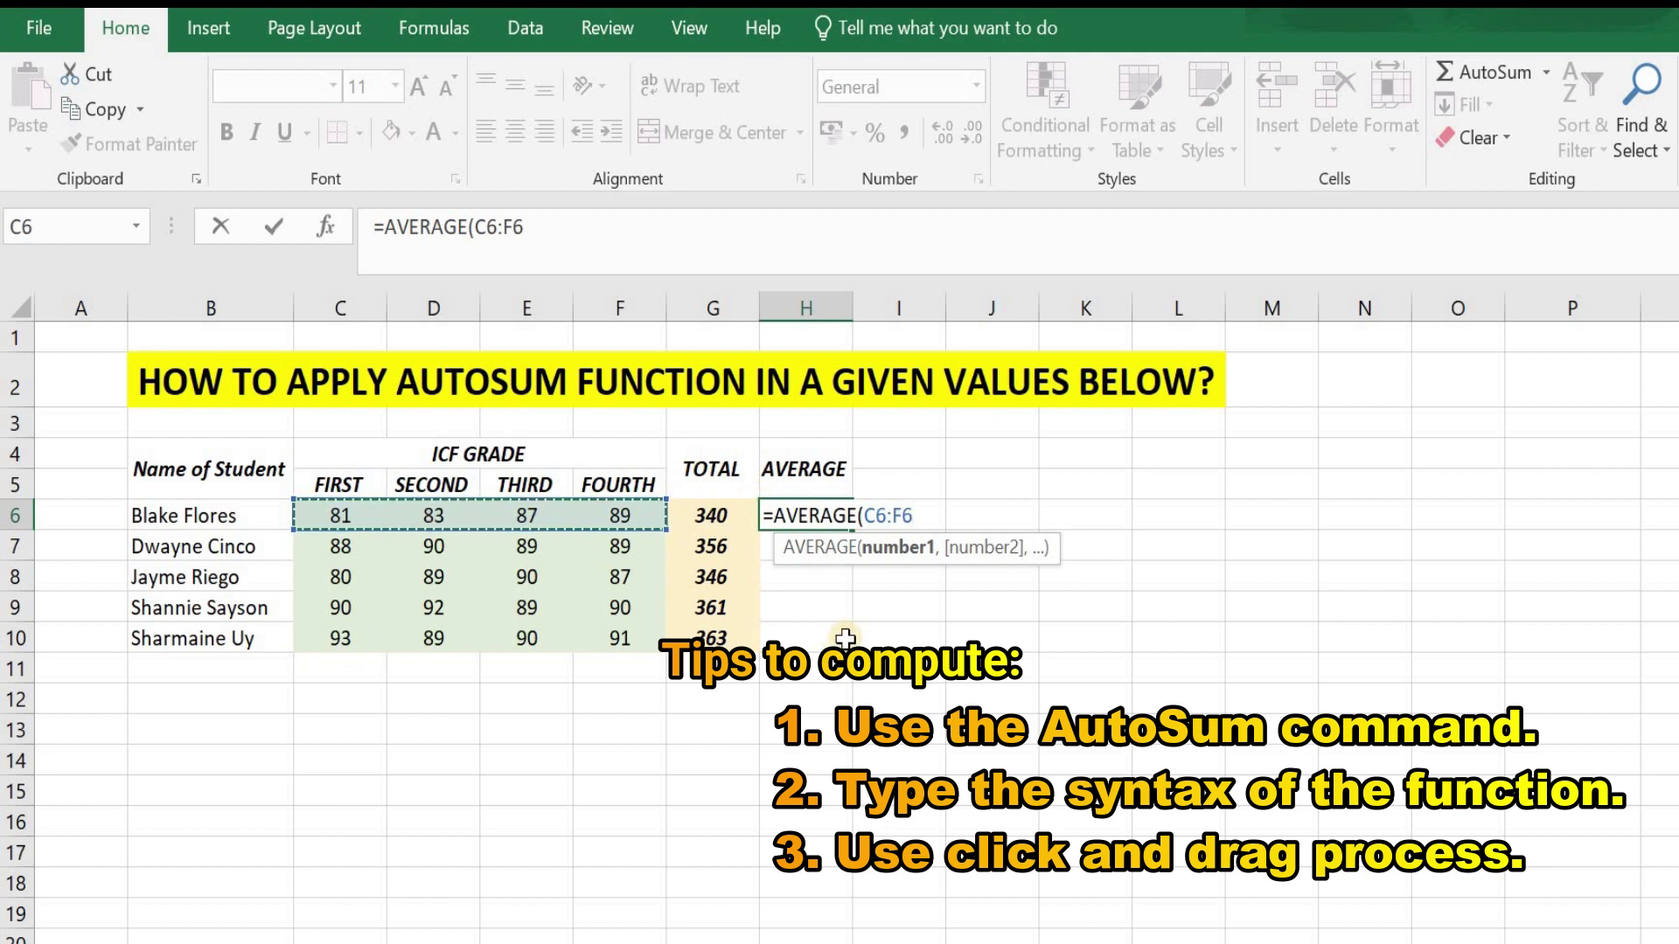
type(")")
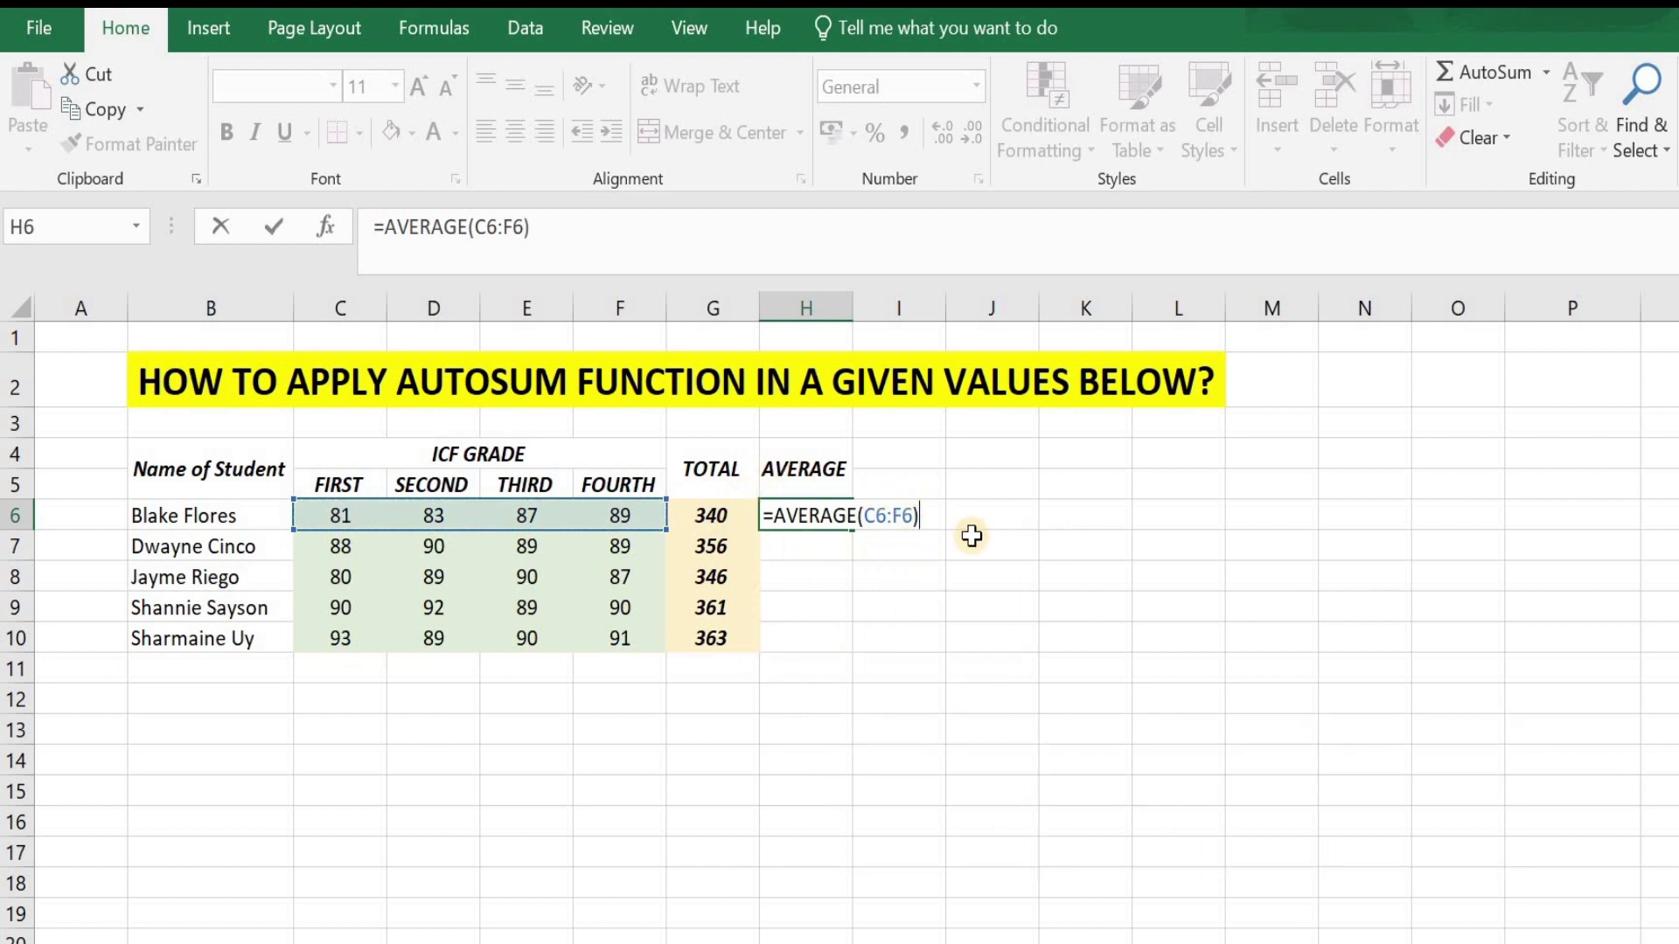
key("Return")
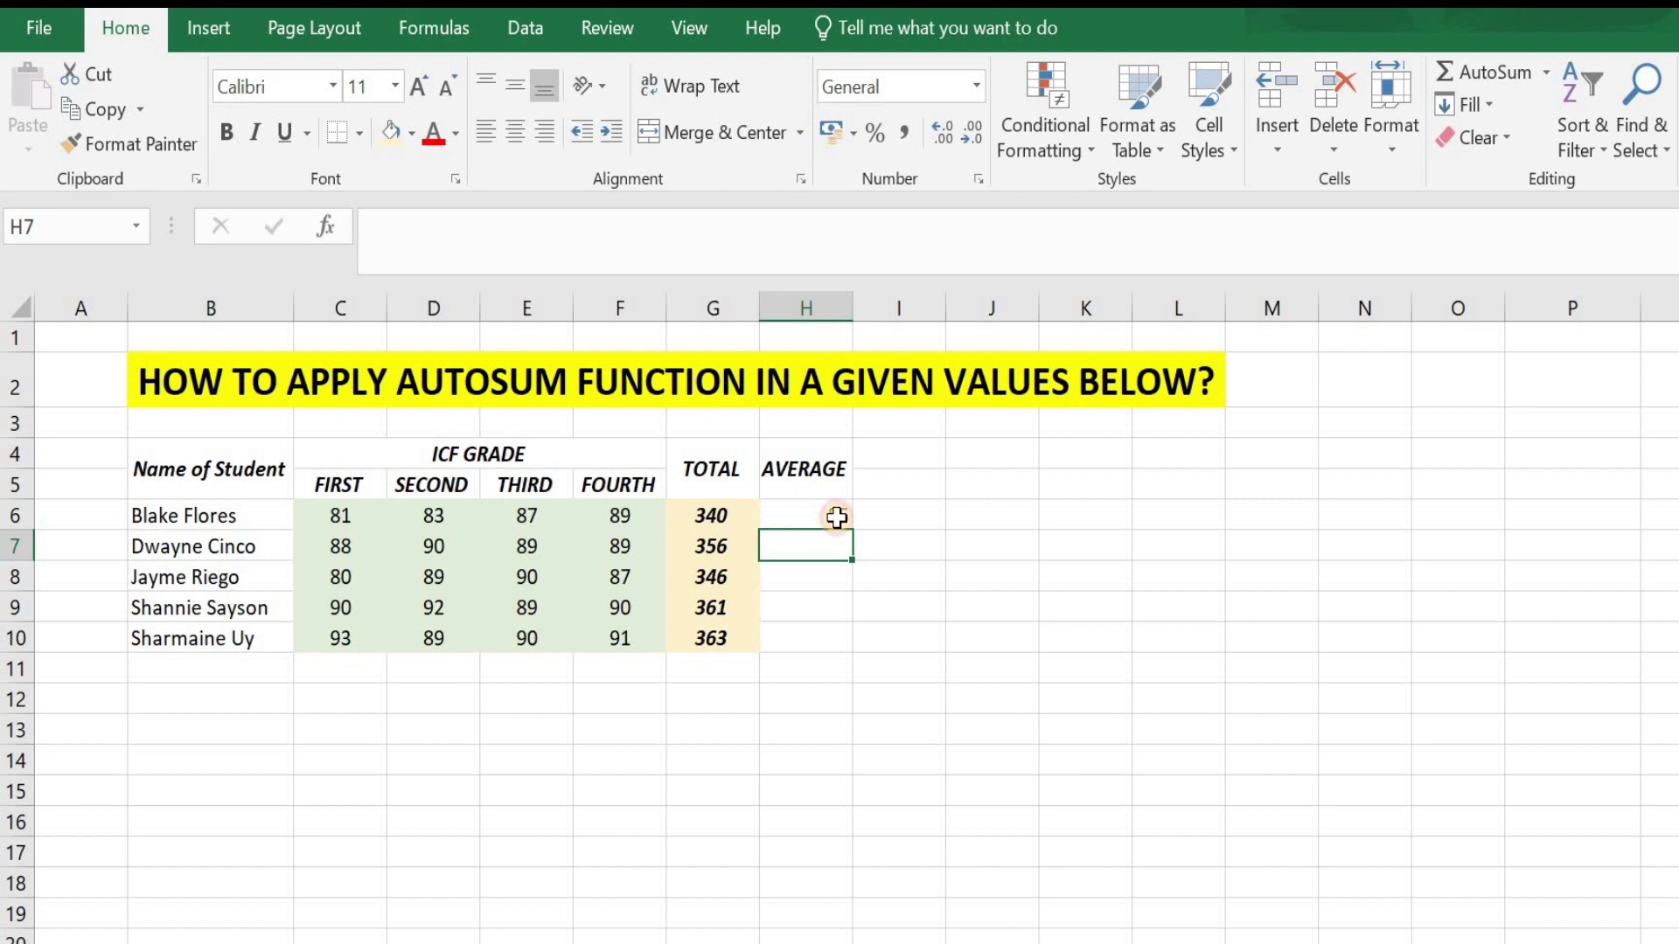
Fill the average formula from H6 down to H10 and centre the values in the AVERAGE column
left_click(837, 518)
left_click_drag(853, 530, 854, 654)
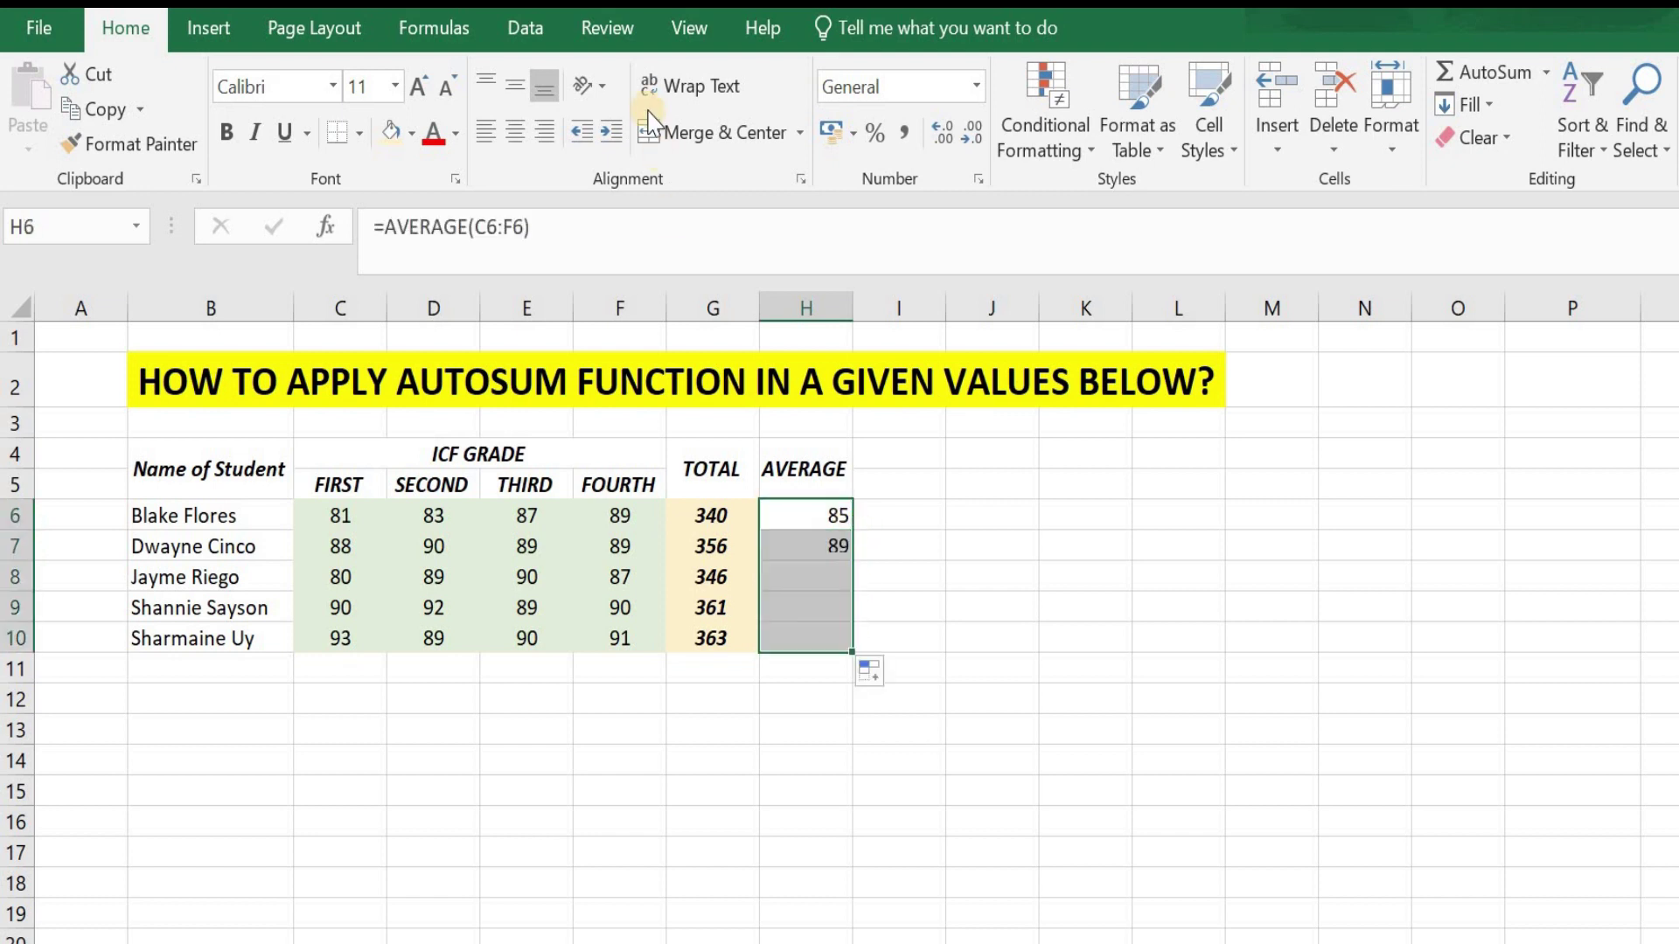
left_click(517, 137)
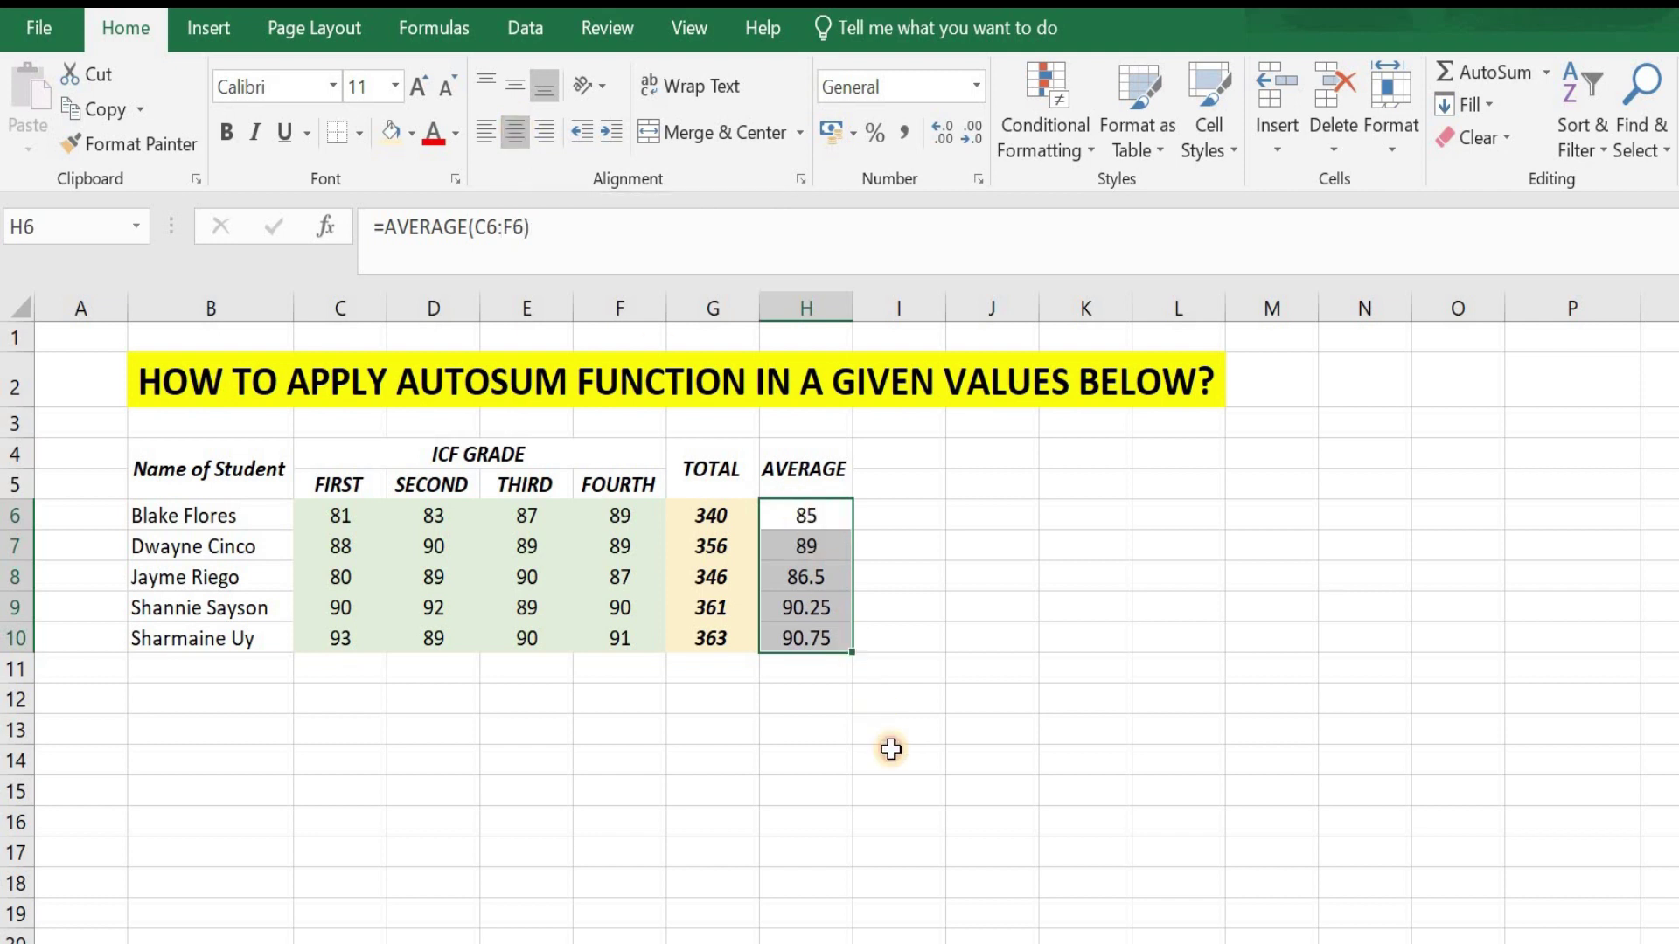
left_click(891, 749)
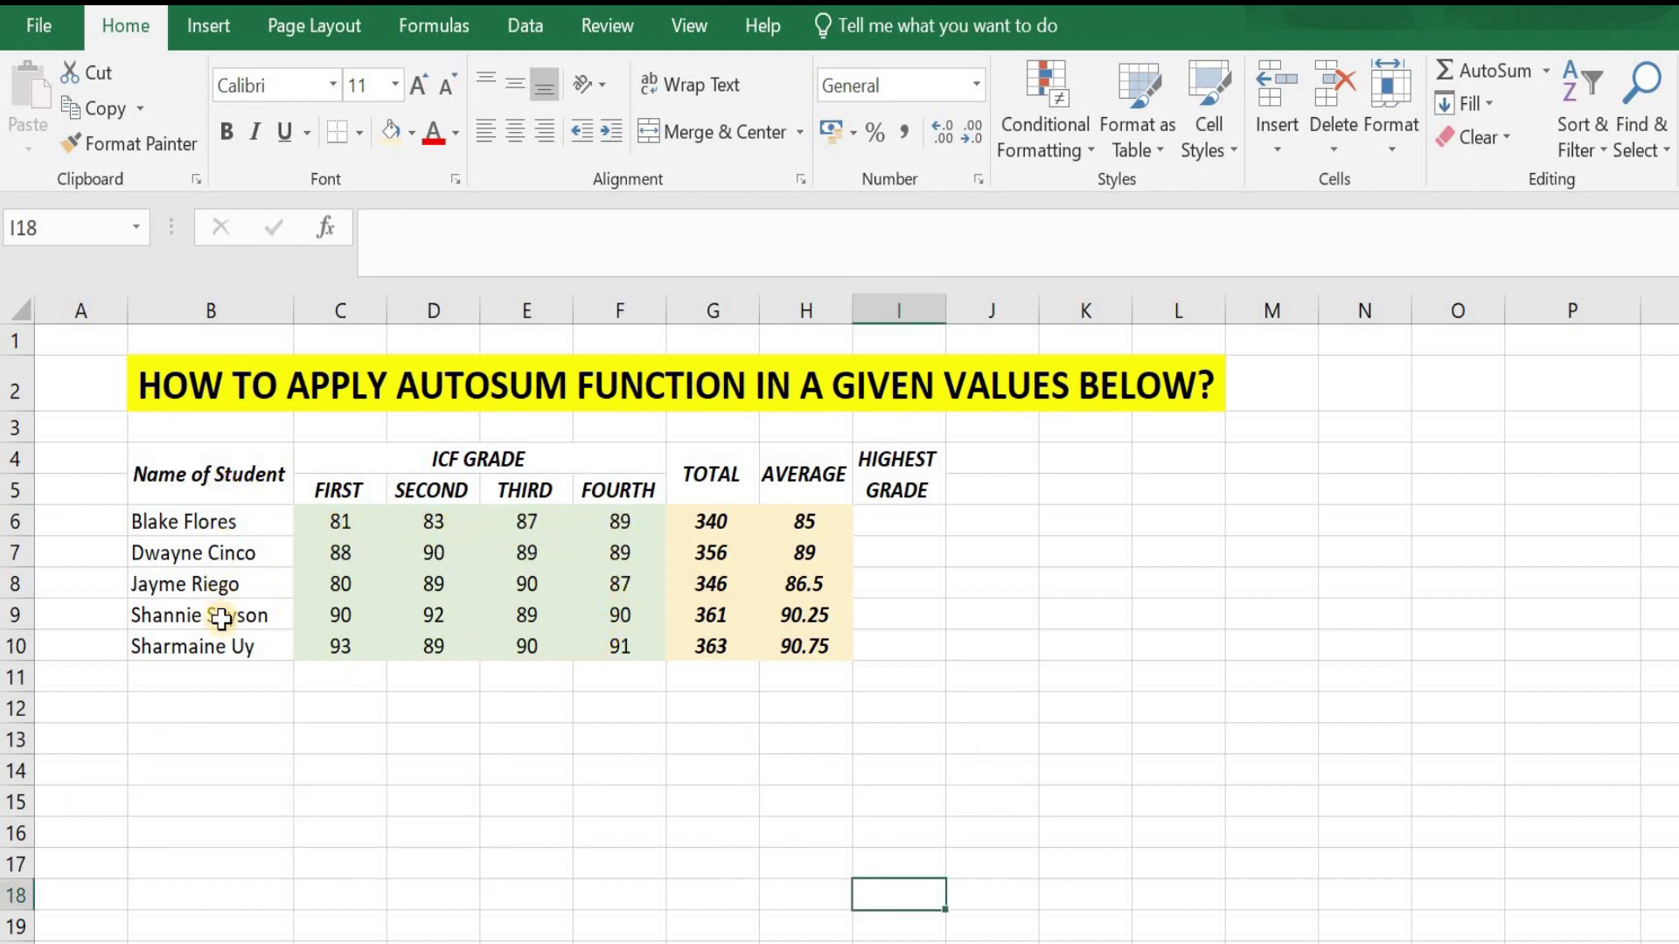
Compute the first student's highest grade in cell I6 with the AutoSum Max function, editing the range to C6:F6
left_click(924, 521)
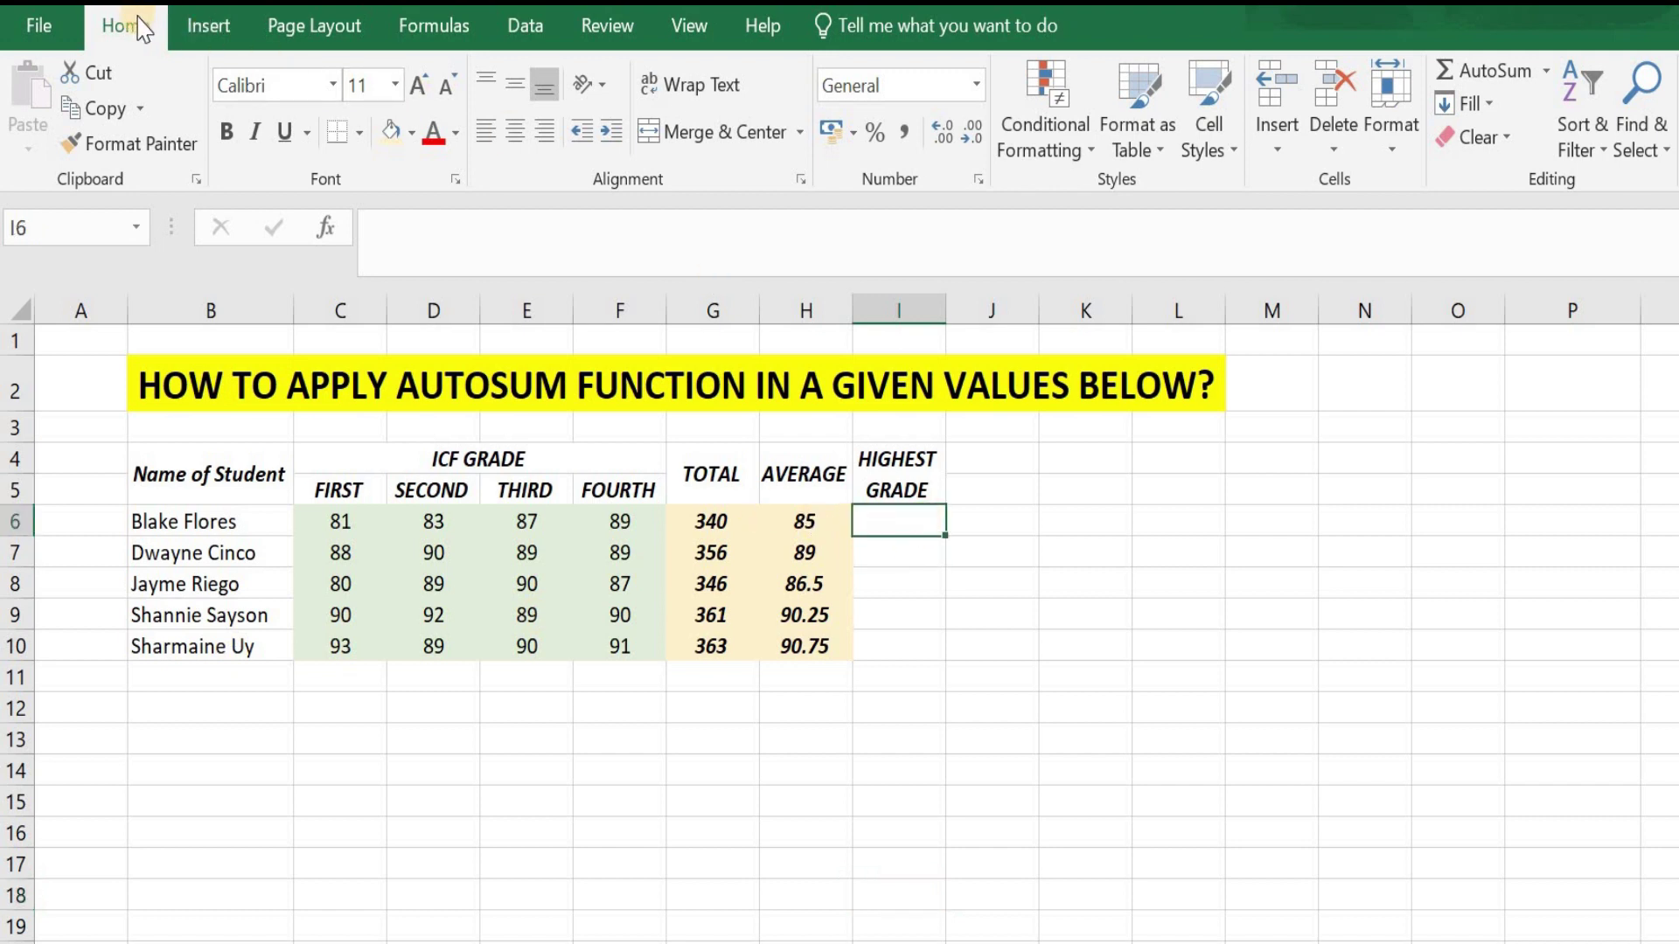
left_click(1546, 72)
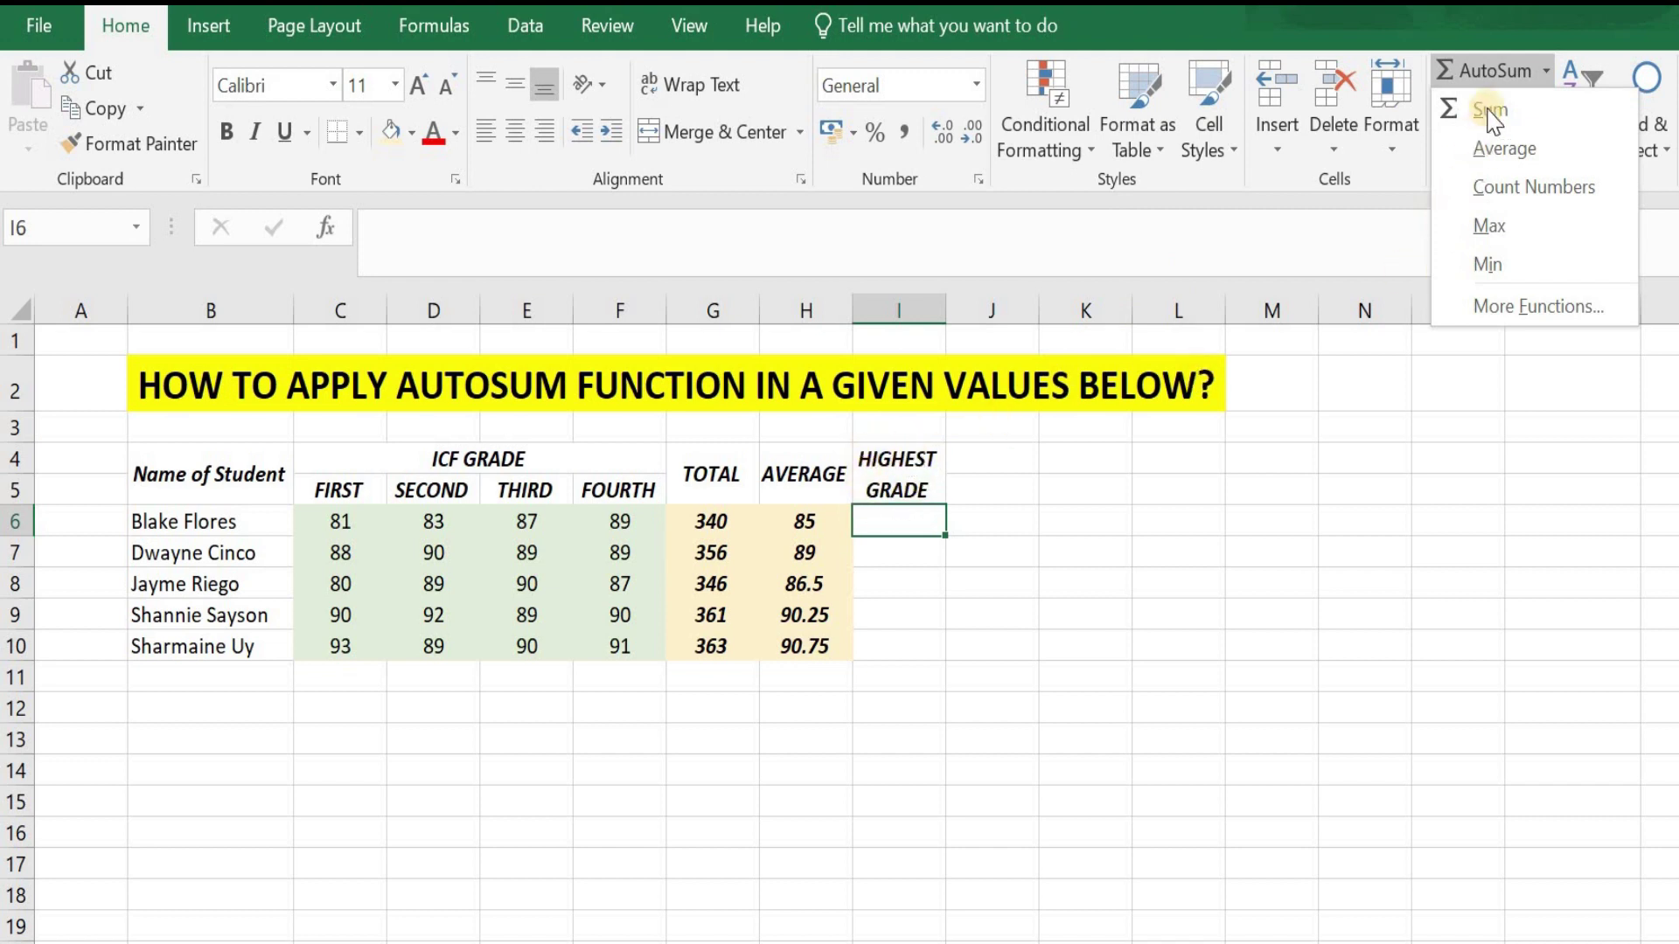
left_click(1536, 240)
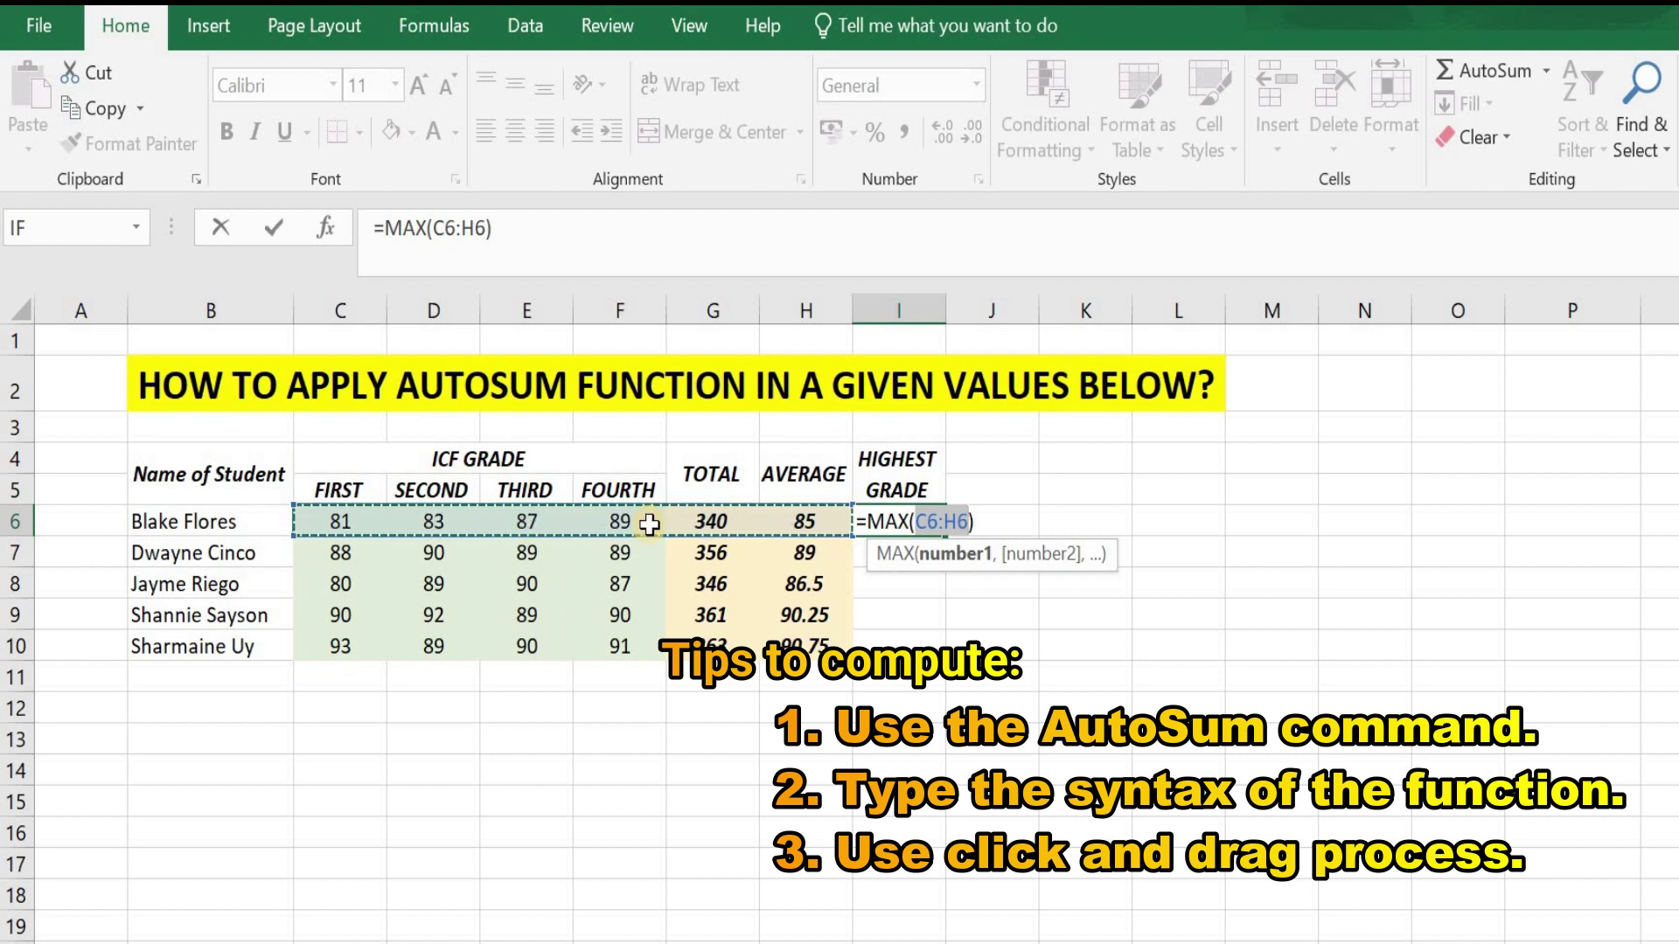
left_click(970, 525)
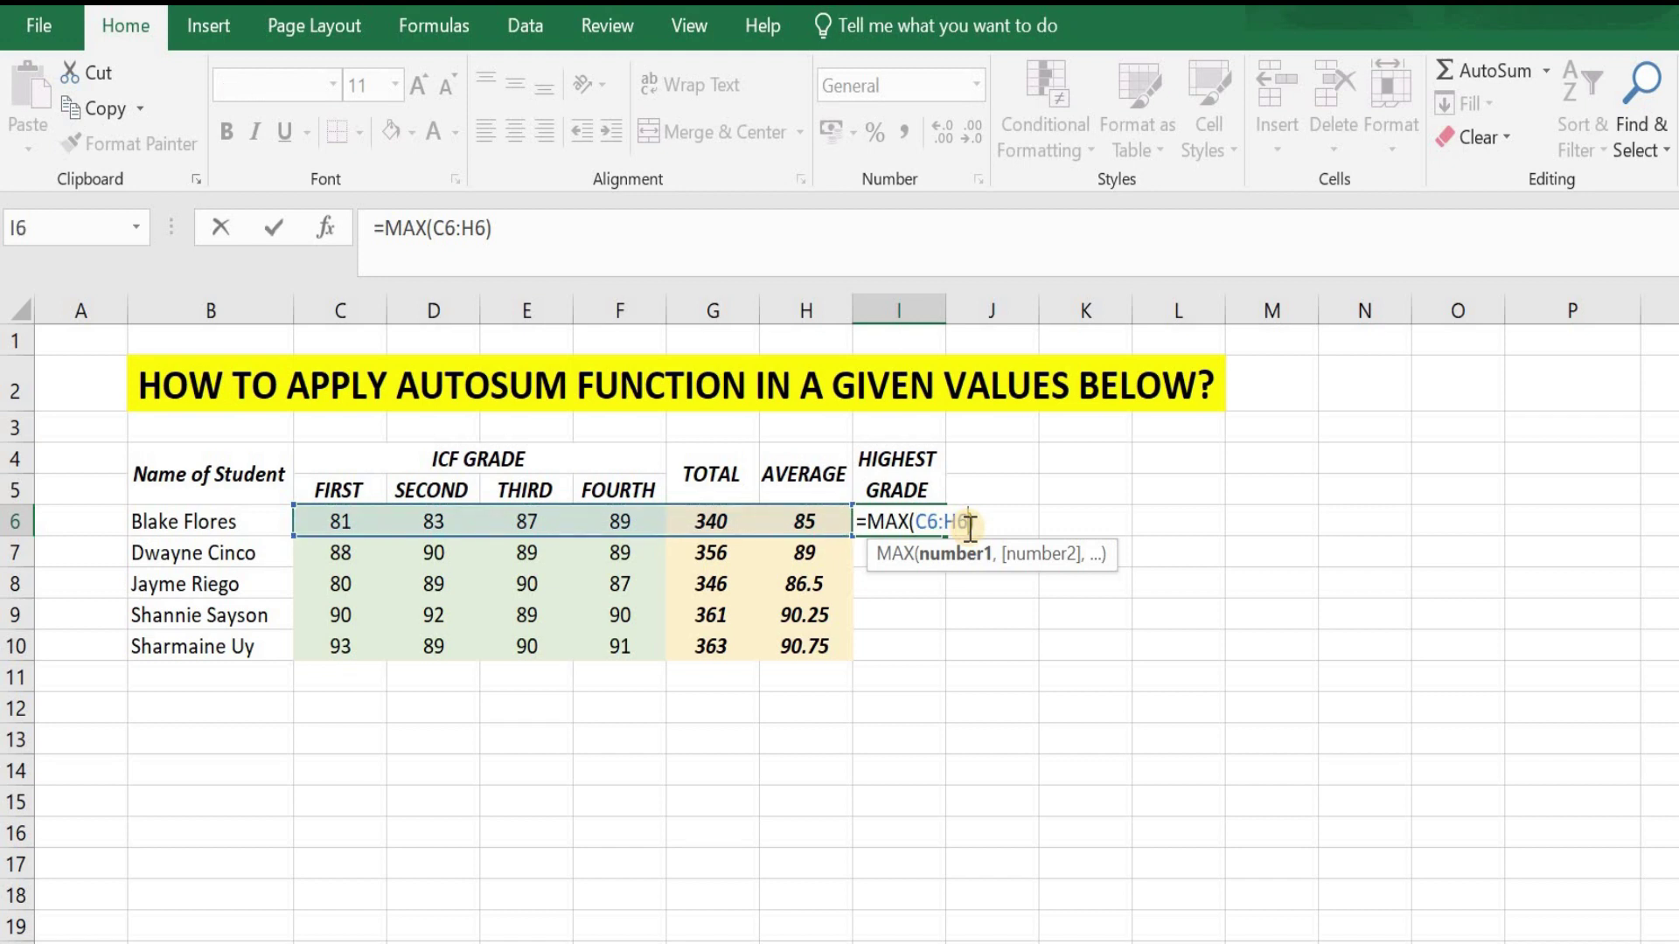
key("BackSpace")
key("BackSpace")
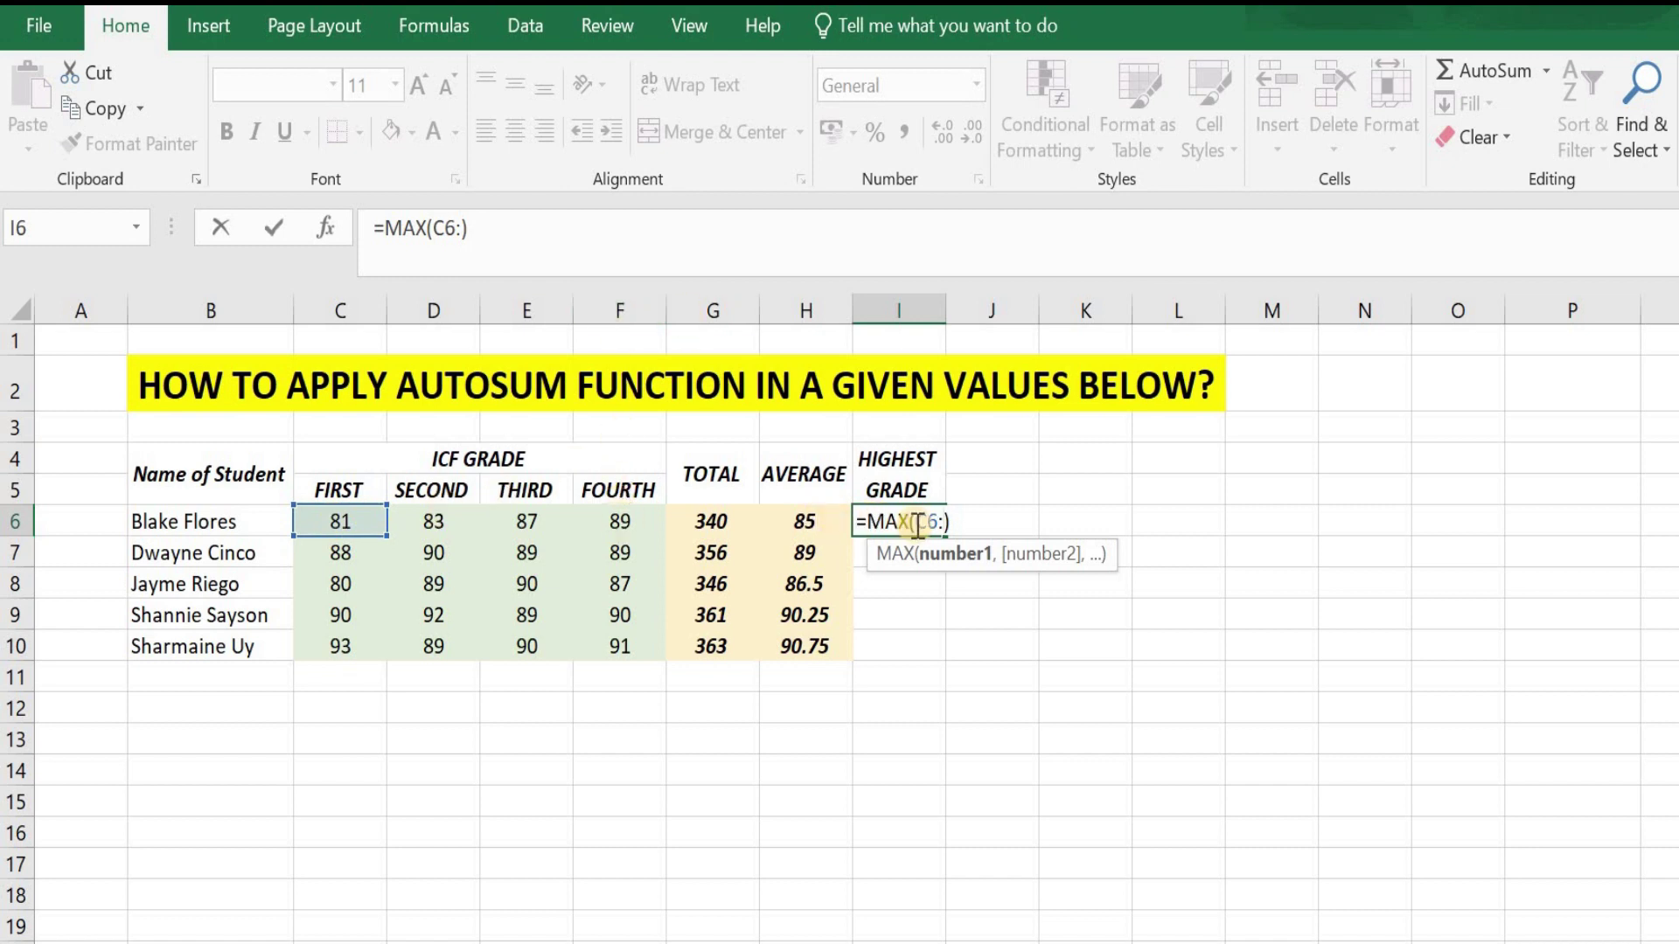
type("F")
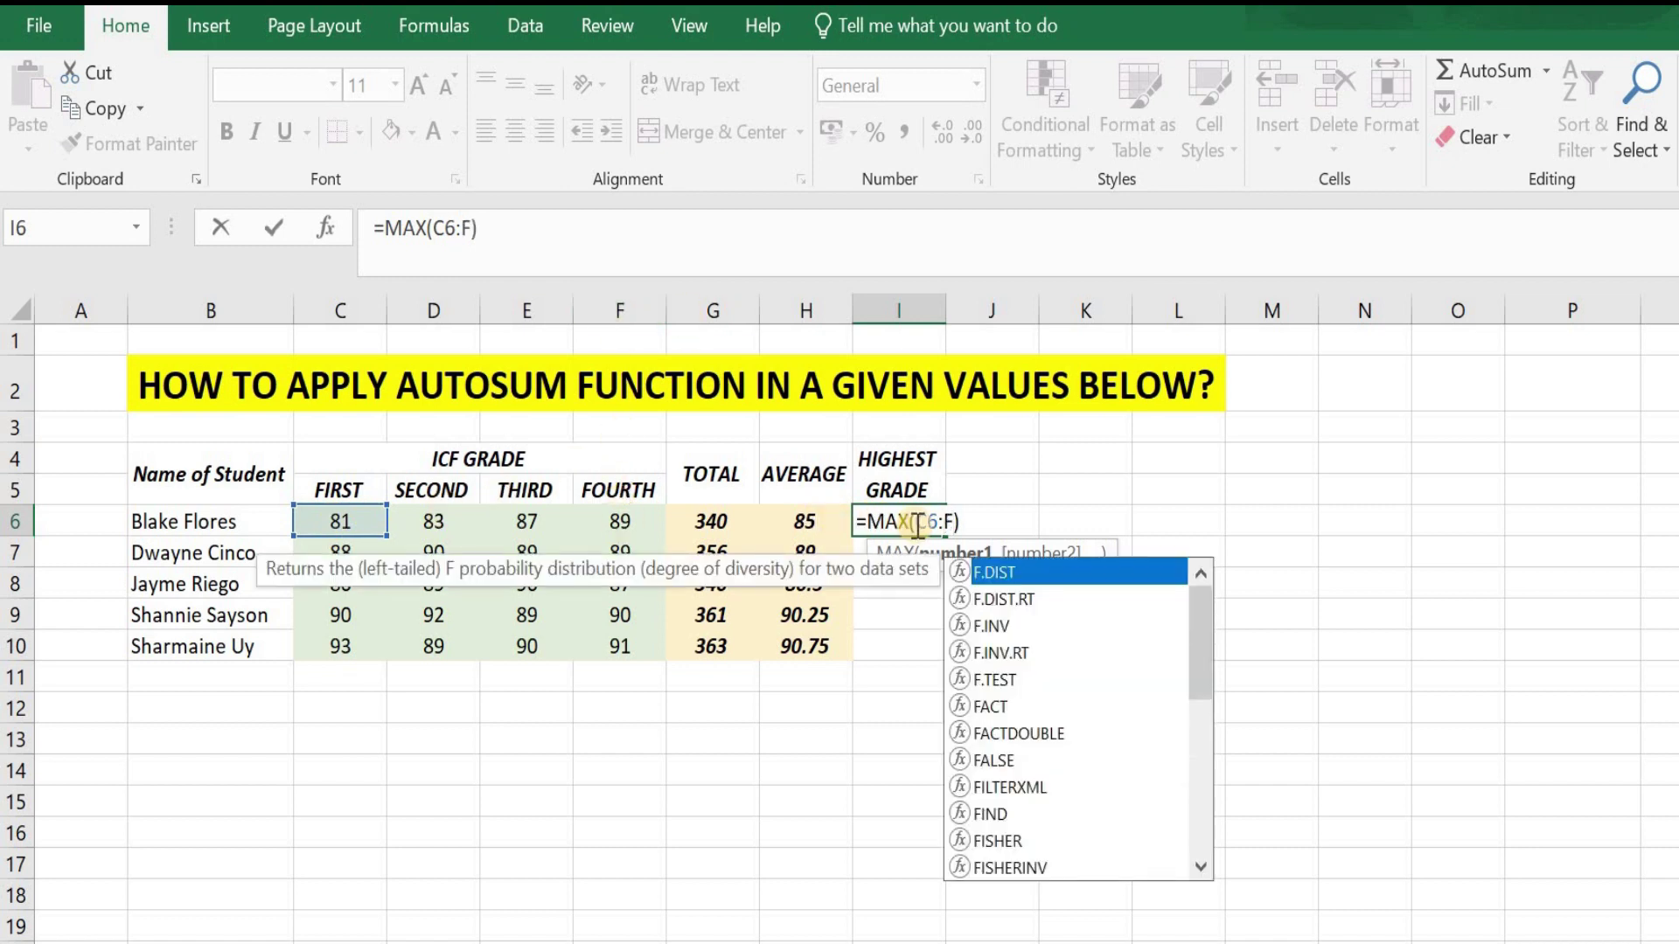
type("6")
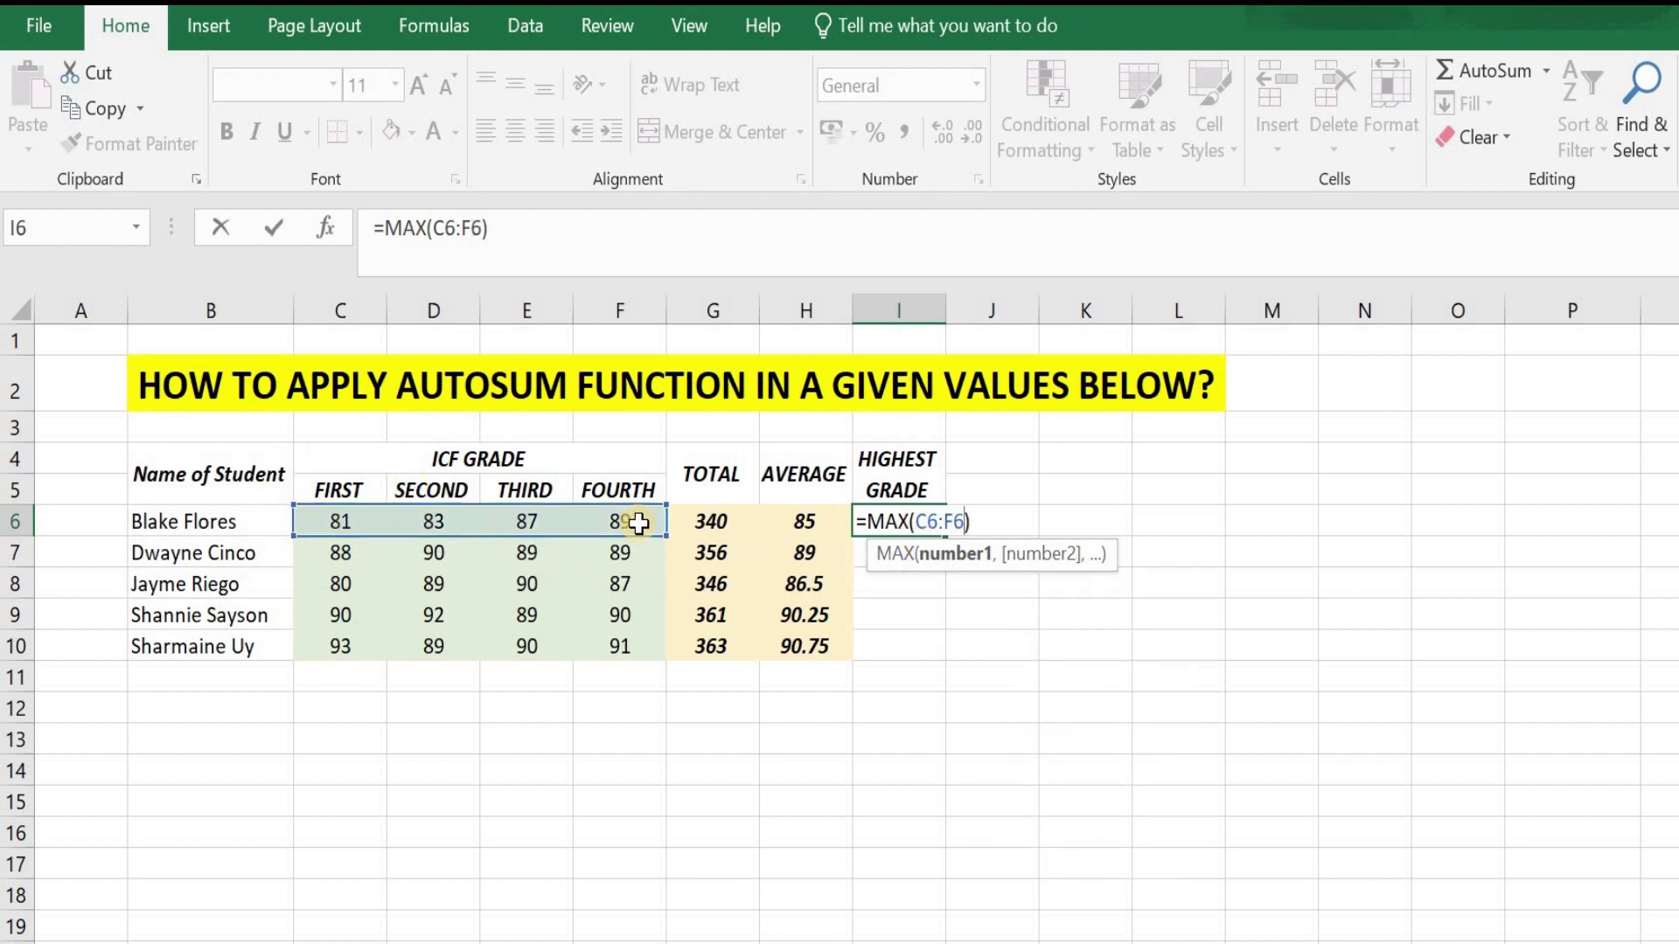
key("Return")
Fill the highest-grade formula from I6 down to I10 and centre the values
left_click(934, 529)
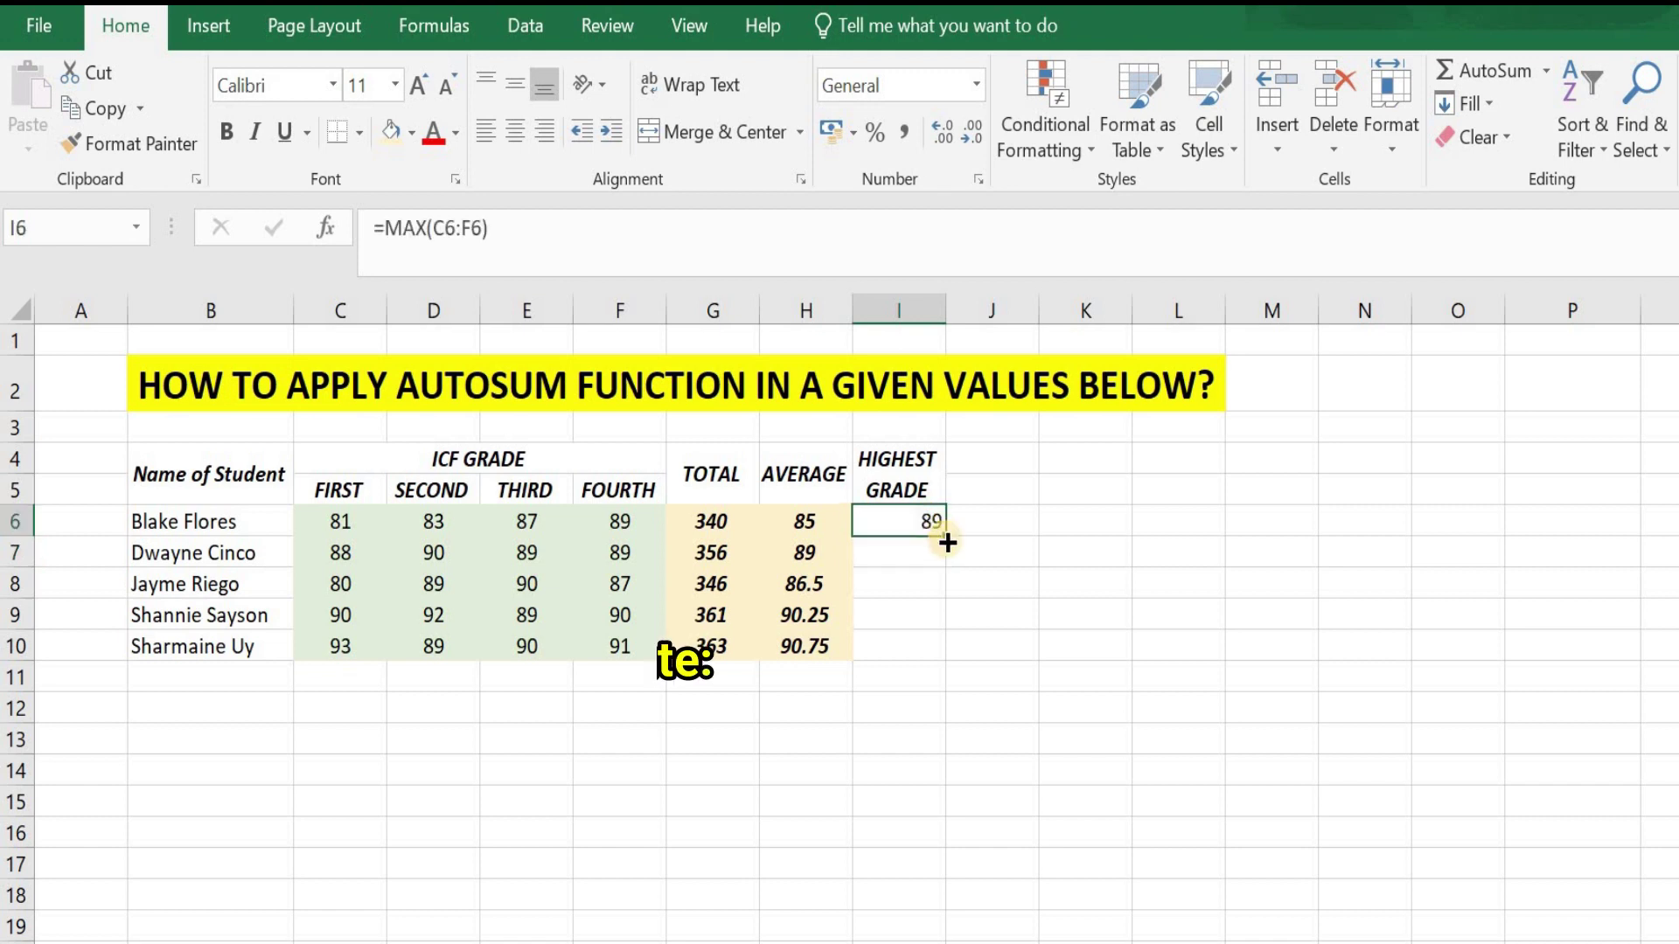
left_click_drag(909, 523, 905, 647)
key("ctrl+d")
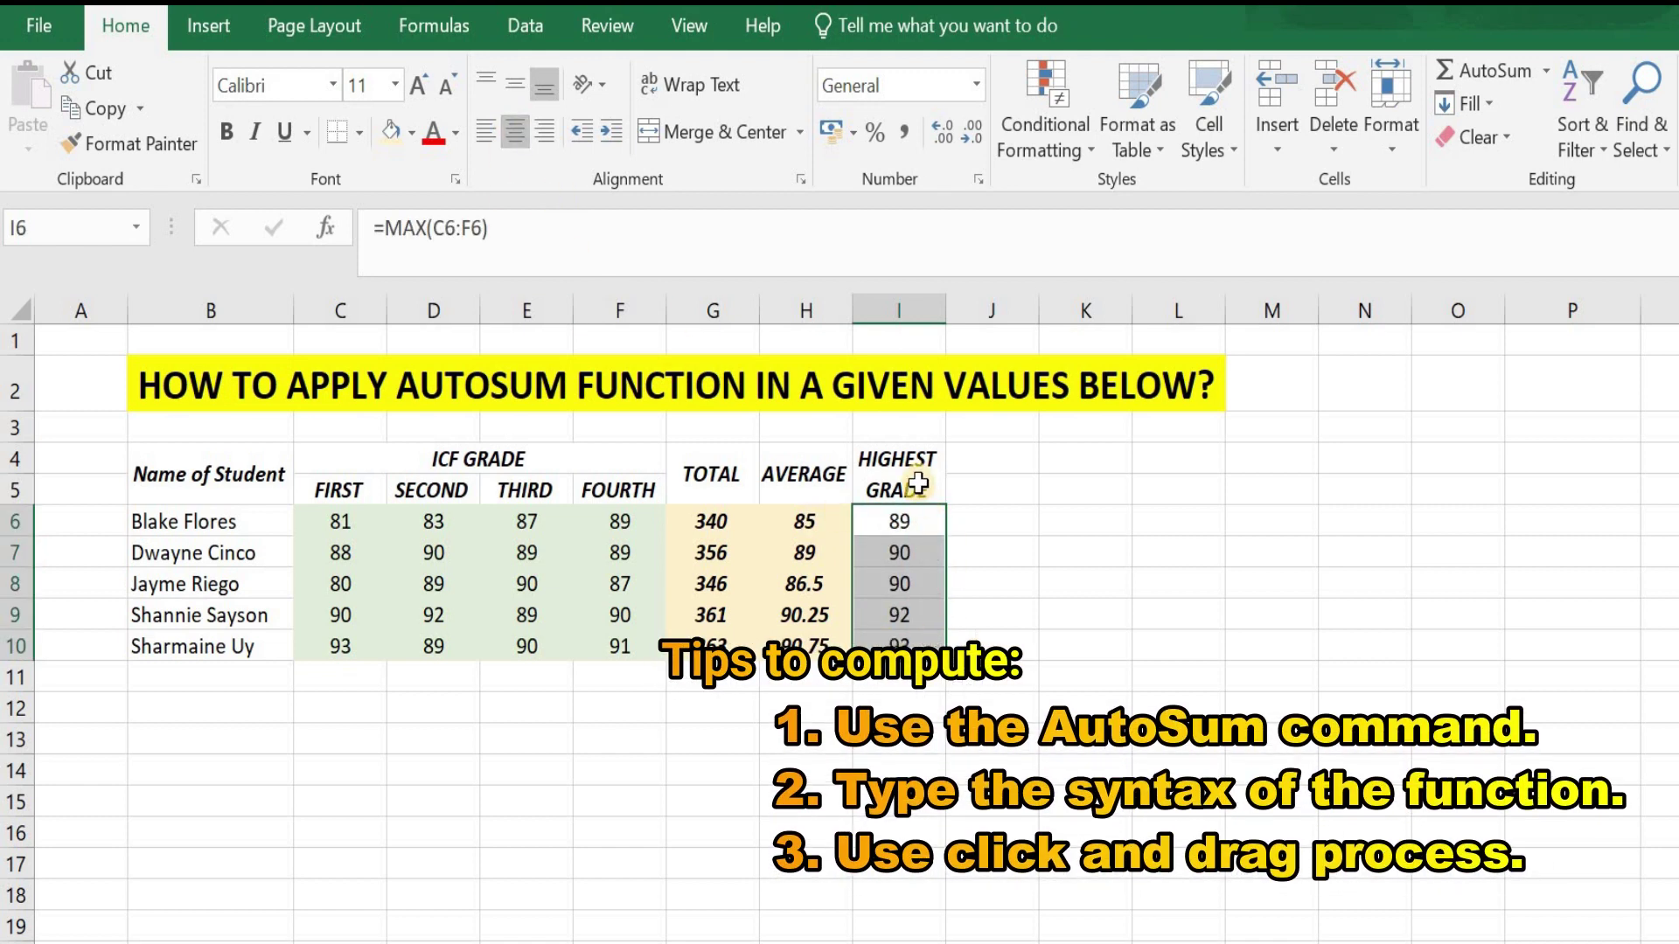
Check the highest-grade formulas in cells I6, I7 and I8 against the students' four grades
left_click(929, 522)
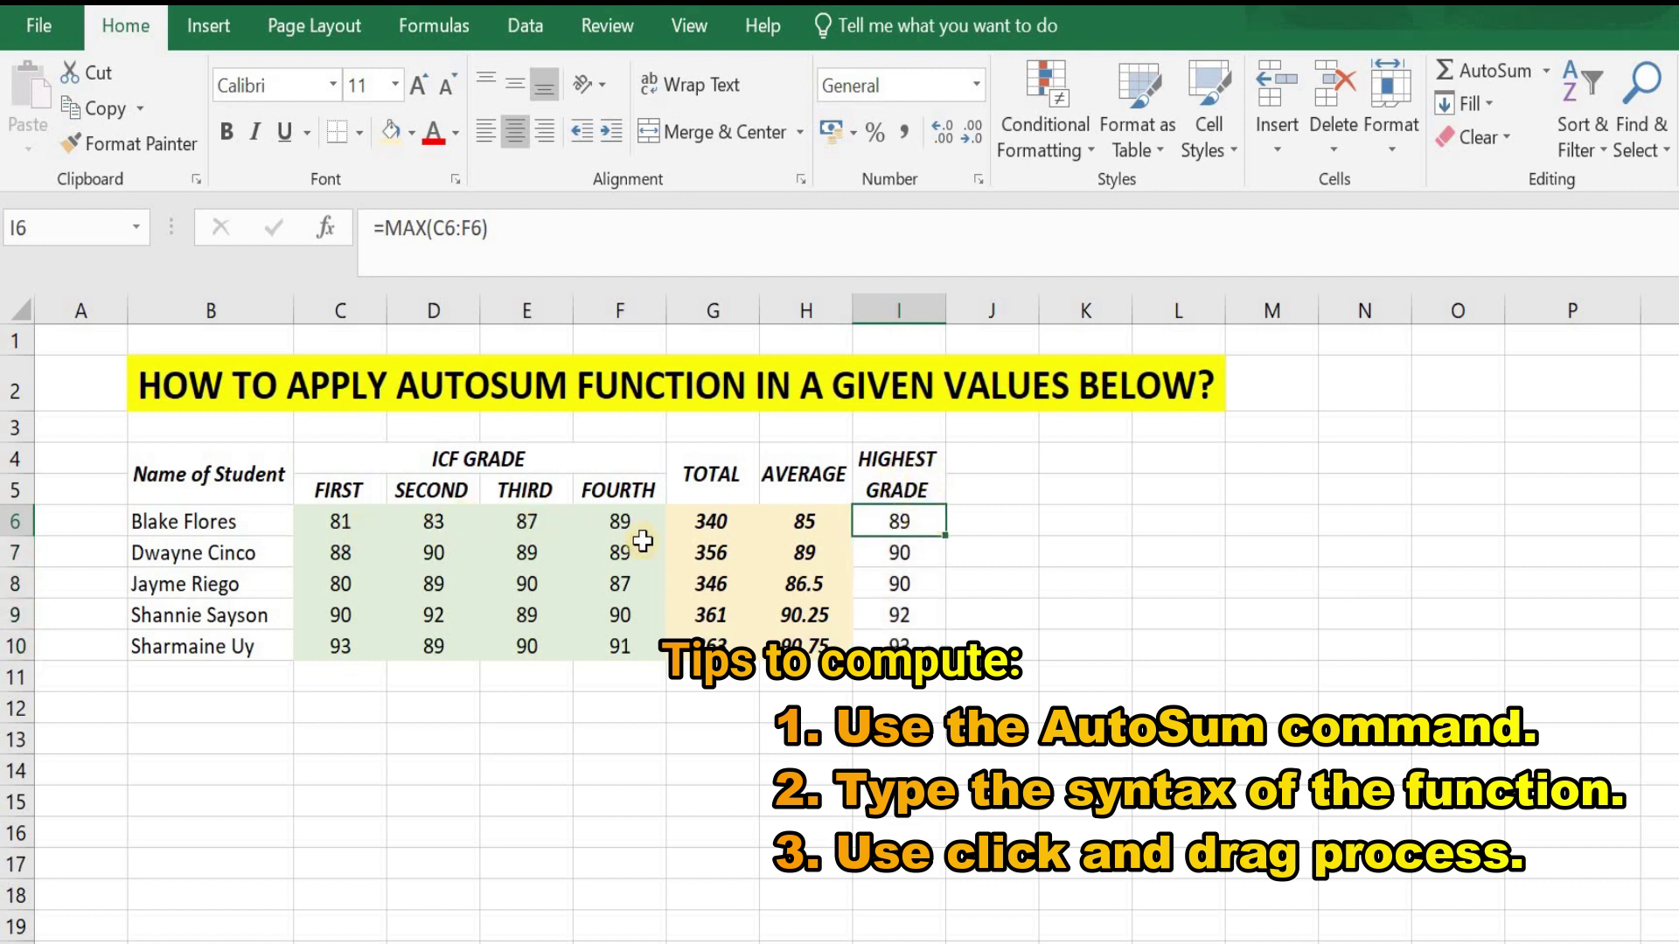
left_click(920, 560)
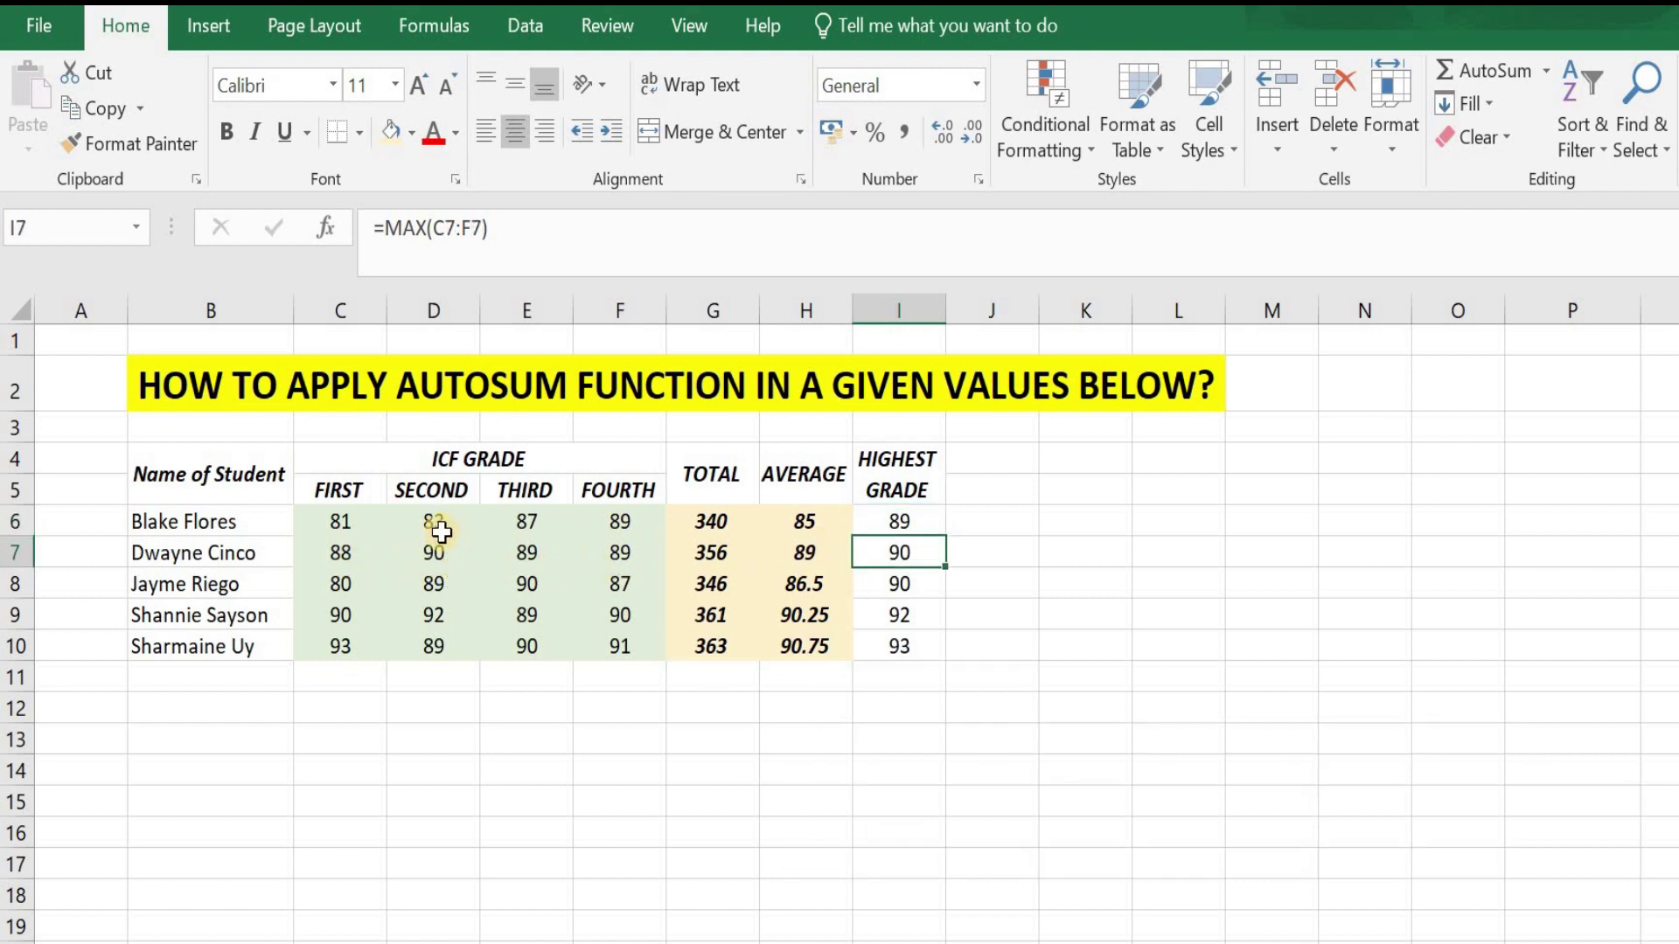
left_click(893, 591)
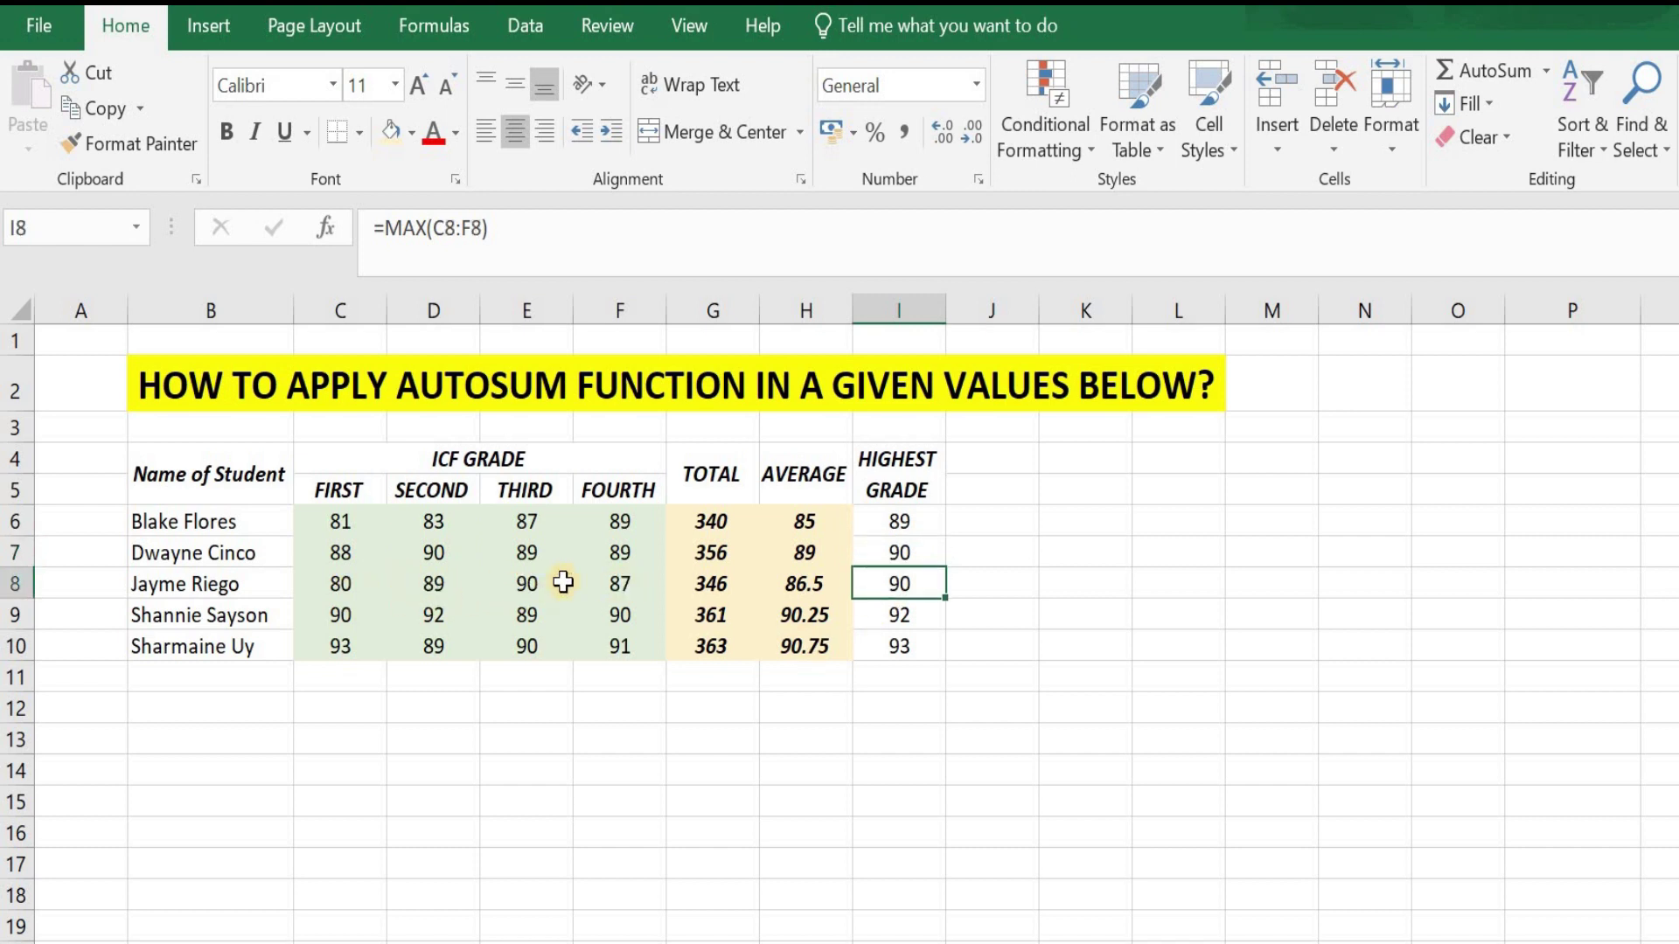
left_click(917, 827)
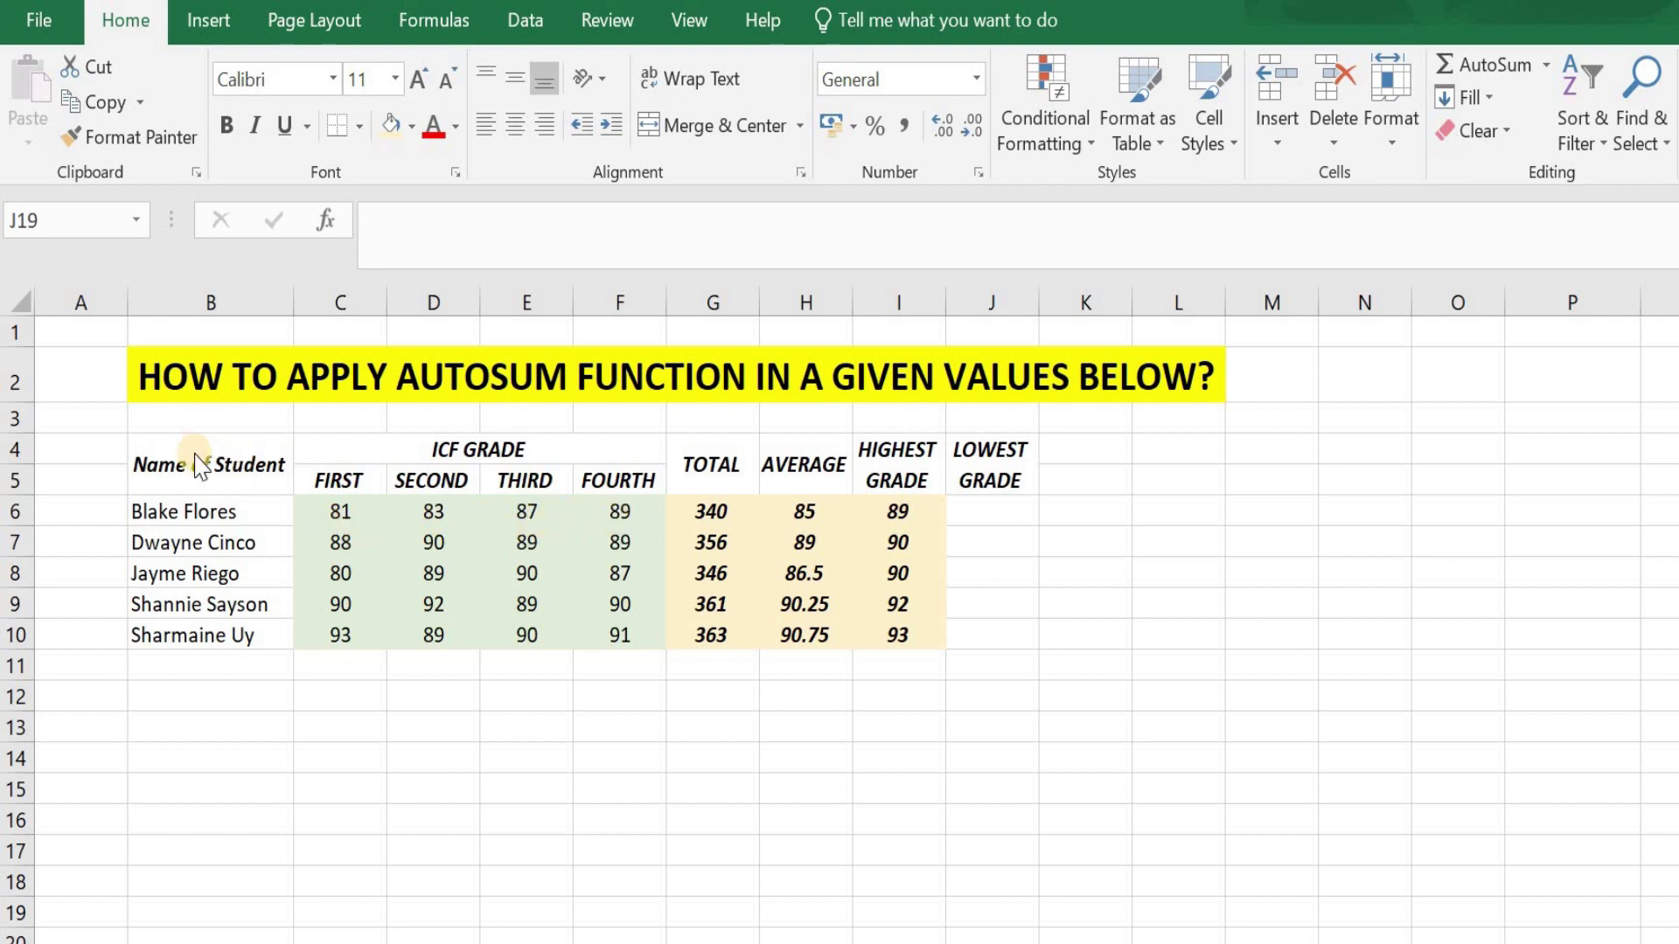
Compute the lowest grade in cell J6 with the AutoSum Min function over C6:F6 and fill it down to J10
left_click(1021, 508)
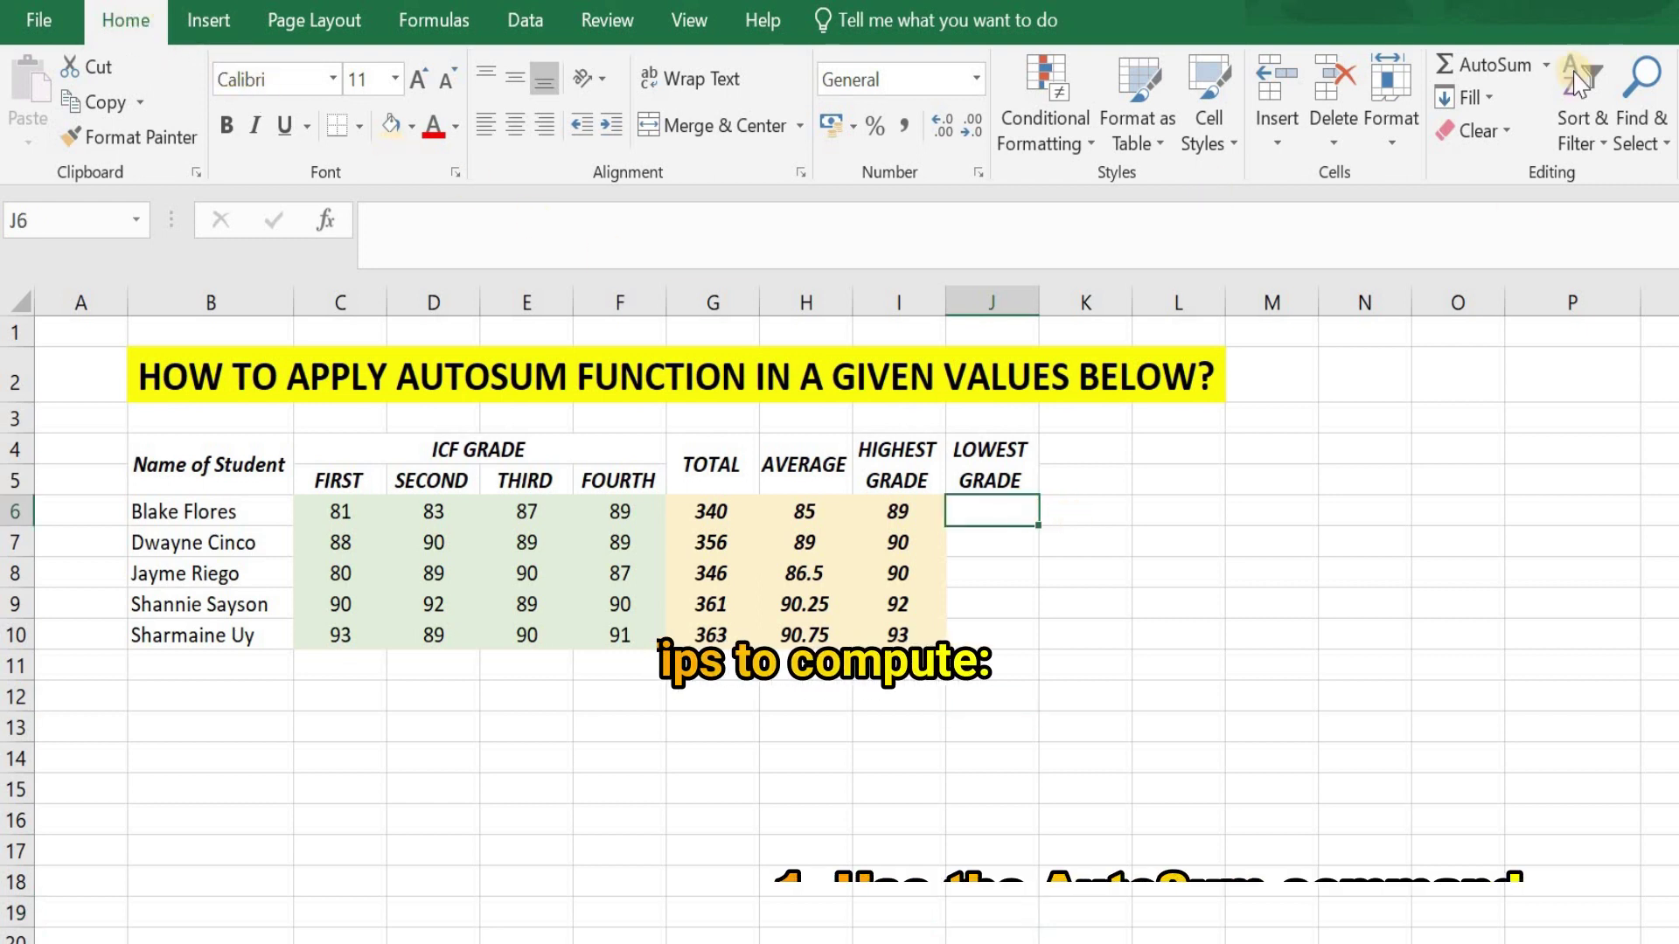
left_click(1547, 65)
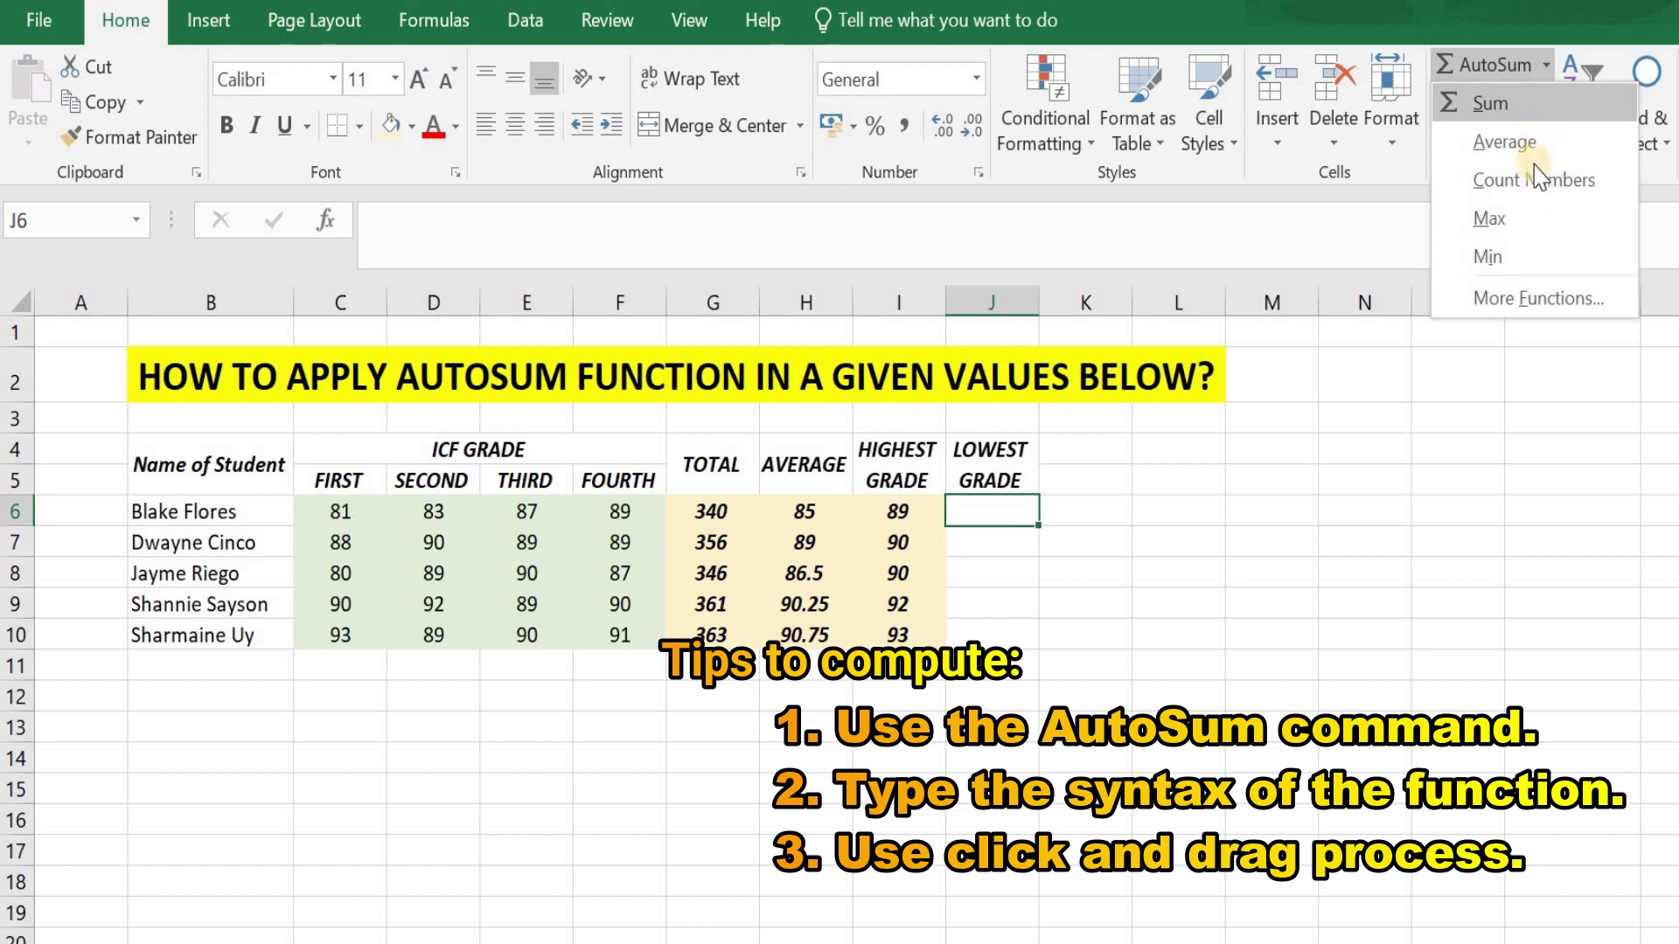
left_click(1539, 260)
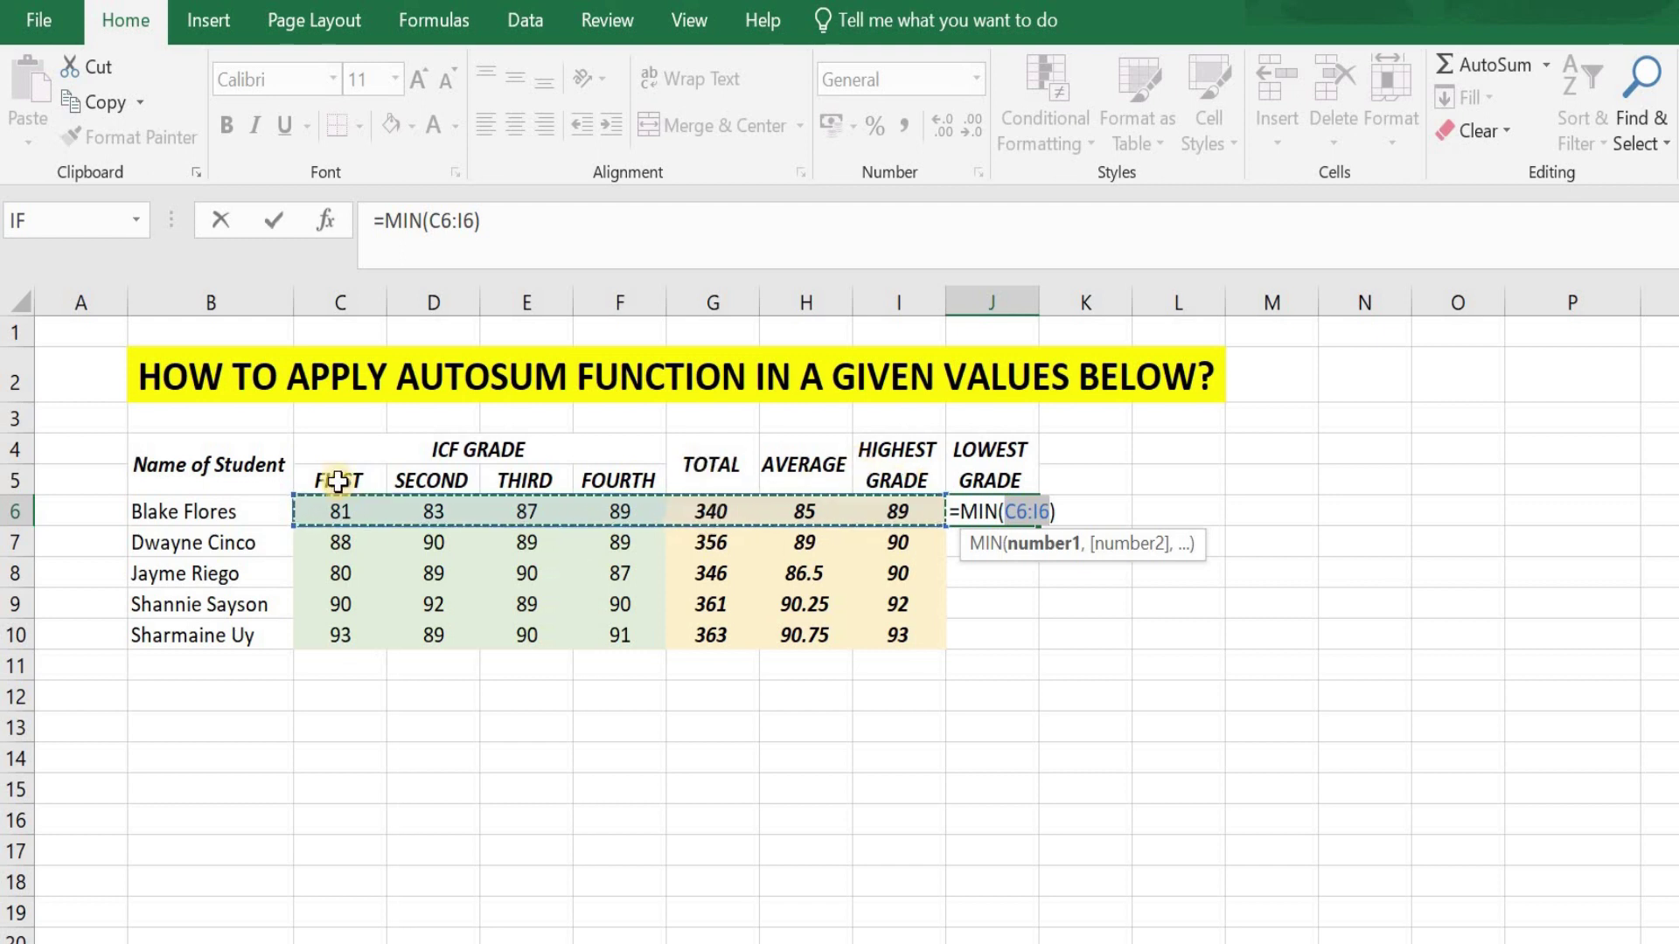
left_click(325, 507)
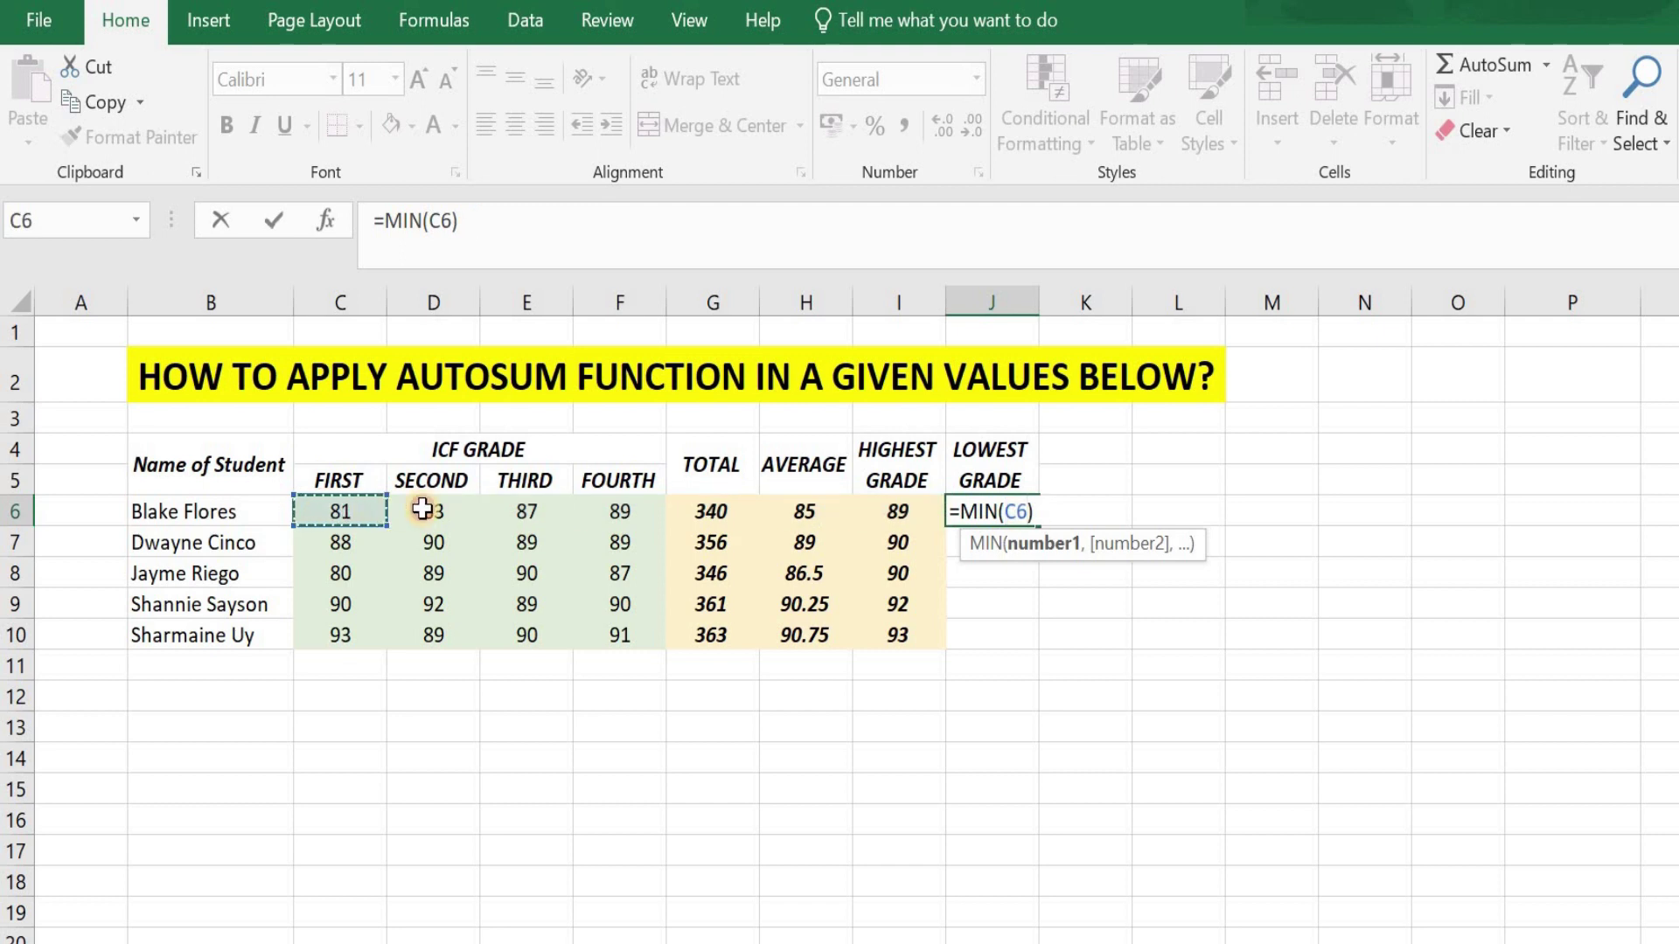
left_click_drag(462, 509, 621, 514)
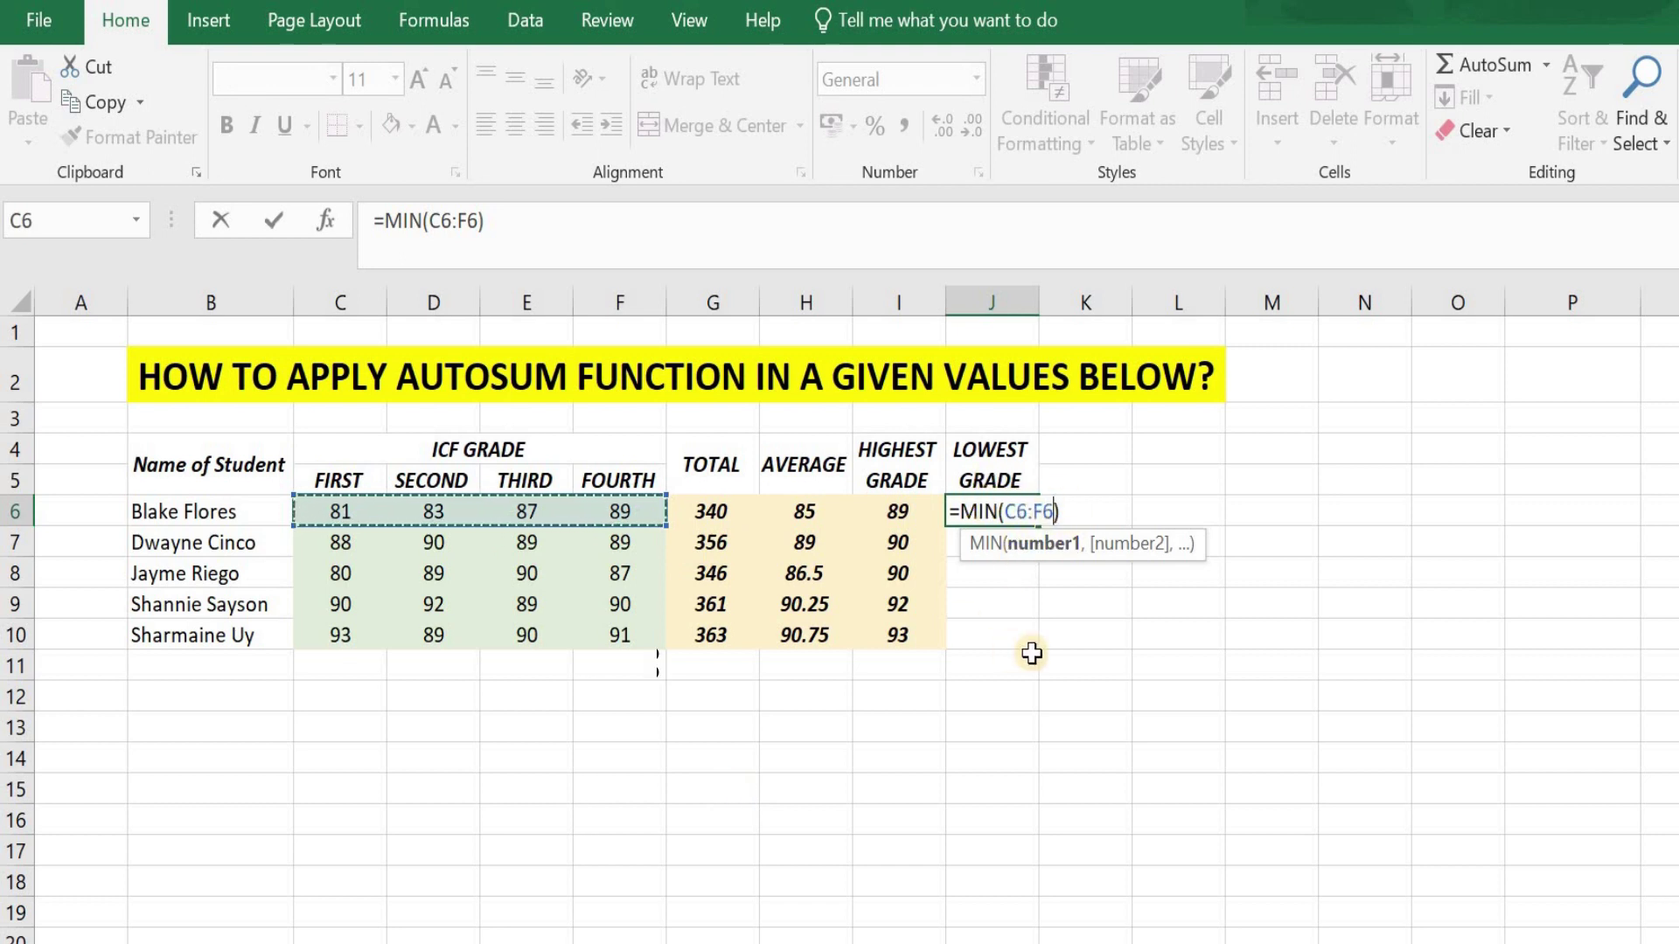
key("Return")
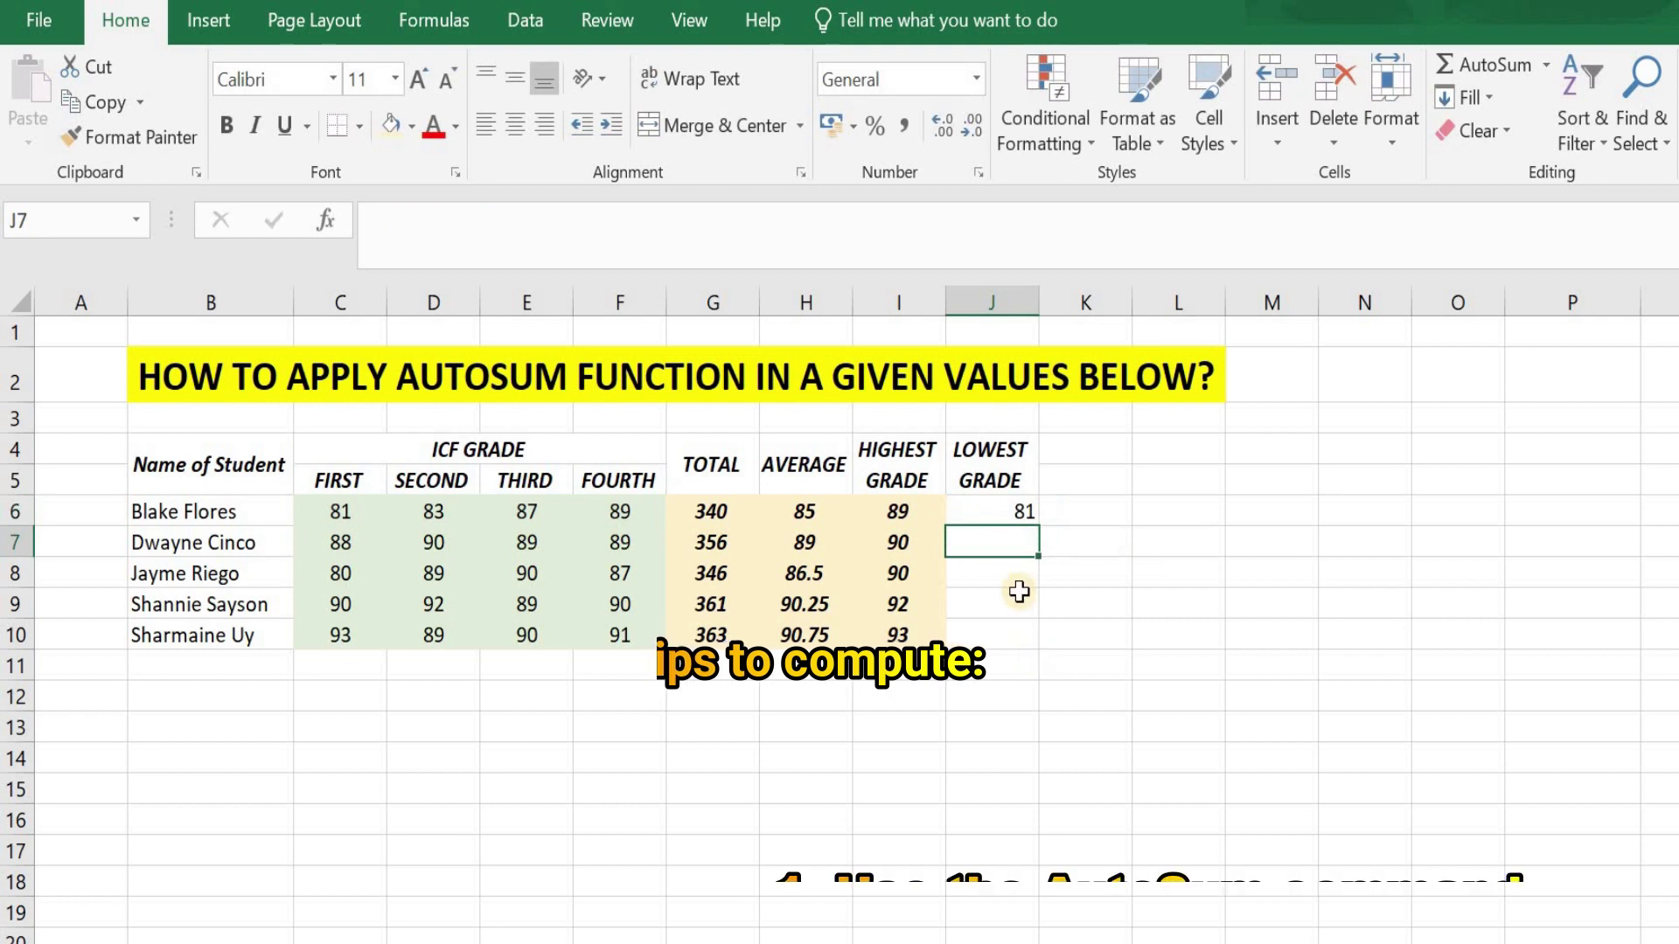
left_click(1015, 522)
left_click_drag(1037, 526, 1029, 643)
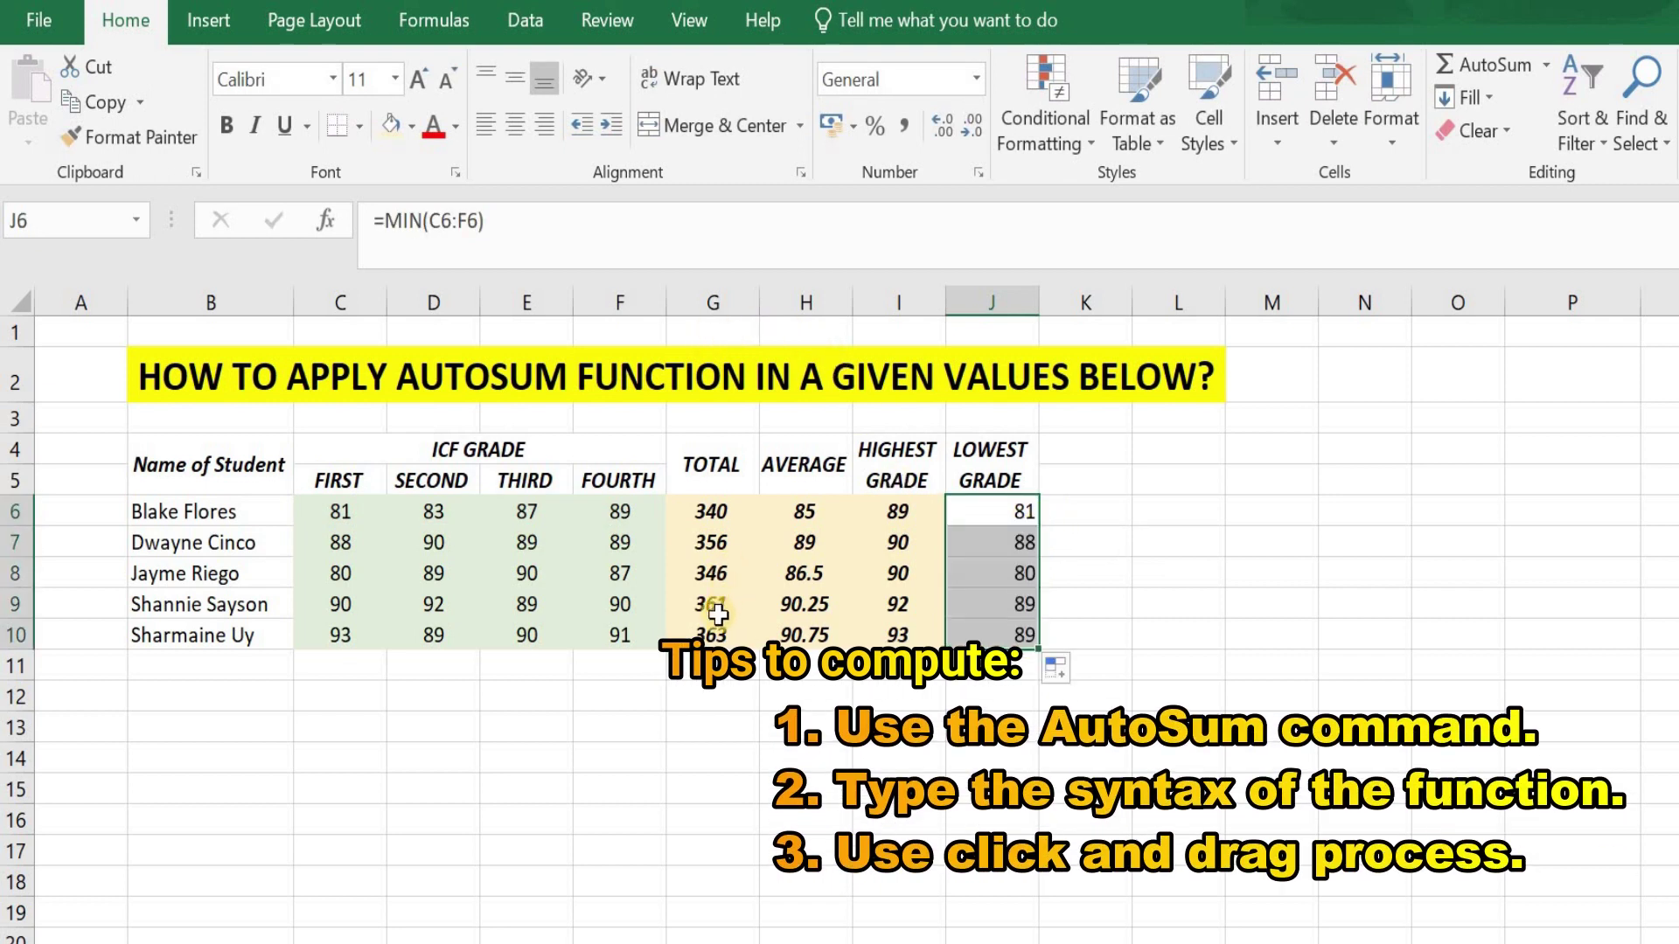
Format the lowest grades in J6:J10 as centred, bold and italic with the same light orange fill as the neighbouring result columns
left_click(516, 126)
left_click(393, 128)
left_click(226, 126)
left_click(254, 125)
left_click(837, 781)
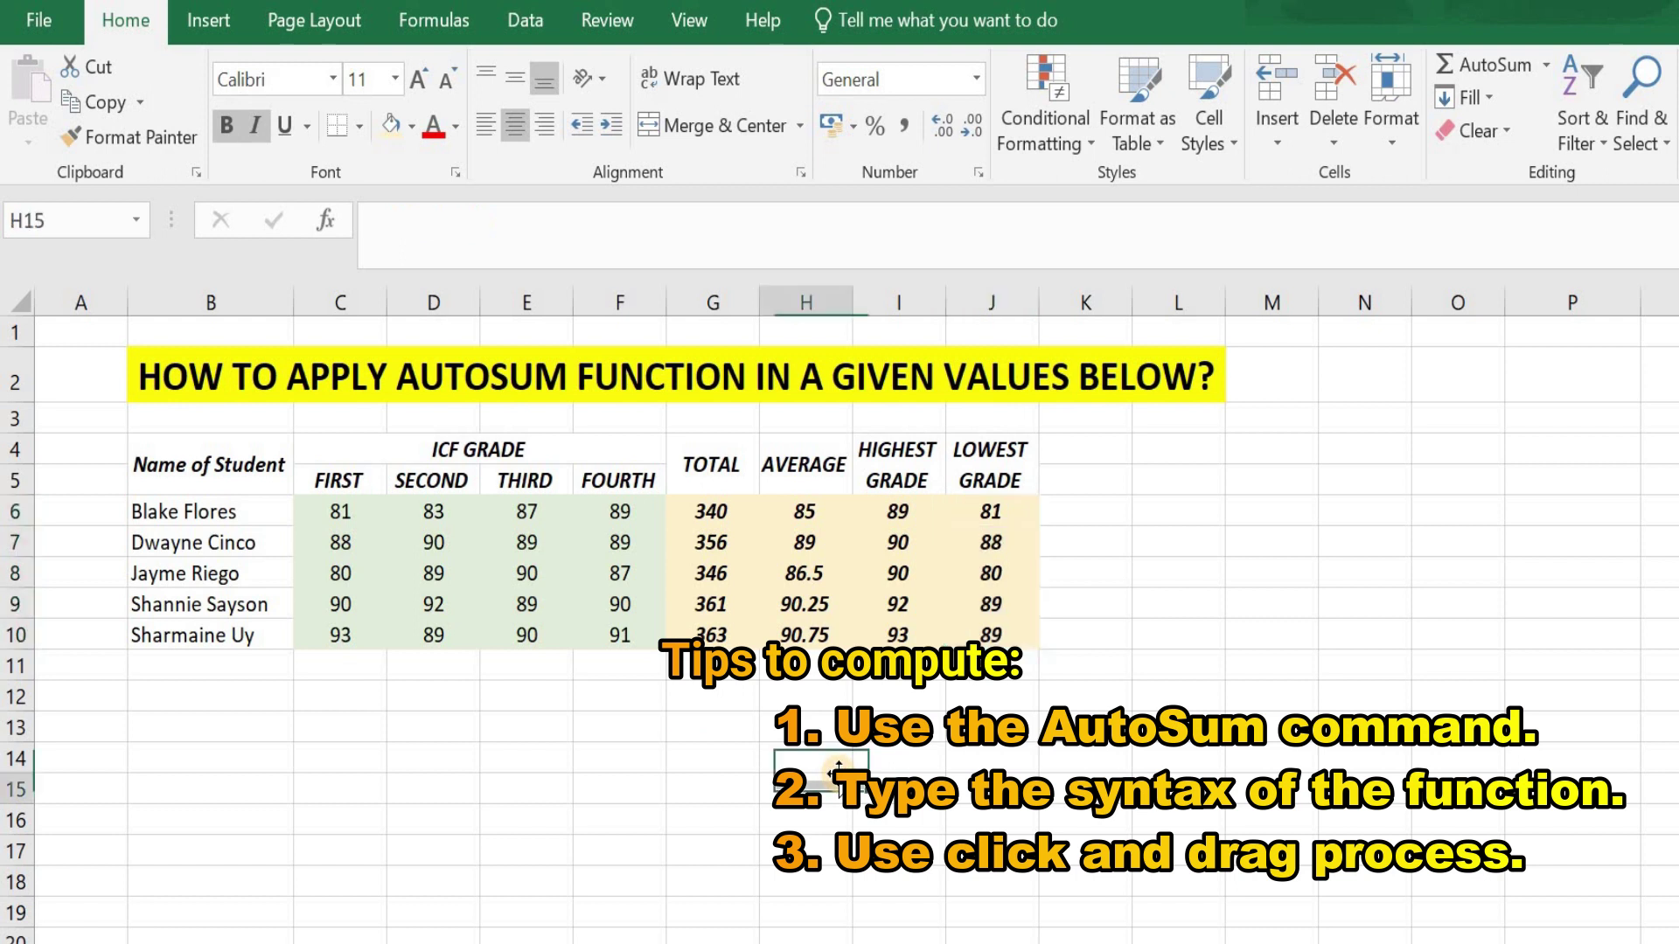